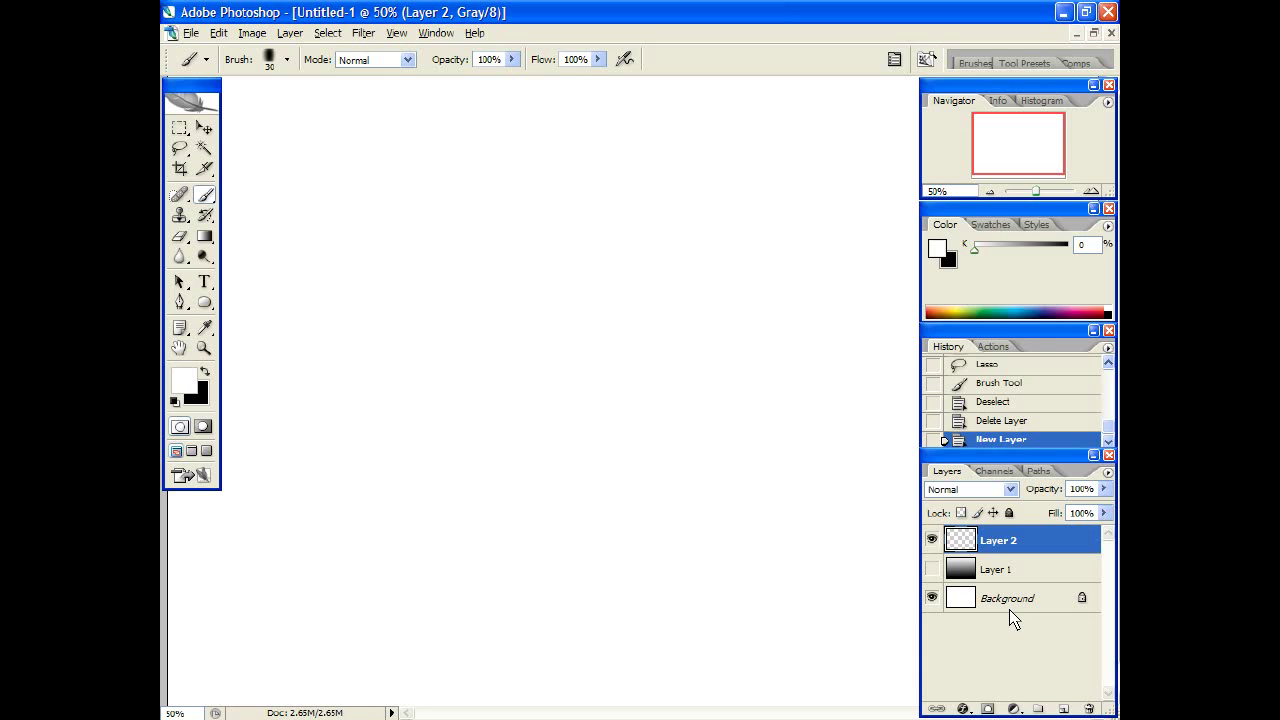
- Show the gradient background layer, undo a trial stroke, and hide the panels
{"action": "left_click", "coordinate": [932, 569]}
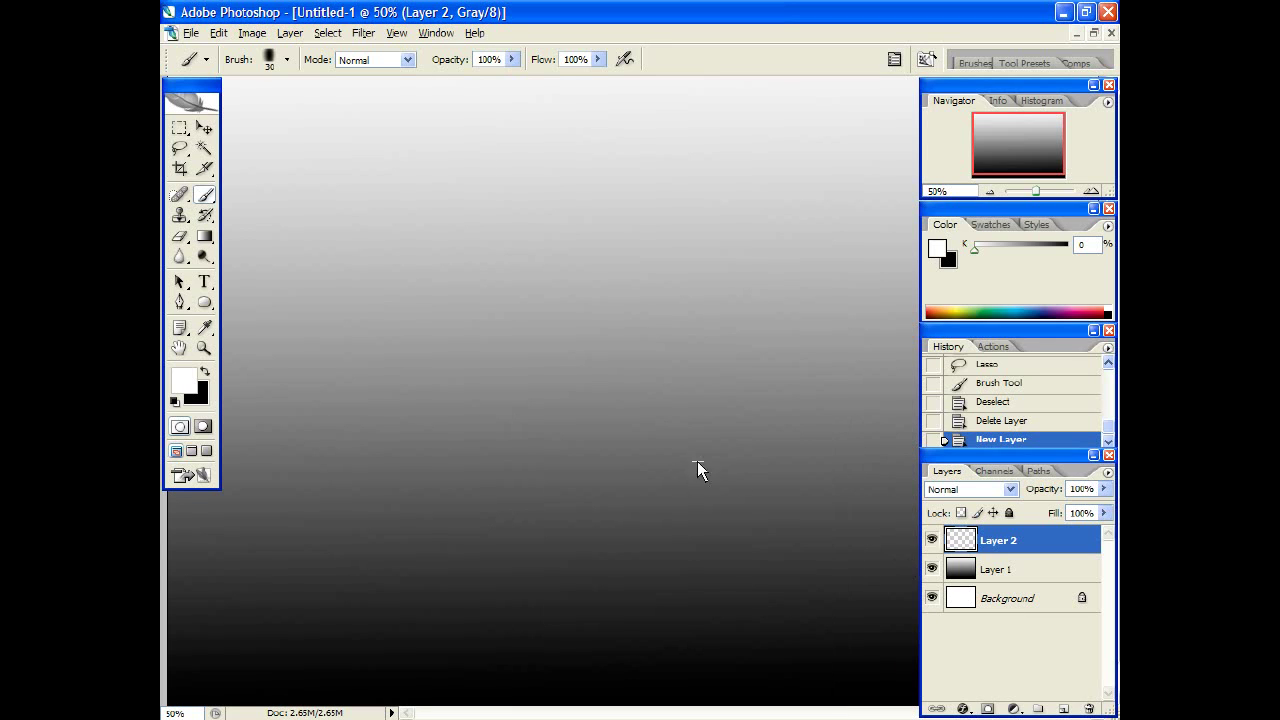
{"action": "left_click_drag", "start_coordinate": [394, 418], "coordinate": [680, 443]}
{"action": "key", "text": "ctrl+z"}
{"action": "key", "text": "Tab"}
- Paint thin light construction lines and tapered strokes across the middle and lower right
{"action": "mouse_move", "coordinate": [837, 434]}
{"action": "left_mouse_down"}
{"action": "mouse_move", "coordinate": [343, 351]}
{"action": "mouse_move", "coordinate": [440, 396]}
{"action": "left_mouse_up"}
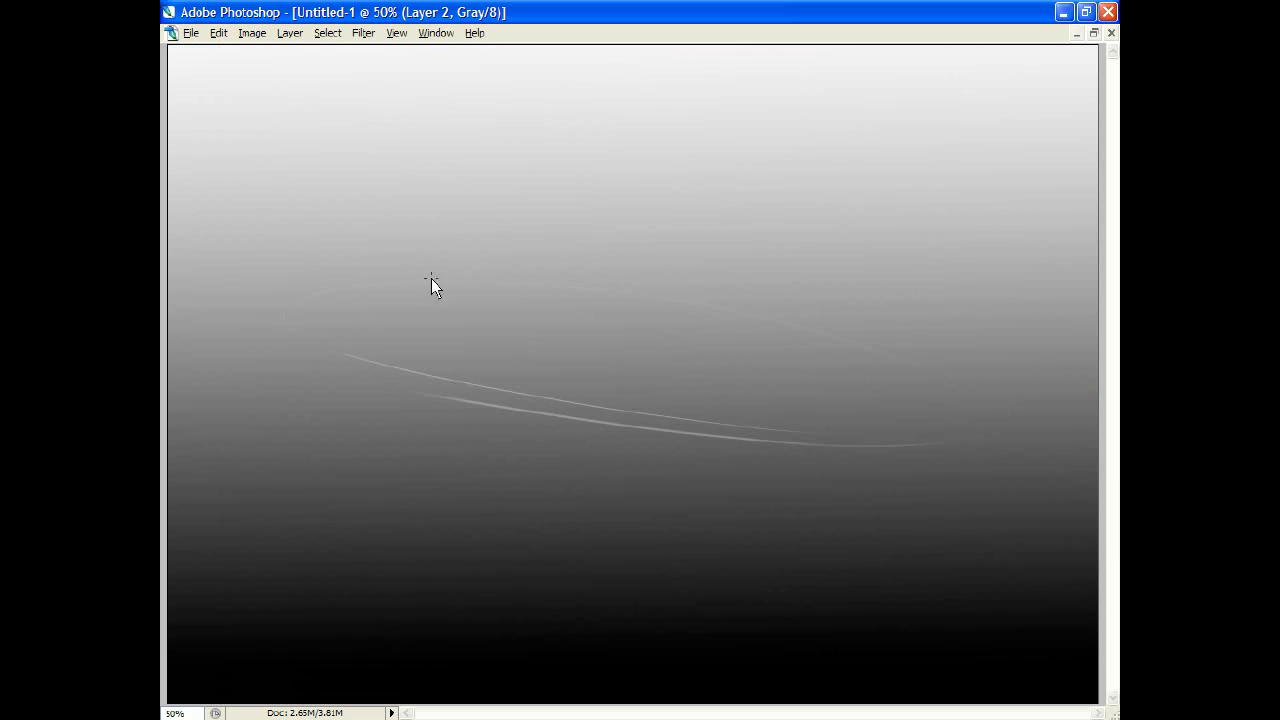
{"action": "left_click_drag", "start_coordinate": [960, 444], "coordinate": [288, 374]}
{"action": "mouse_move", "coordinate": [397, 362]}
{"action": "left_mouse_down"}
{"action": "mouse_move", "coordinate": [869, 540]}
{"action": "mouse_move", "coordinate": [889, 518]}
{"action": "mouse_move", "coordinate": [990, 578]}
{"action": "left_mouse_up"}
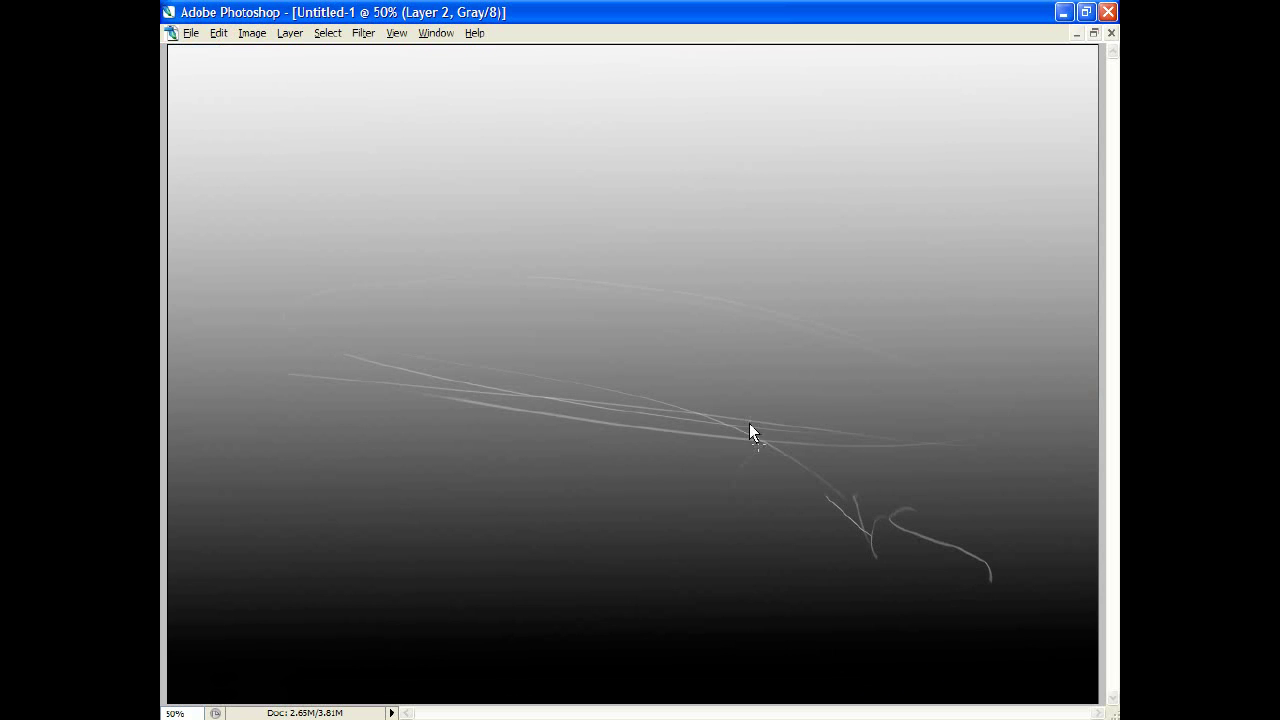
{"action": "left_click_drag", "start_coordinate": [749, 423], "coordinate": [269, 432]}
{"action": "left_click_drag", "start_coordinate": [893, 450], "coordinate": [940, 578]}
{"action": "left_click_drag", "start_coordinate": [928, 490], "coordinate": [902, 640]}
{"action": "left_click_drag", "start_coordinate": [268, 343], "coordinate": [262, 385]}
- Add a looping light stroke, a thin body line and tapered strokes along the top
{"action": "left_click_drag", "start_coordinate": [810, 505], "coordinate": [608, 398]}
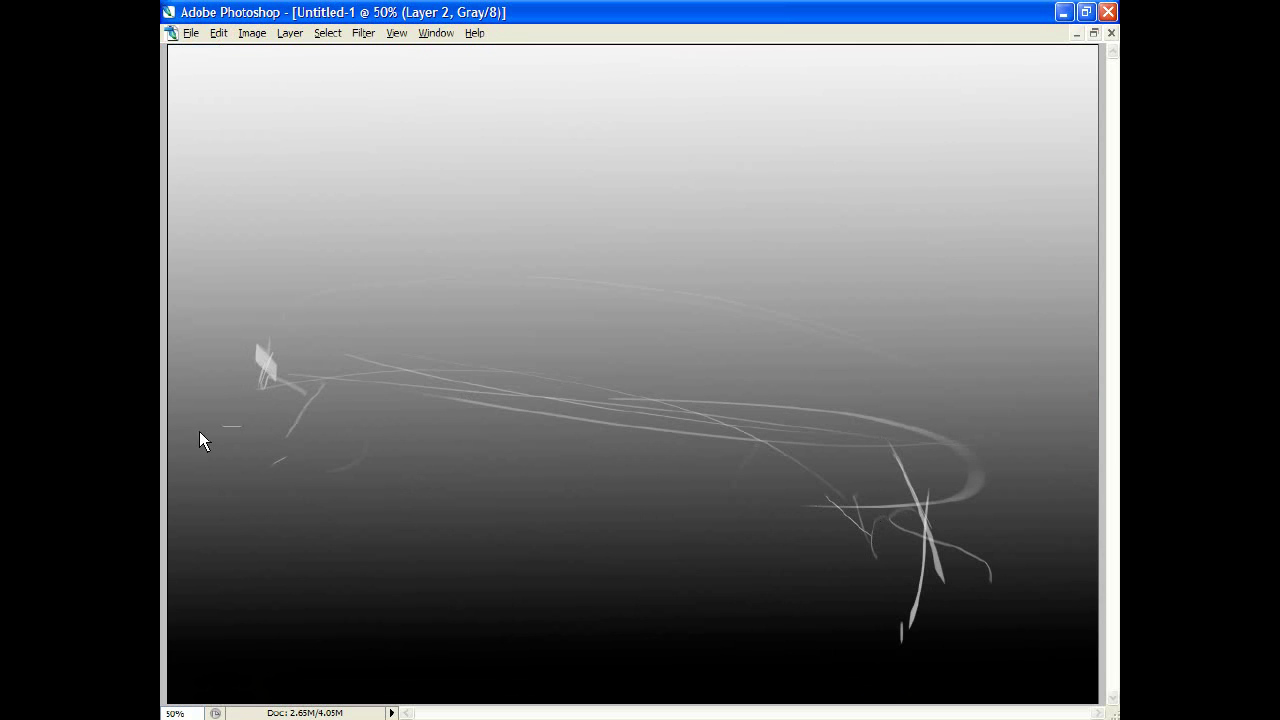
{"action": "mouse_move", "coordinate": [912, 371]}
{"action": "left_mouse_down"}
{"action": "mouse_move", "coordinate": [603, 377]}
{"action": "mouse_move", "coordinate": [308, 322]}
{"action": "left_mouse_up"}
{"action": "left_click_drag", "start_coordinate": [350, 285], "coordinate": [656, 330]}
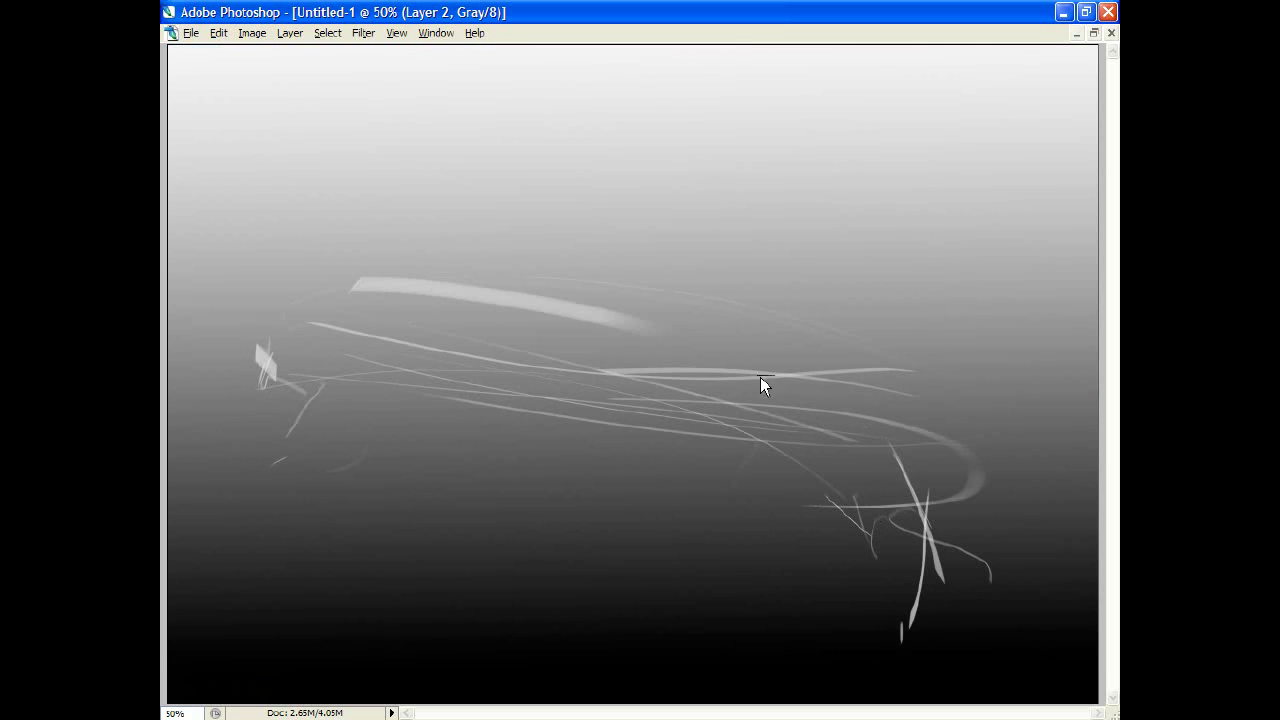
{"action": "mouse_move", "coordinate": [323, 291]}
{"action": "left_mouse_down"}
{"action": "mouse_move", "coordinate": [648, 334]}
{"action": "mouse_move", "coordinate": [337, 274]}
{"action": "left_mouse_up"}
{"action": "left_click_drag", "start_coordinate": [235, 308], "coordinate": [408, 330]}
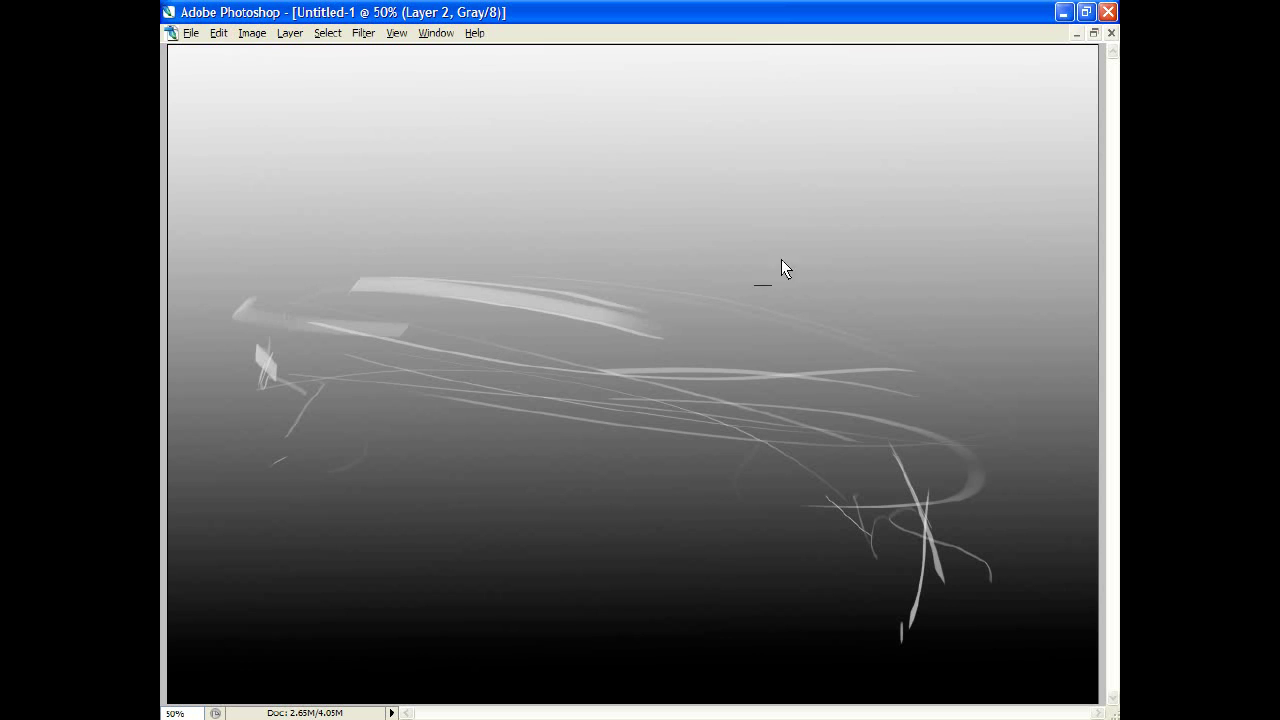
- Paint bold white swooping body curves, then a dark curve at the lower middle
{"action": "left_click_drag", "start_coordinate": [700, 318], "coordinate": [690, 470]}
{"action": "left_click_drag", "start_coordinate": [930, 248], "coordinate": [896, 533]}
{"action": "left_click_drag", "start_coordinate": [402, 446], "coordinate": [700, 455]}
{"action": "left_click_drag", "start_coordinate": [520, 523], "coordinate": [685, 560]}
{"action": "left_click_drag", "start_coordinate": [680, 470], "coordinate": [1020, 485]}
{"action": "left_click_drag", "start_coordinate": [980, 442], "coordinate": [1052, 430]}
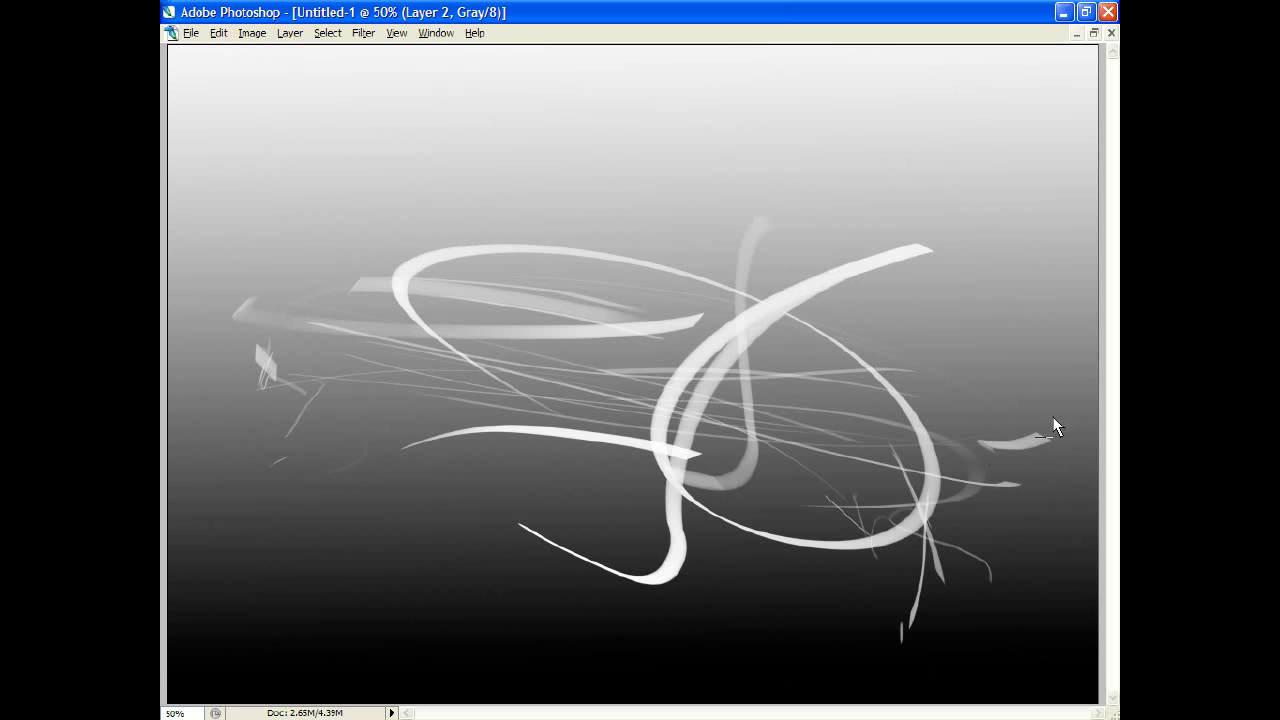
{"action": "left_click_drag", "start_coordinate": [1022, 368], "coordinate": [1028, 540]}
{"action": "left_click_drag", "start_coordinate": [744, 498], "coordinate": [1020, 585]}
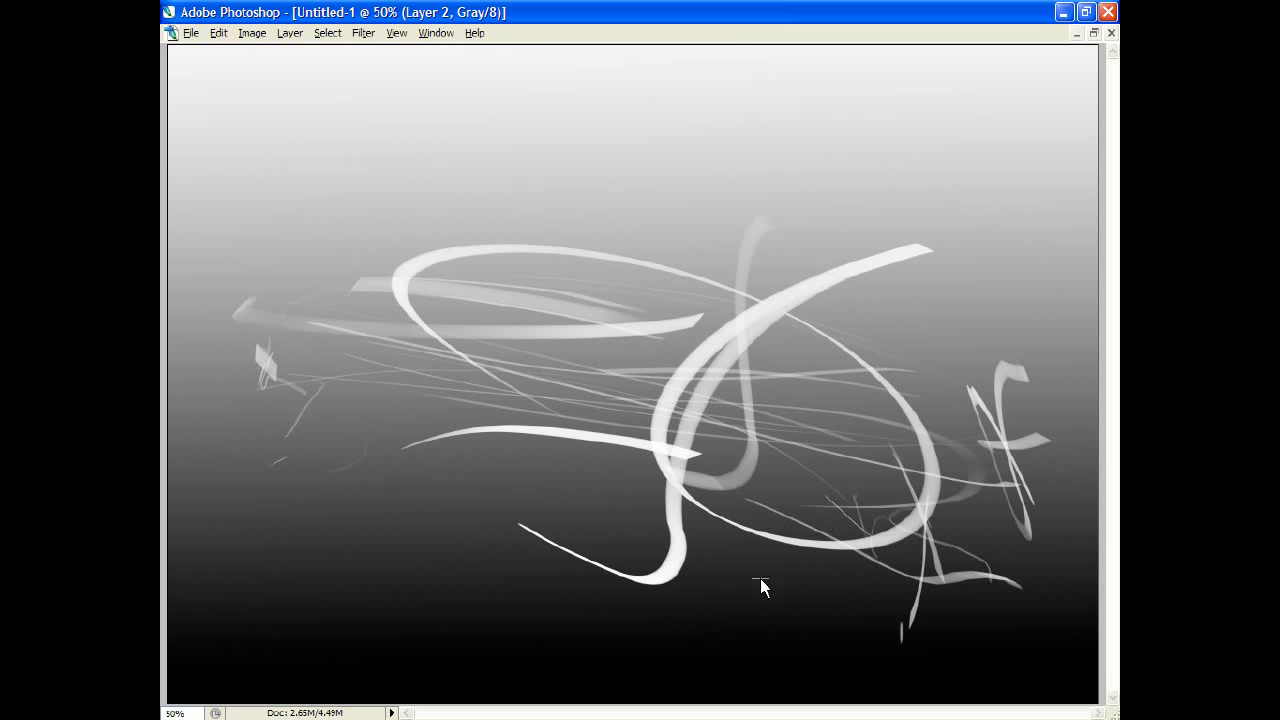
{"action": "mouse_move", "coordinate": [800, 570]}
{"action": "left_mouse_down"}
{"action": "mouse_move", "coordinate": [600, 355]}
{"action": "mouse_move", "coordinate": [346, 364]}
{"action": "mouse_move", "coordinate": [690, 448]}
{"action": "left_mouse_up"}
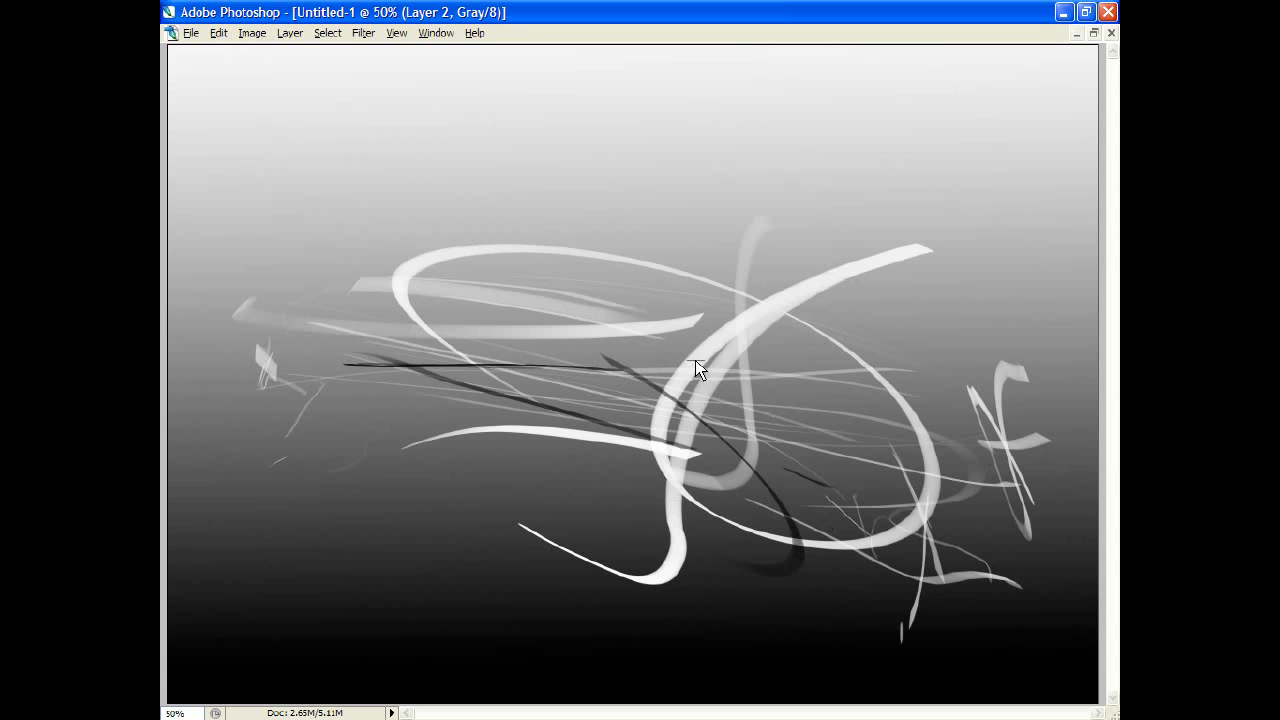
- Paint dark strokes across the centre and upper middle, undoing one stray stroke
{"action": "left_click_drag", "start_coordinate": [675, 354], "coordinate": [975, 382]}
{"action": "left_click_drag", "start_coordinate": [752, 296], "coordinate": [990, 356]}
{"action": "left_click_drag", "start_coordinate": [785, 470], "coordinate": [830, 490]}
{"action": "key", "text": "ctrl+z"}
{"action": "left_click_drag", "start_coordinate": [686, 354], "coordinate": [952, 410]}
{"action": "left_click_drag", "start_coordinate": [506, 306], "coordinate": [720, 354]}
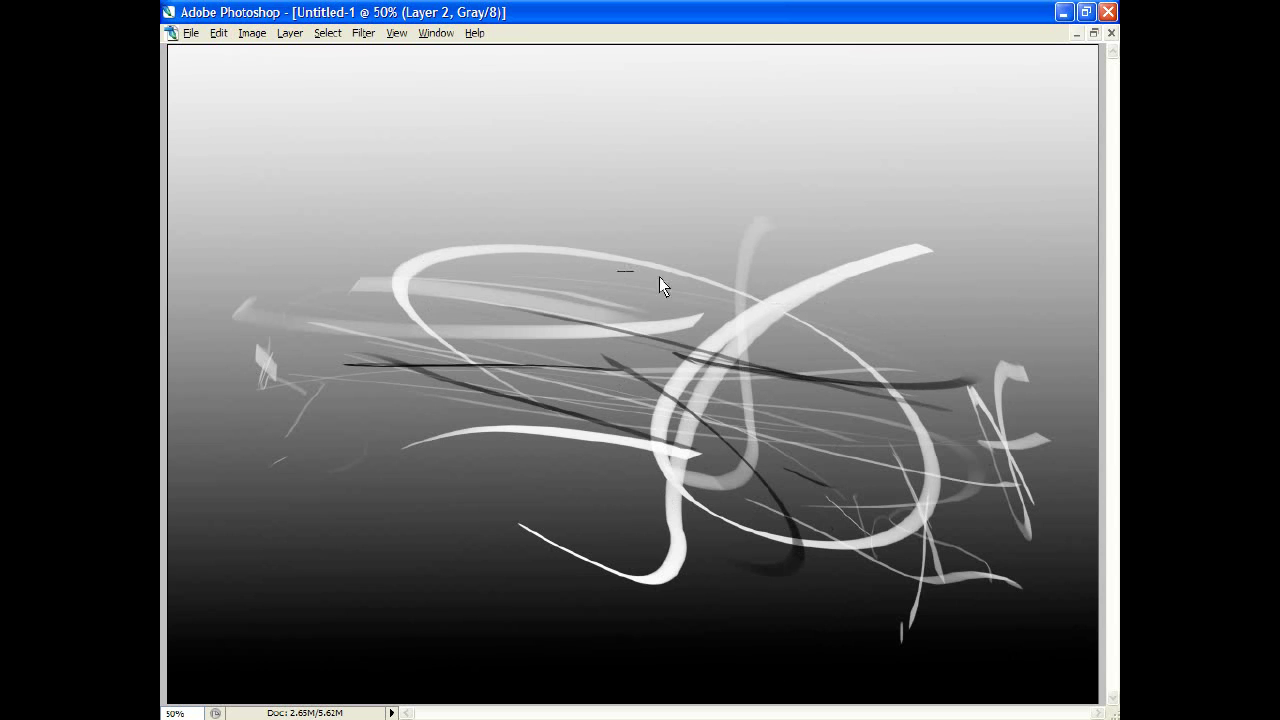
{"action": "left_click_drag", "start_coordinate": [608, 234], "coordinate": [762, 282]}
{"action": "left_click_drag", "start_coordinate": [692, 236], "coordinate": [744, 244]}
- Draw a dark oval roof loop plus long dark diagonals and a V-shape
{"action": "mouse_move", "coordinate": [518, 204]}
{"action": "left_mouse_down"}
{"action": "mouse_move", "coordinate": [415, 200]}
{"action": "mouse_move", "coordinate": [543, 286]}
{"action": "mouse_move", "coordinate": [650, 328]}
{"action": "left_mouse_up"}
{"action": "mouse_move", "coordinate": [640, 318]}
{"action": "left_mouse_down"}
{"action": "mouse_move", "coordinate": [453, 300]}
{"action": "mouse_move", "coordinate": [283, 309]}
{"action": "left_mouse_up"}
{"action": "left_click_drag", "start_coordinate": [230, 350], "coordinate": [578, 266]}
{"action": "mouse_move", "coordinate": [730, 220]}
{"action": "left_mouse_down"}
{"action": "mouse_move", "coordinate": [720, 300]}
{"action": "mouse_move", "coordinate": [782, 280]}
{"action": "mouse_move", "coordinate": [920, 380]}
{"action": "mouse_move", "coordinate": [652, 372]}
{"action": "left_mouse_up"}
{"action": "left_click_drag", "start_coordinate": [620, 316], "coordinate": [750, 428]}
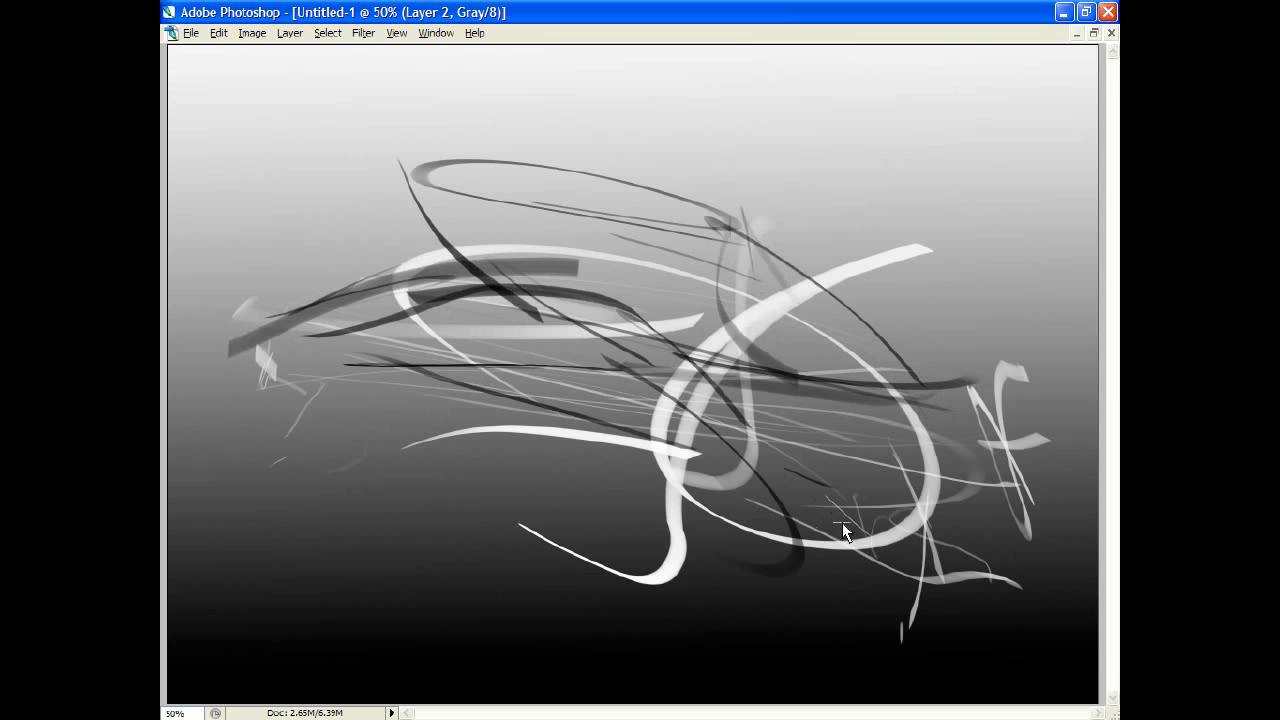
{"action": "left_click_drag", "start_coordinate": [850, 540], "coordinate": [820, 502]}
{"action": "left_click_drag", "start_coordinate": [848, 456], "coordinate": [870, 408]}
{"action": "left_click_drag", "start_coordinate": [916, 332], "coordinate": [874, 294]}
- Lasso-select the upper roof area of the car
{"action": "key", "text": "Tab"}
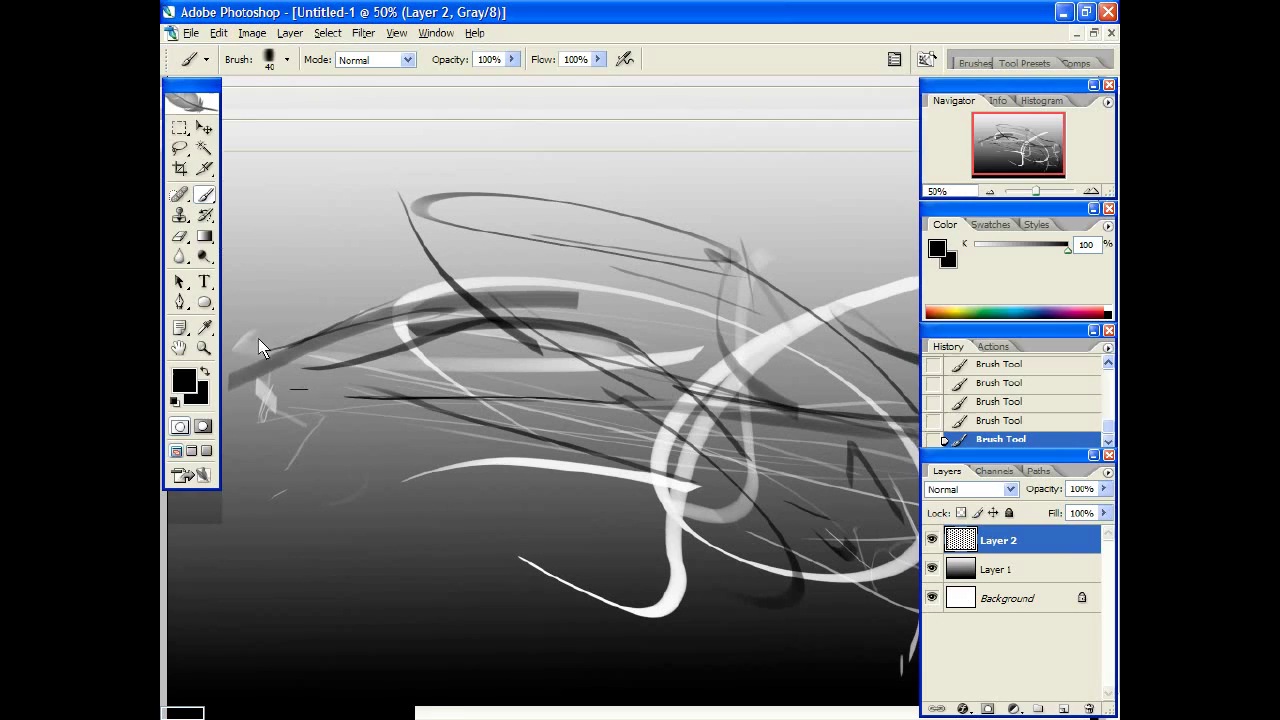
{"action": "left_click", "coordinate": [180, 148]}
{"action": "key", "text": "Tab"}
{"action": "left_click_drag", "start_coordinate": [1040, 582], "coordinate": [1028, 562]}
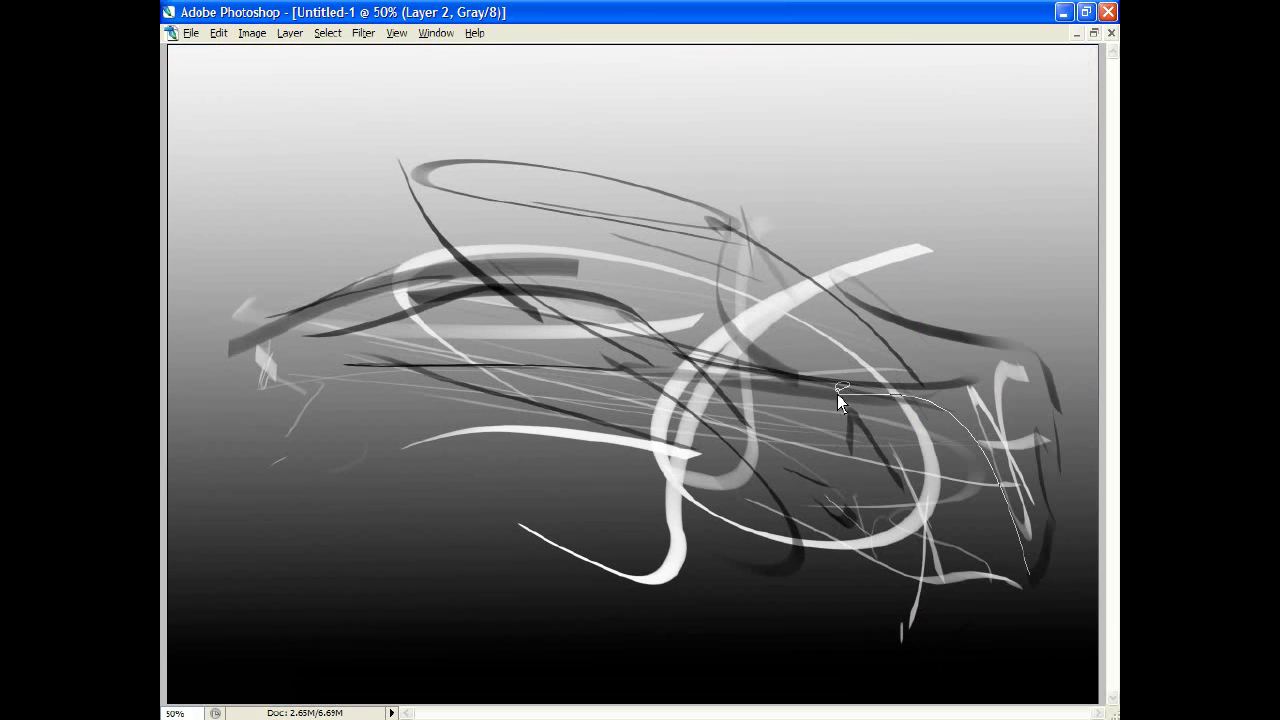
{"action": "key", "text": "Tab"}
- Darken the roof inside the selection with a large soft brush, then deselect
{"action": "key", "text": "b"}
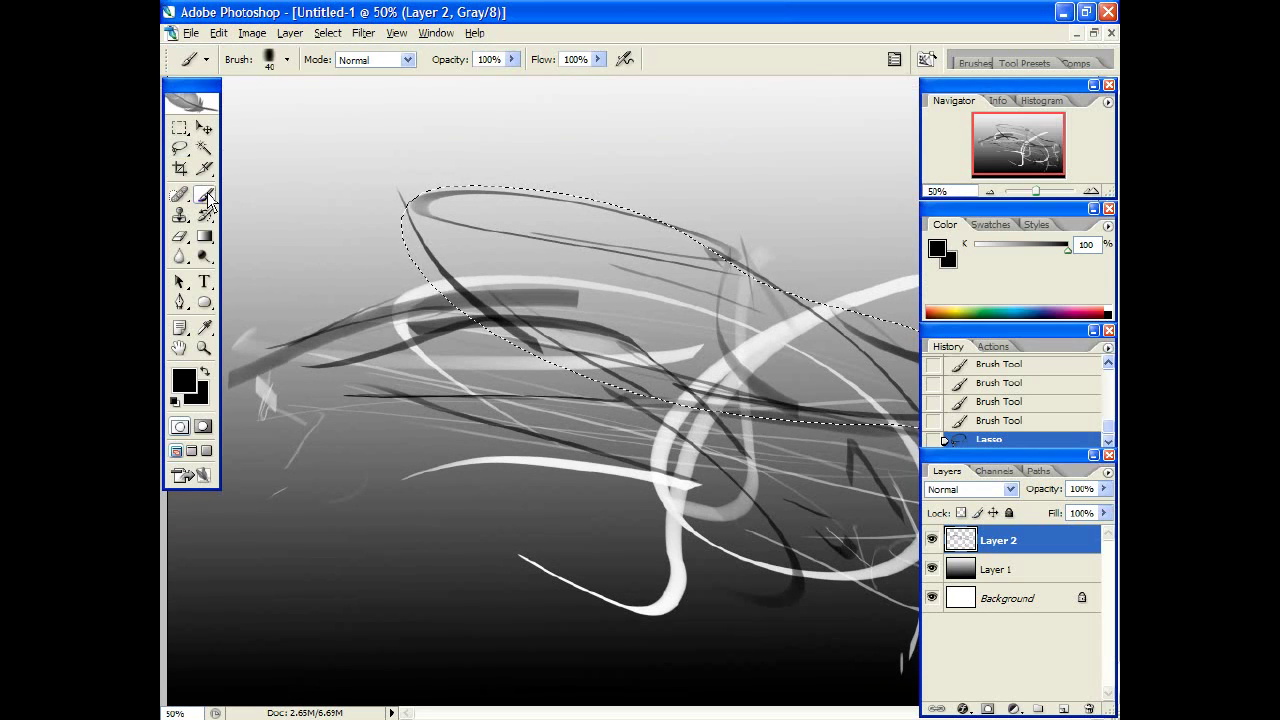
{"action": "left_click", "coordinate": [272, 62]}
{"action": "double_click", "coordinate": [460, 491]}
{"action": "key", "text": "Tab"}
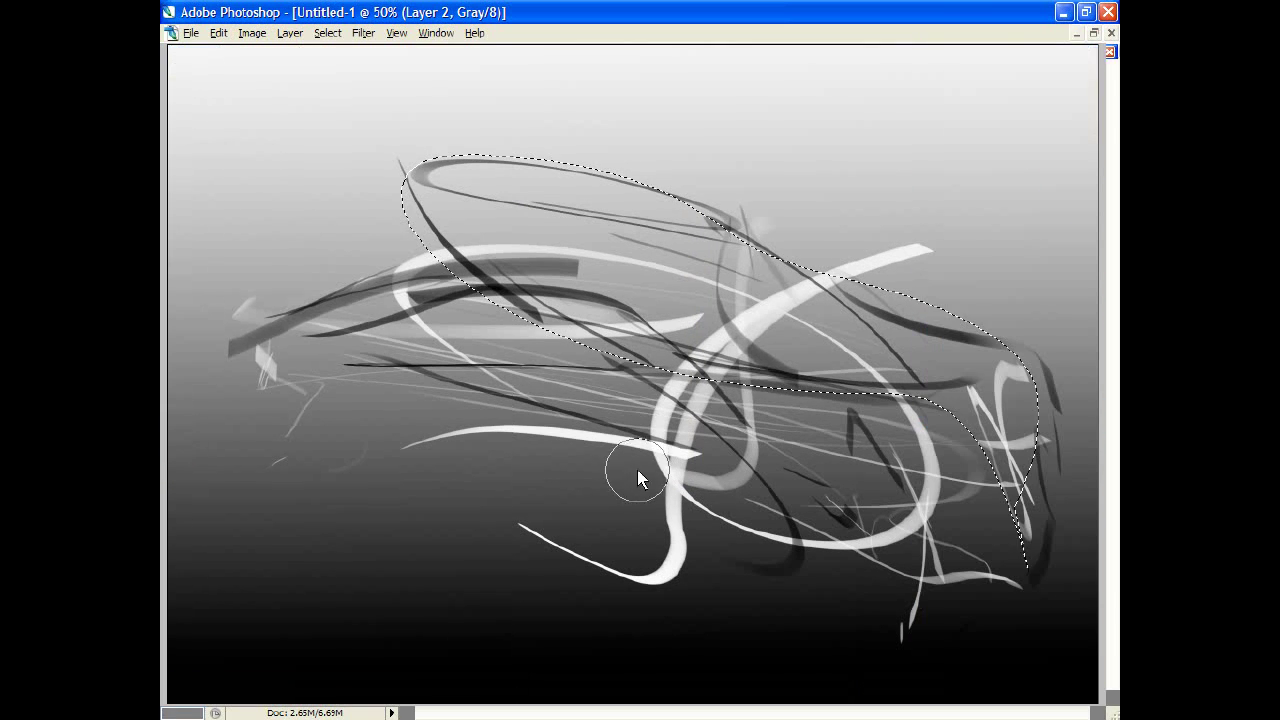
{"action": "mouse_move", "coordinate": [1071, 526]}
{"action": "left_mouse_down"}
{"action": "mouse_move", "coordinate": [299, 307]}
{"action": "mouse_move", "coordinate": [900, 330]}
{"action": "left_mouse_up"}
{"action": "left_click_drag", "start_coordinate": [500, 220], "coordinate": [295, 515]}
{"action": "key", "text": "Tab"}
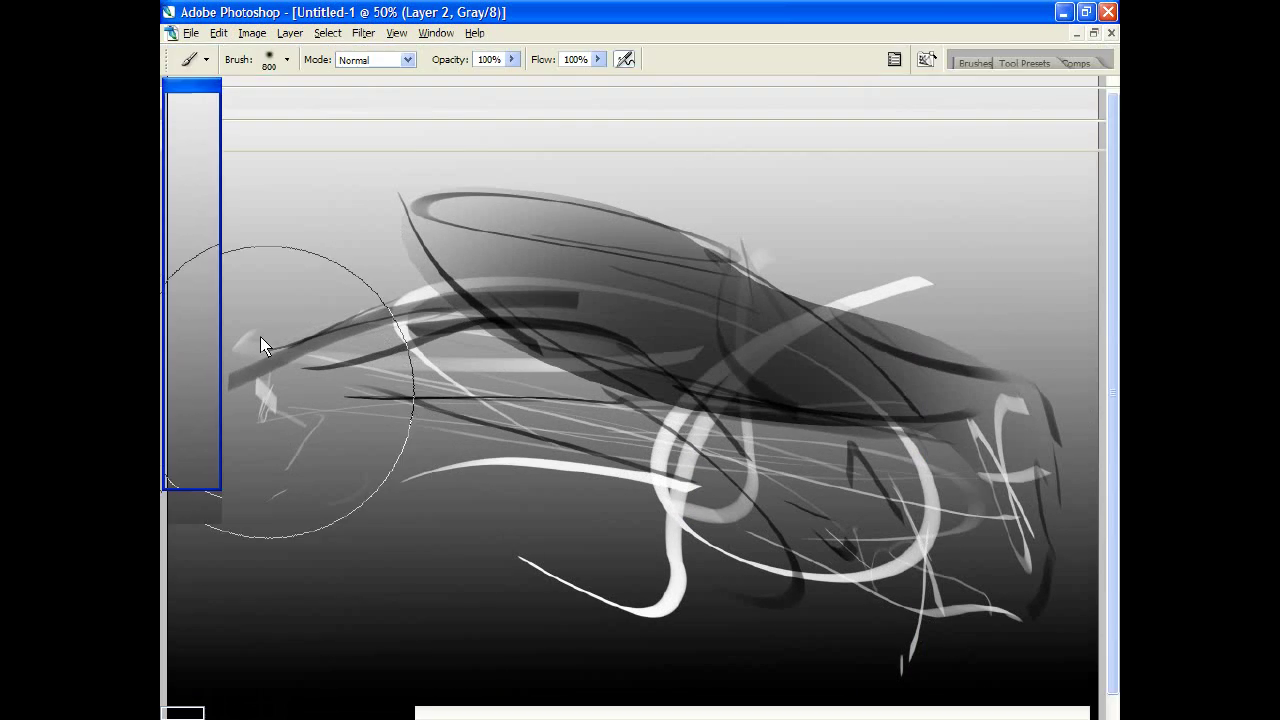
{"action": "key", "text": "ctrl+d"}
- Lasso the lower side of the car, shade it dark, then deselect
{"action": "key", "text": "Tab"}
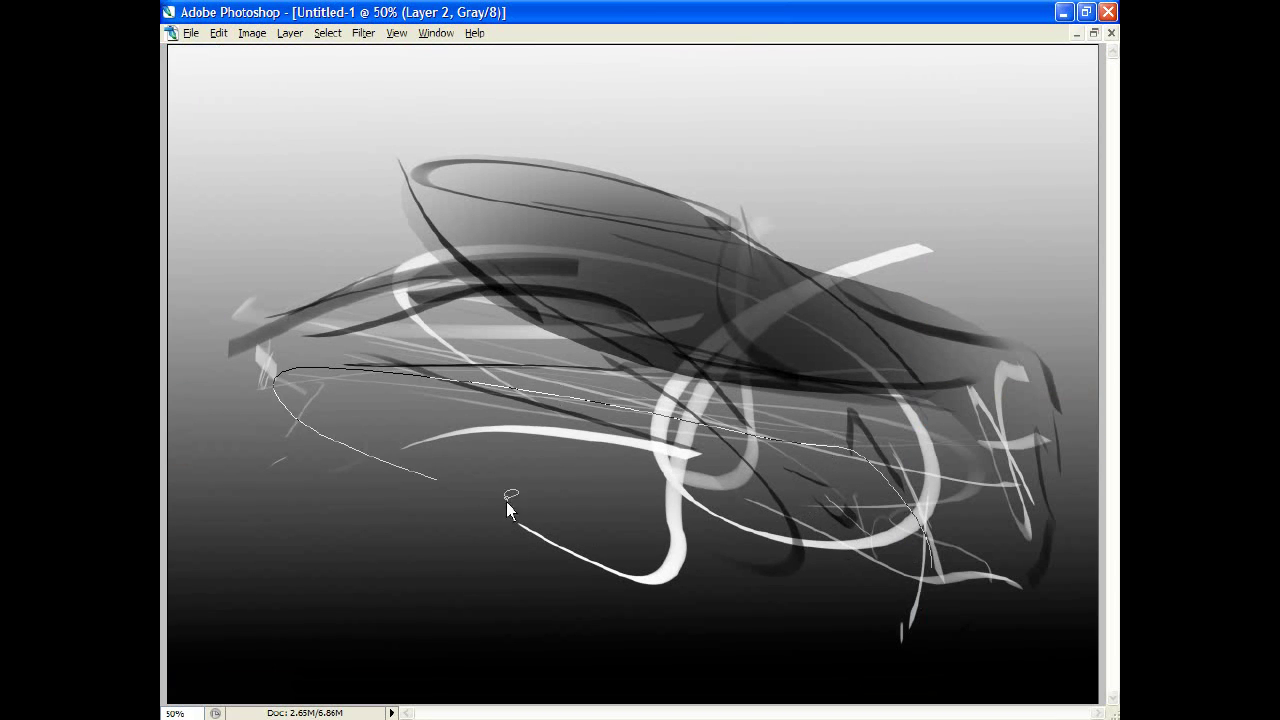
{"action": "left_click_drag", "start_coordinate": [900, 495], "coordinate": [534, 457]}
{"action": "key", "text": "Tab"}
{"action": "left_click", "coordinate": [204, 194]}
{"action": "key", "text": "Tab"}
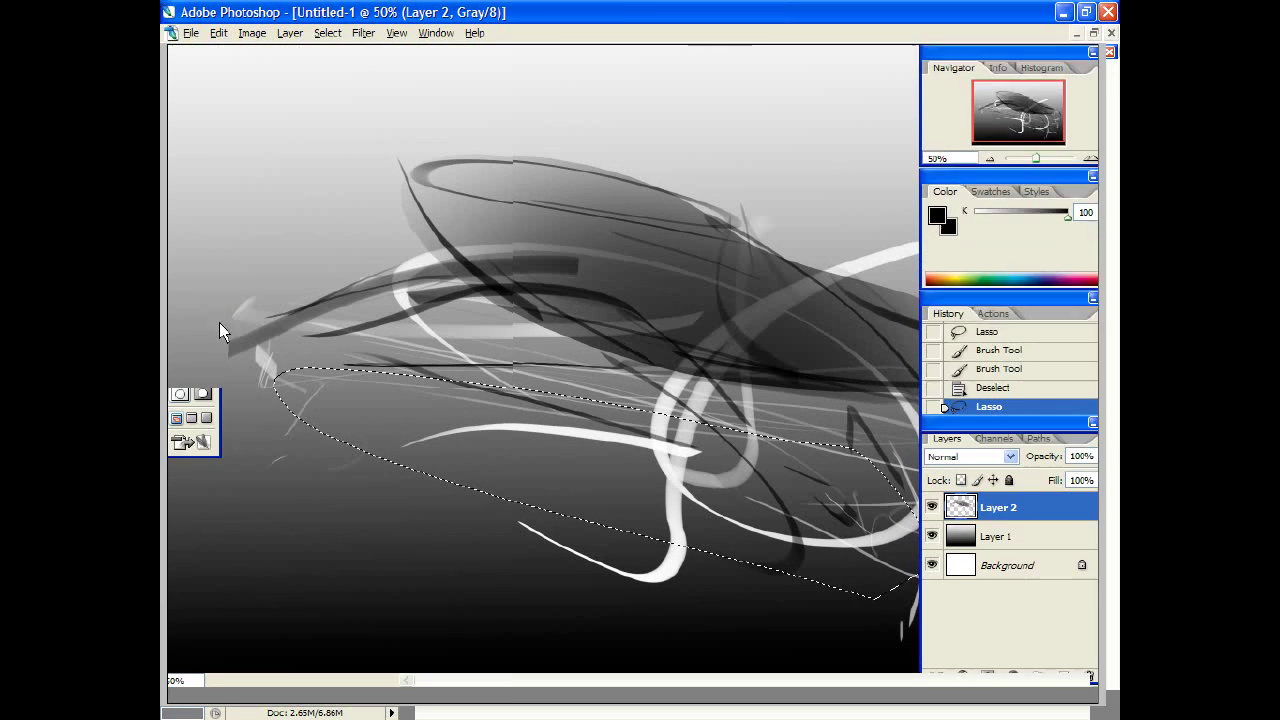
{"action": "left_click_drag", "start_coordinate": [760, 583], "coordinate": [223, 400]}
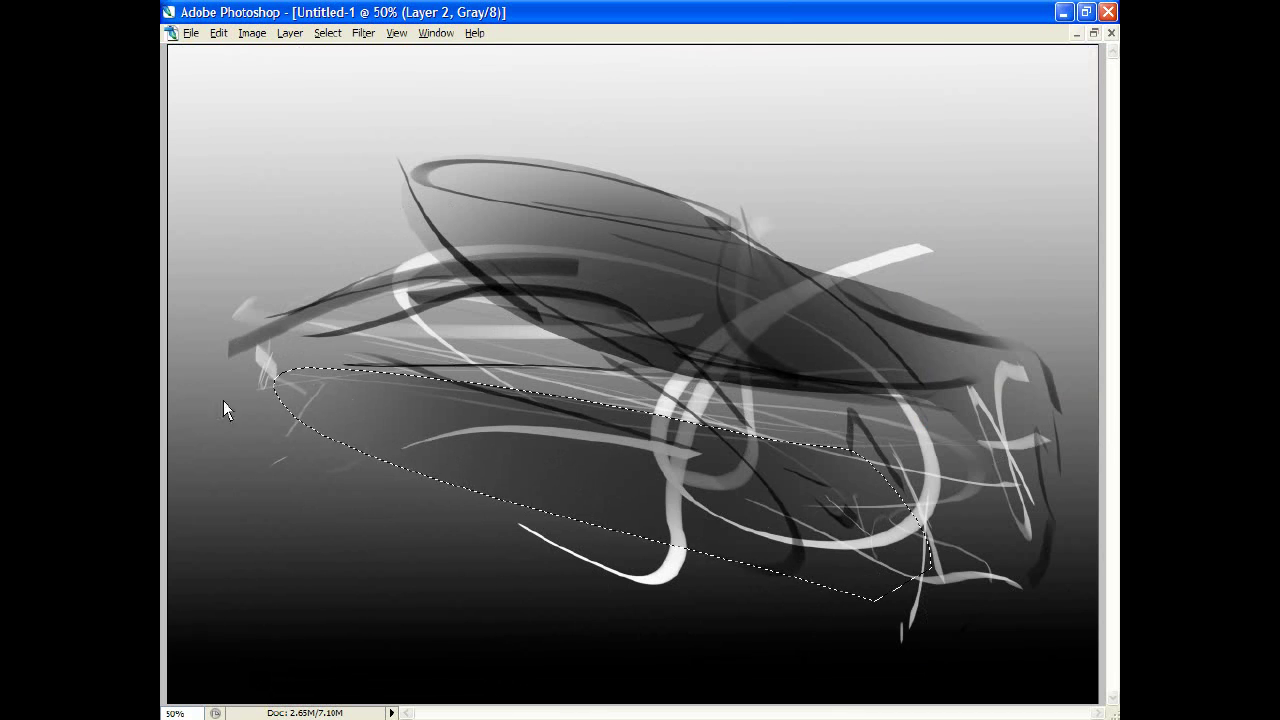
{"action": "key", "text": "Tab"}
{"action": "key", "text": "ctrl+d"}
- Set the lasso feather to 2 and select a band along the car's side
{"action": "key", "text": "Tab"}
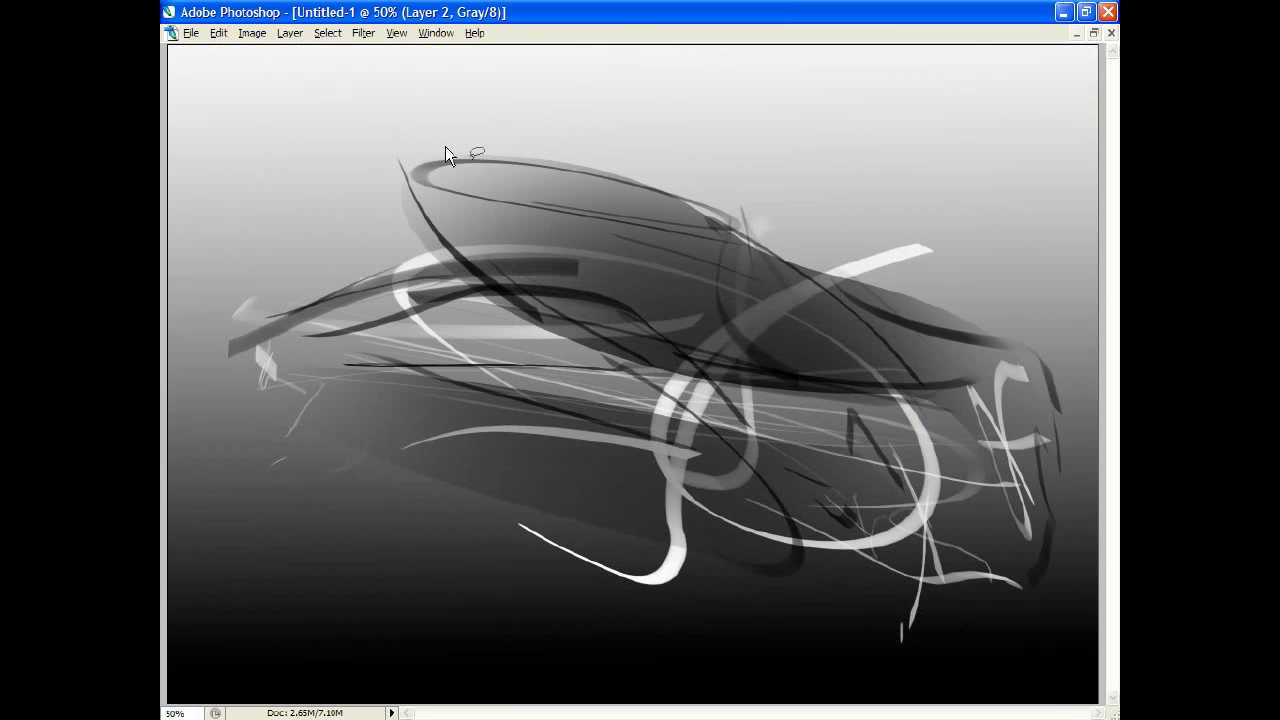
{"action": "key", "text": "Tab"}
{"action": "double_click", "coordinate": [364, 59]}
{"action": "type", "text": "2"}
{"action": "key", "text": "Return"}
{"action": "key", "text": "Tab"}
{"action": "left_click_drag", "start_coordinate": [916, 511], "coordinate": [882, 588]}
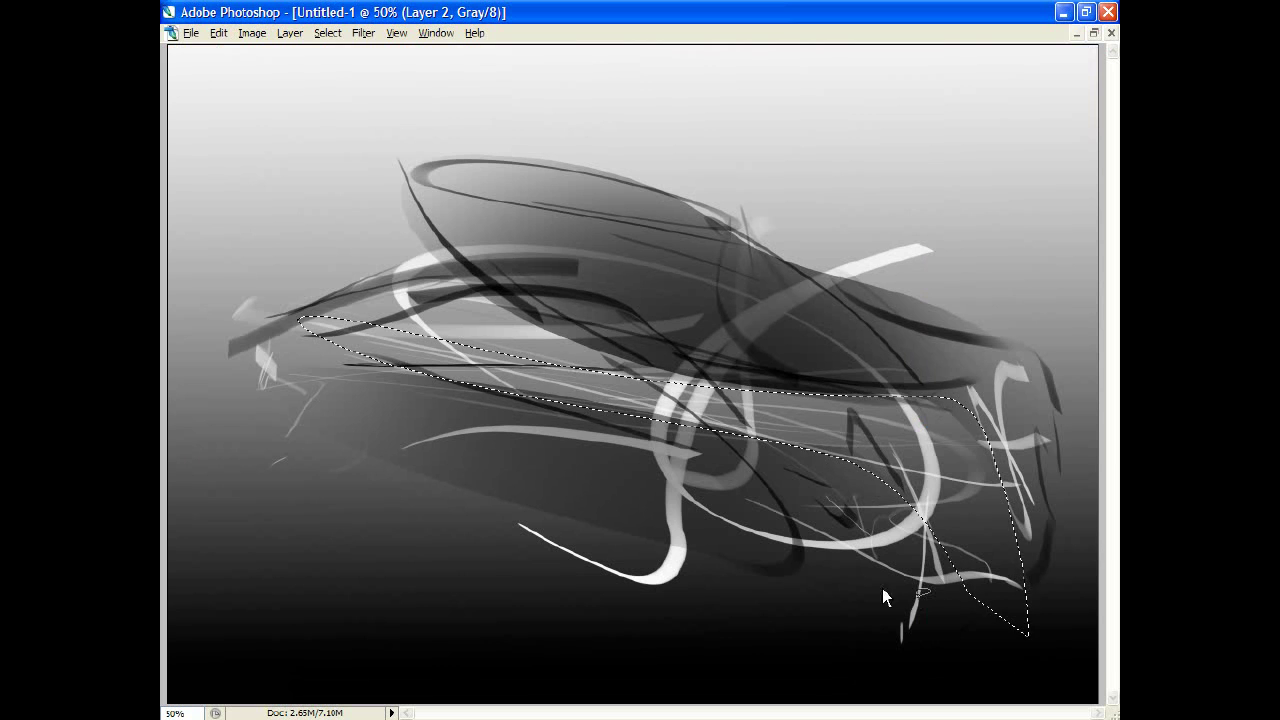
- Paint a white highlight along the selected side band
{"action": "key", "text": "Tab"}
{"action": "left_click", "coordinate": [204, 194]}
{"action": "left_click", "coordinate": [204, 372]}
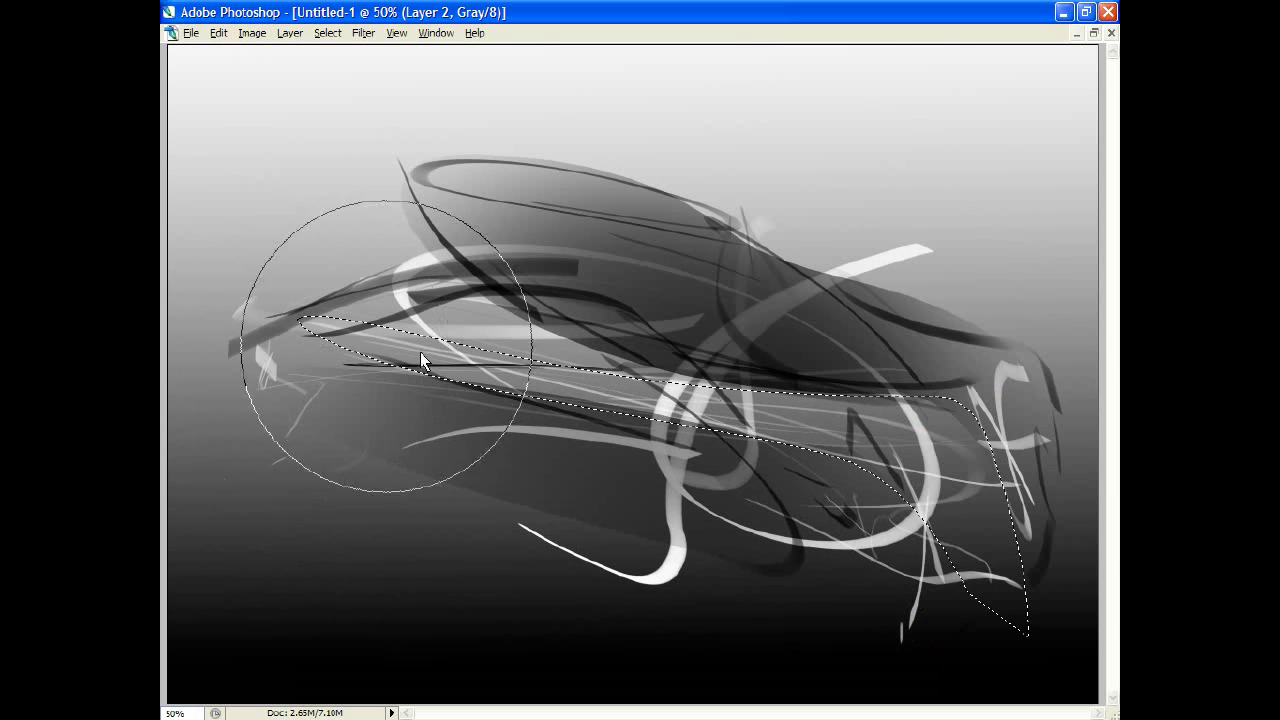
{"action": "key", "text": "Tab"}
{"action": "left_click_drag", "start_coordinate": [1051, 418], "coordinate": [694, 549]}
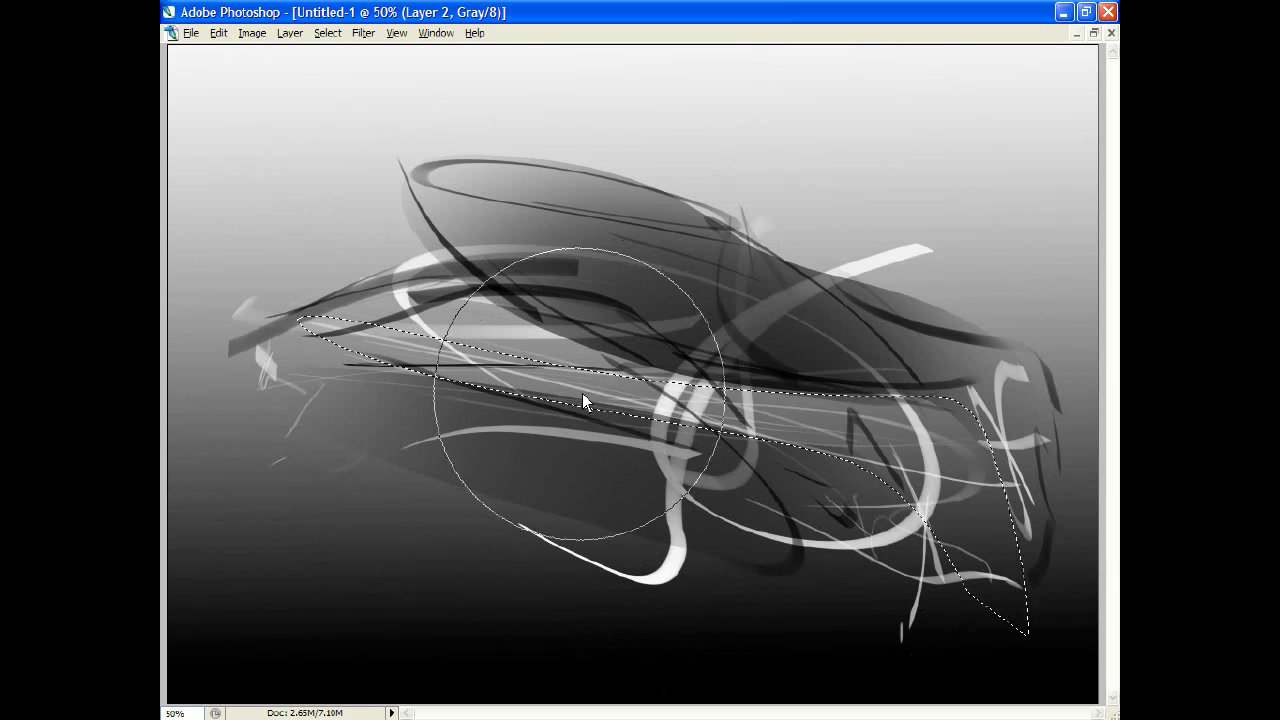
{"action": "key", "text": "ctrl+z"}
{"action": "left_click_drag", "start_coordinate": [1073, 462], "coordinate": [245, 471]}
- Lasso an area over the upper left body and paint a white highlight there
{"action": "key", "text": "ctrl+d"}
{"action": "key", "text": "Tab"}
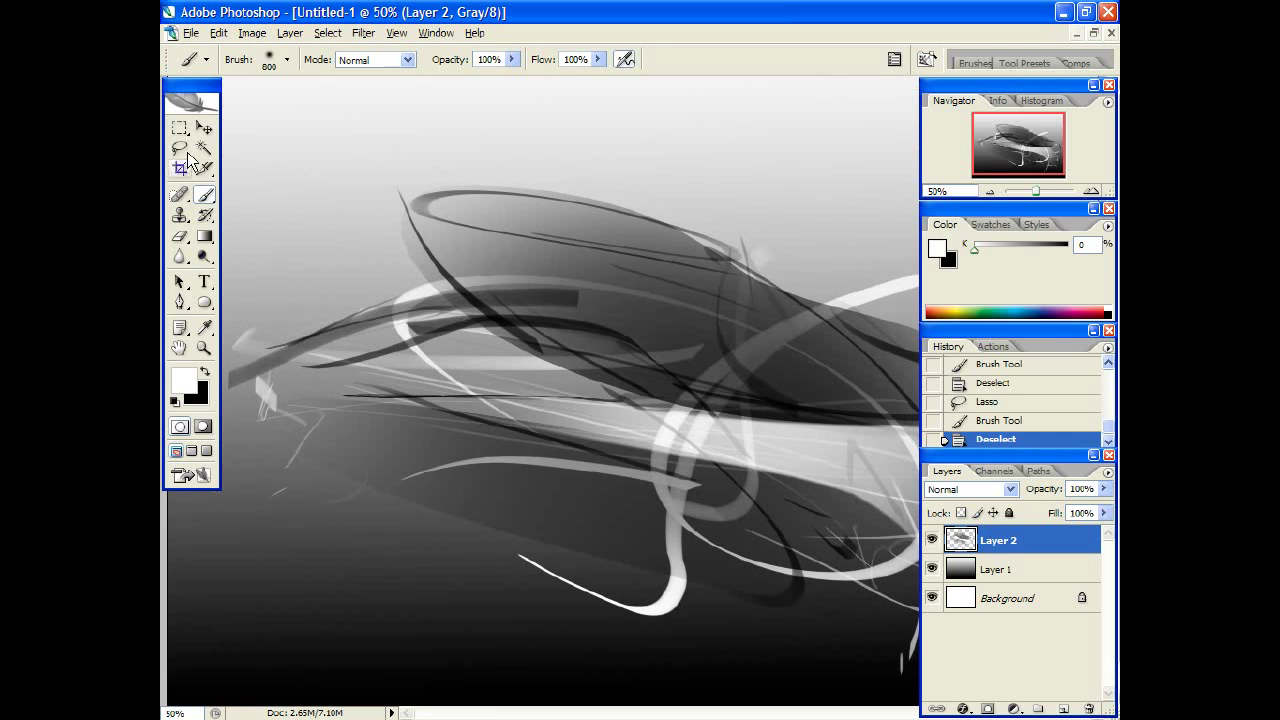
{"action": "left_click", "coordinate": [181, 152]}
{"action": "key", "text": "Tab"}
{"action": "left_click_drag", "start_coordinate": [700, 410], "coordinate": [785, 440]}
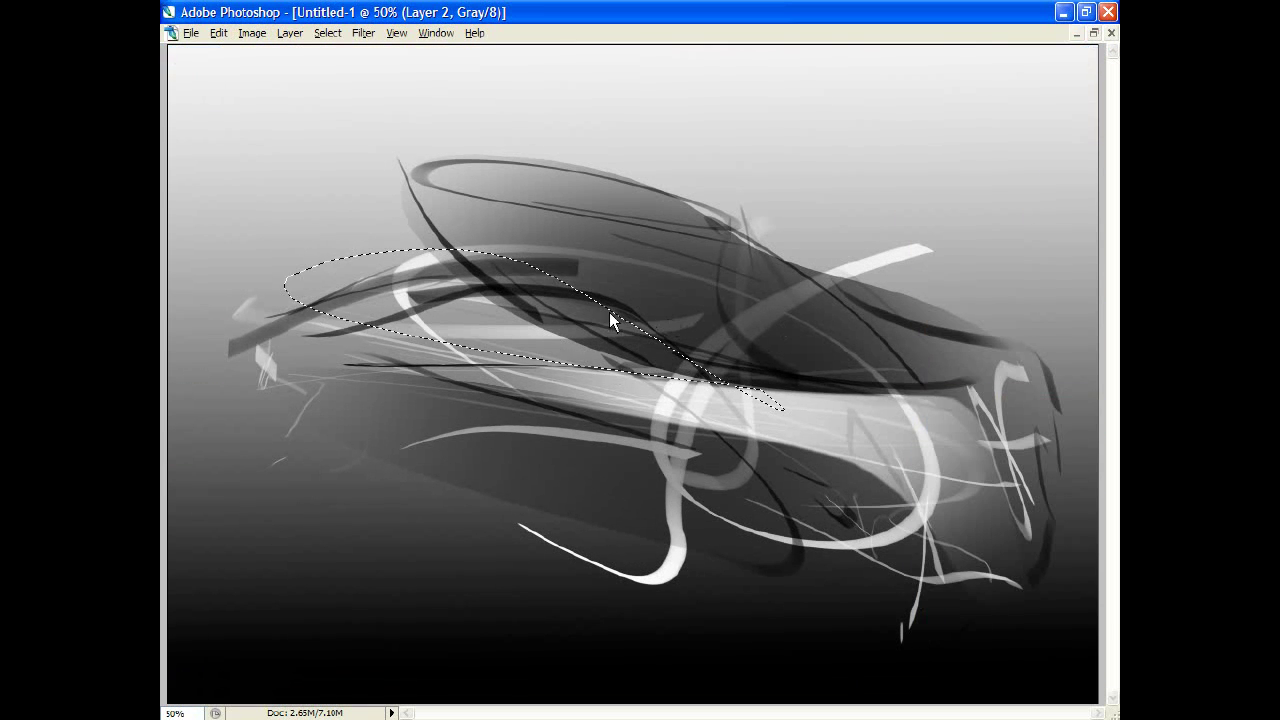
{"action": "key", "text": "Tab"}
{"action": "left_click", "coordinate": [204, 194]}
{"action": "key", "text": "Tab"}
{"action": "left_click_drag", "start_coordinate": [775, 297], "coordinate": [565, 600]}
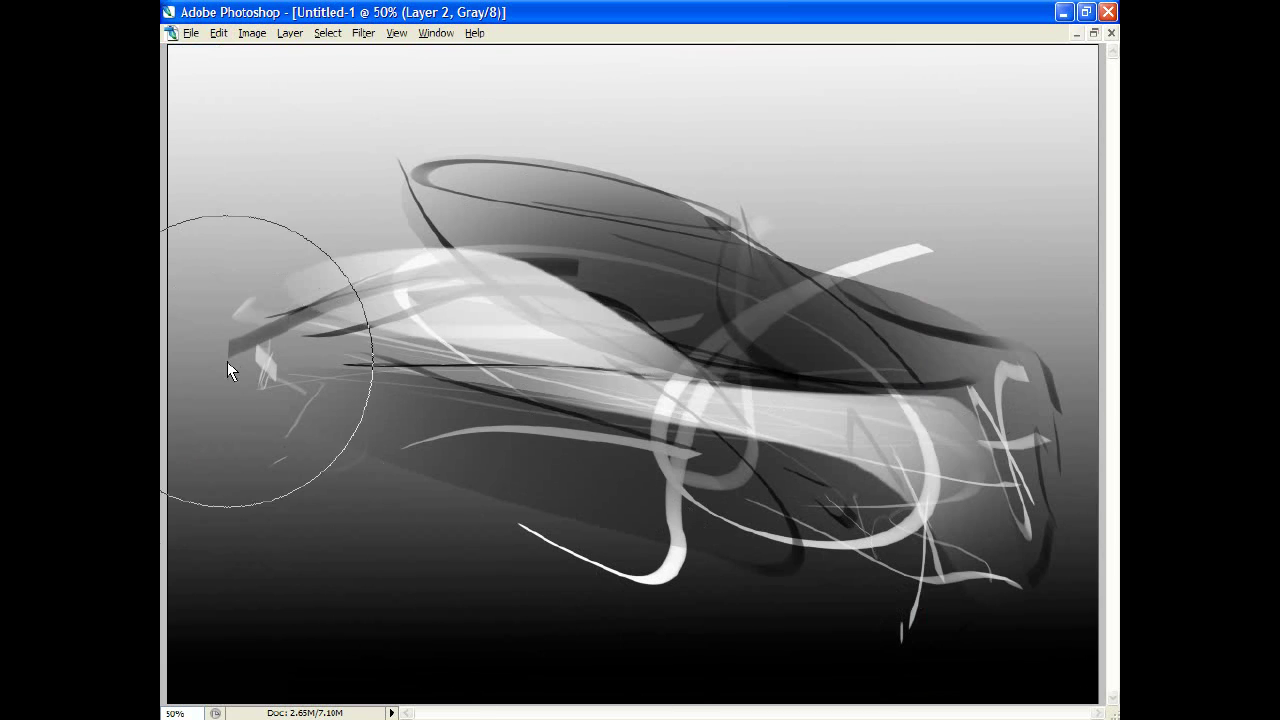
- Choose the 600 px soft brush preset, hide the panels and clear the selection
{"action": "key", "text": "ctrl+d"}
{"action": "key", "text": "Tab"}
{"action": "right_click", "coordinate": [240, 97]}
{"action": "left_click", "coordinate": [463, 462]}
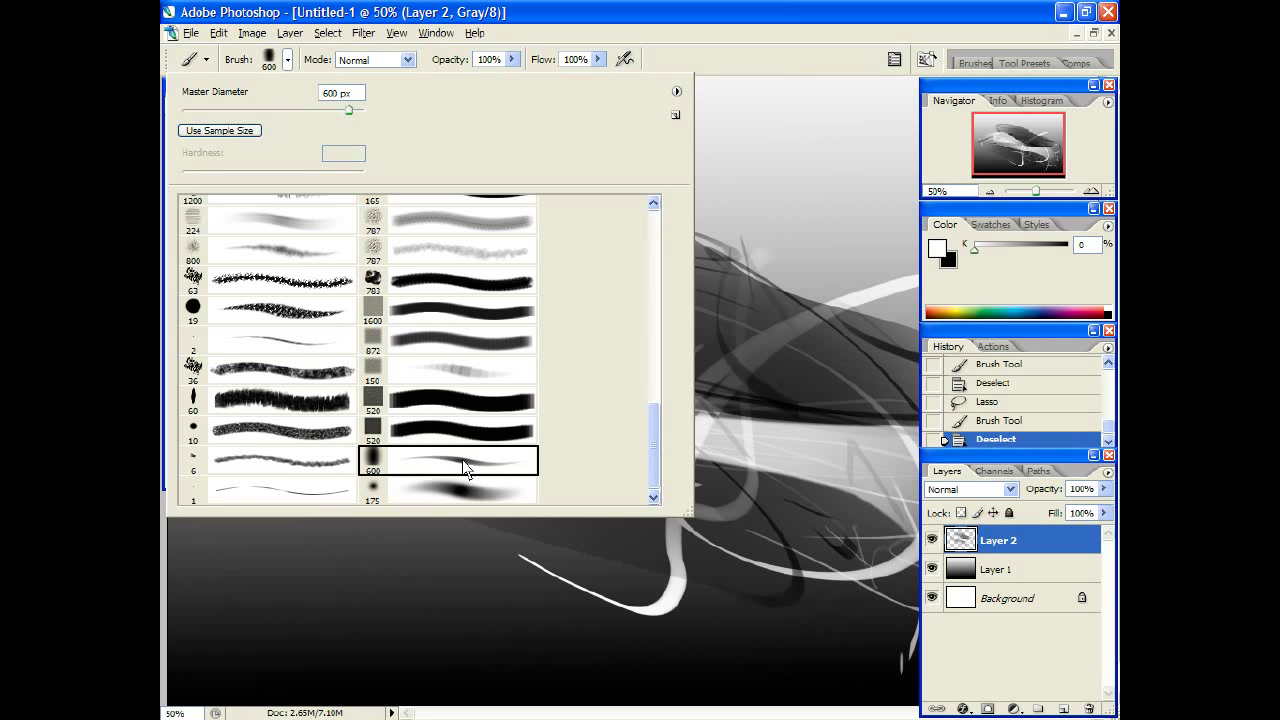
{"action": "key", "text": "Return"}
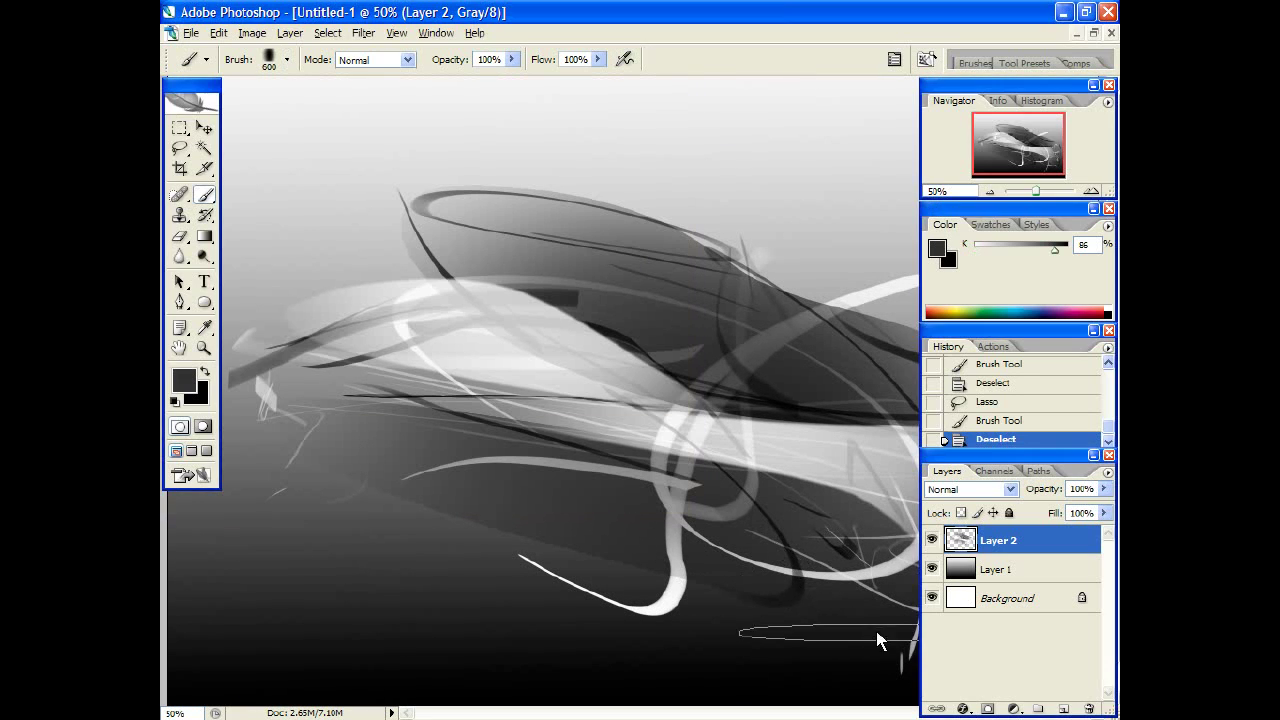
{"action": "key", "text": "ctrl+z"}
{"action": "key", "text": "Tab"}
{"action": "key", "text": "ctrl+d"}
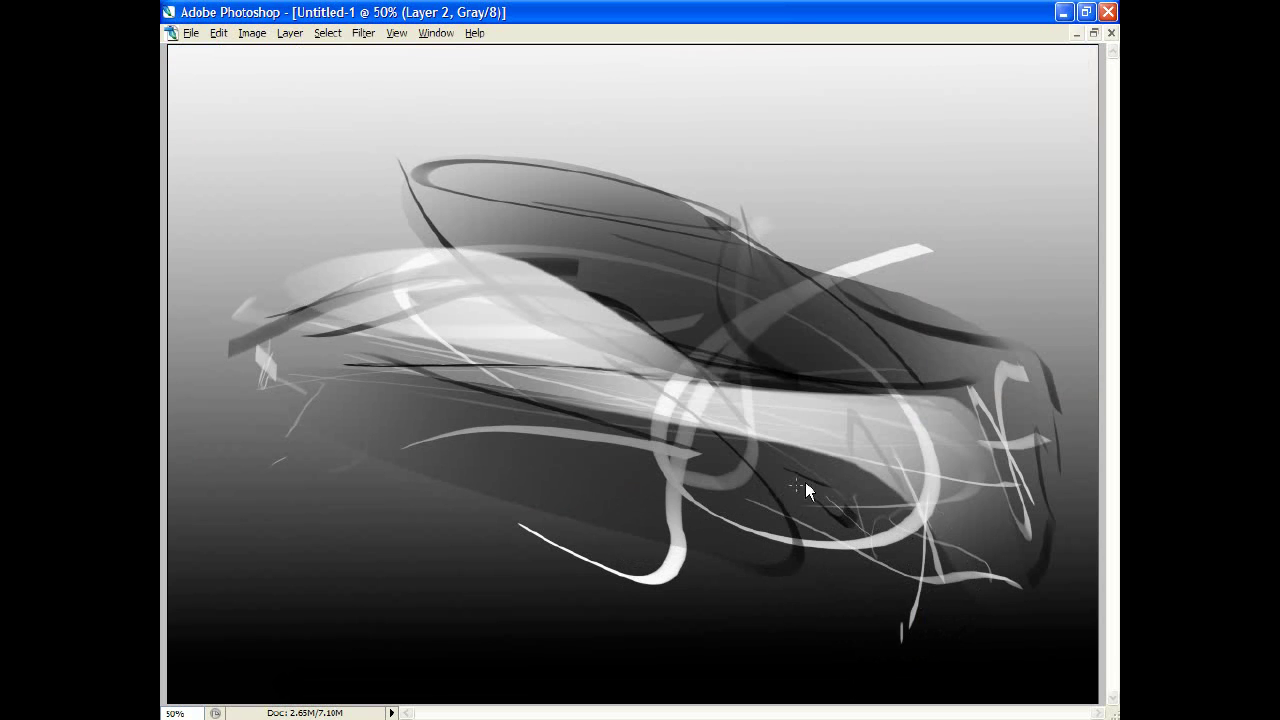
- Sketch loose elliptical outlines for the rear and front wheels
{"action": "mouse_move", "coordinate": [805, 482]}
{"action": "left_mouse_down"}
{"action": "mouse_move", "coordinate": [841, 655]}
{"action": "mouse_move", "coordinate": [905, 515]}
{"action": "left_mouse_up"}
{"action": "mouse_move", "coordinate": [245, 349]}
{"action": "left_mouse_down"}
{"action": "mouse_move", "coordinate": [235, 467]}
{"action": "mouse_move", "coordinate": [320, 400]}
{"action": "left_mouse_up"}
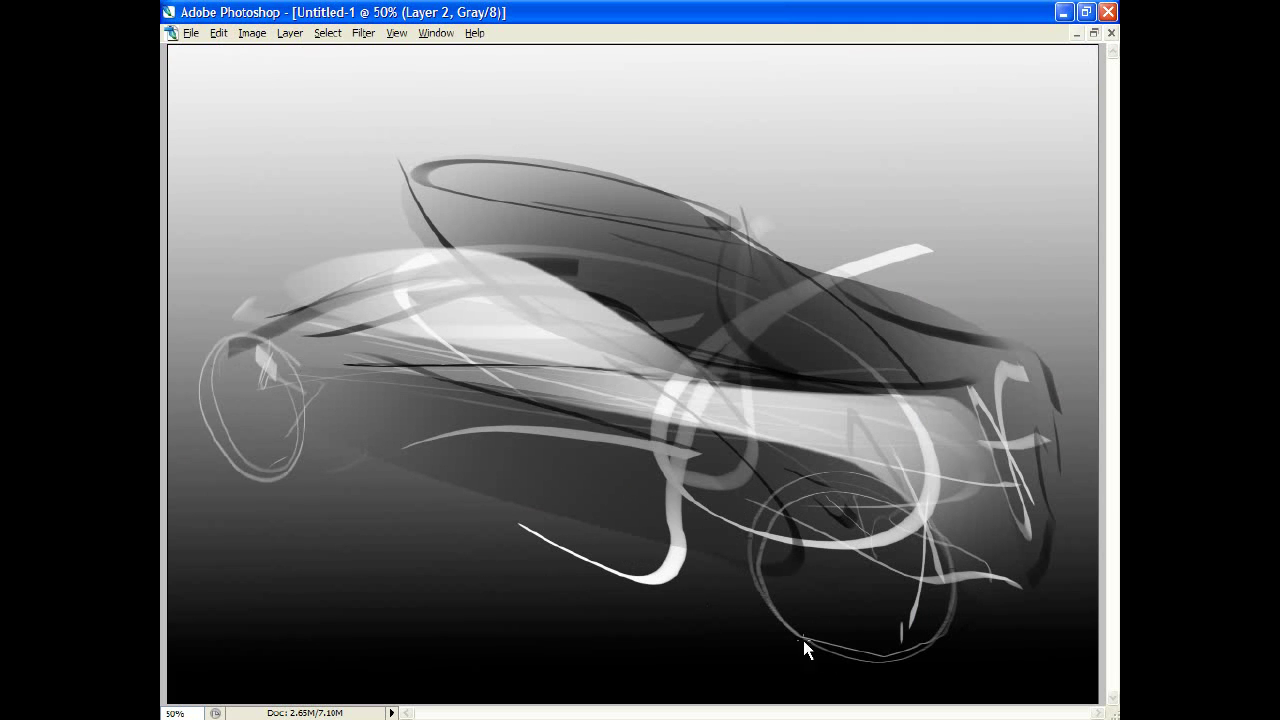
{"action": "left_click_drag", "start_coordinate": [265, 331], "coordinate": [385, 509]}
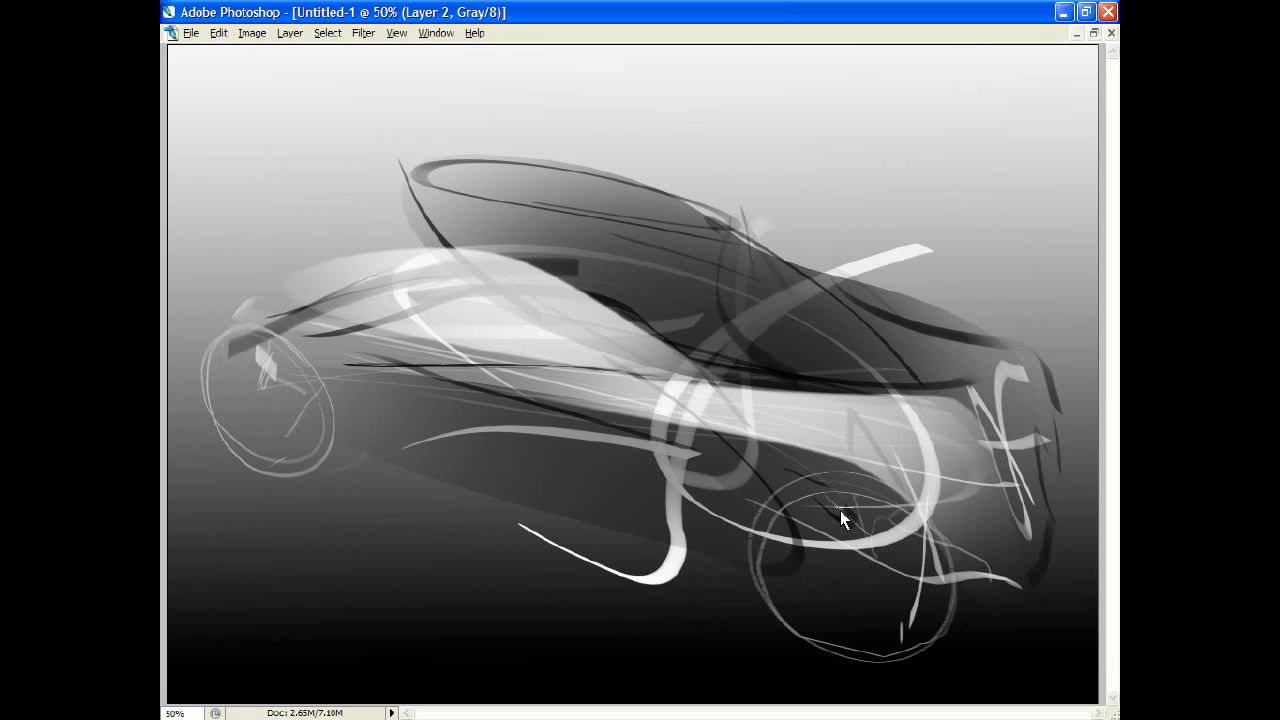
{"action": "left_click_drag", "start_coordinate": [840, 510], "coordinate": [857, 528]}
- Draw spoke lines fanning from the rear wheel hub to its rim
{"action": "left_click", "coordinate": [865, 569]}
{"action": "mouse_move", "coordinate": [843, 547]}
{"action": "left_mouse_down"}
{"action": "mouse_move", "coordinate": [863, 535]}
{"action": "mouse_move", "coordinate": [866, 655]}
{"action": "left_mouse_up"}
{"action": "left_click_drag", "start_coordinate": [870, 570], "coordinate": [885, 662]}
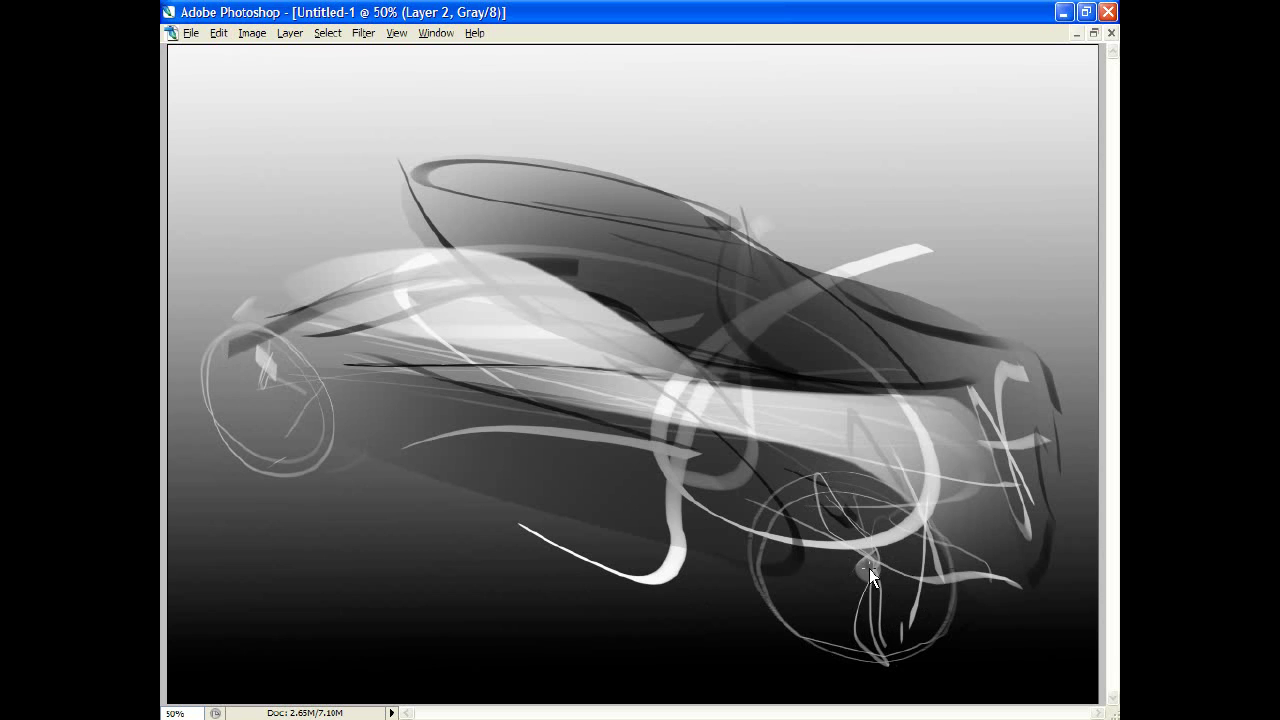
{"action": "mouse_move", "coordinate": [844, 554]}
{"action": "left_mouse_down"}
{"action": "mouse_move", "coordinate": [770, 508]}
{"action": "mouse_move", "coordinate": [865, 560]}
{"action": "mouse_move", "coordinate": [925, 655]}
{"action": "mouse_move", "coordinate": [800, 640]}
{"action": "left_mouse_up"}
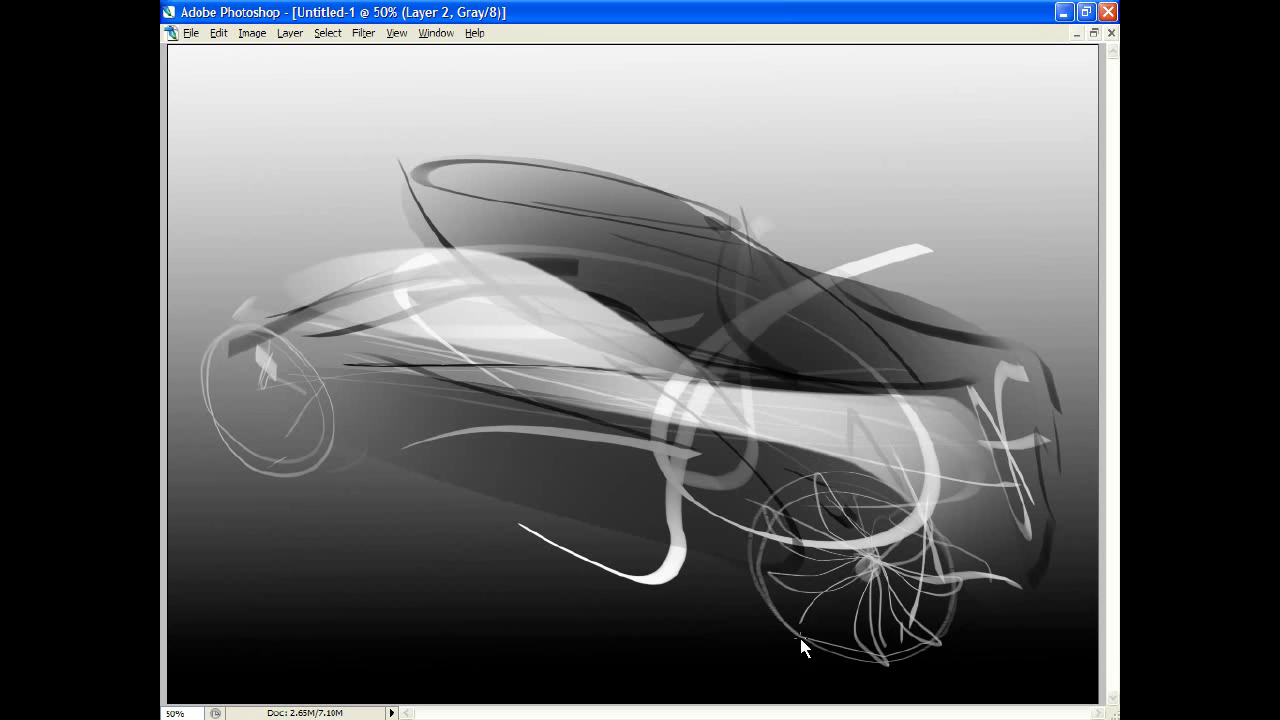
{"action": "left_click_drag", "start_coordinate": [870, 572], "coordinate": [815, 636]}
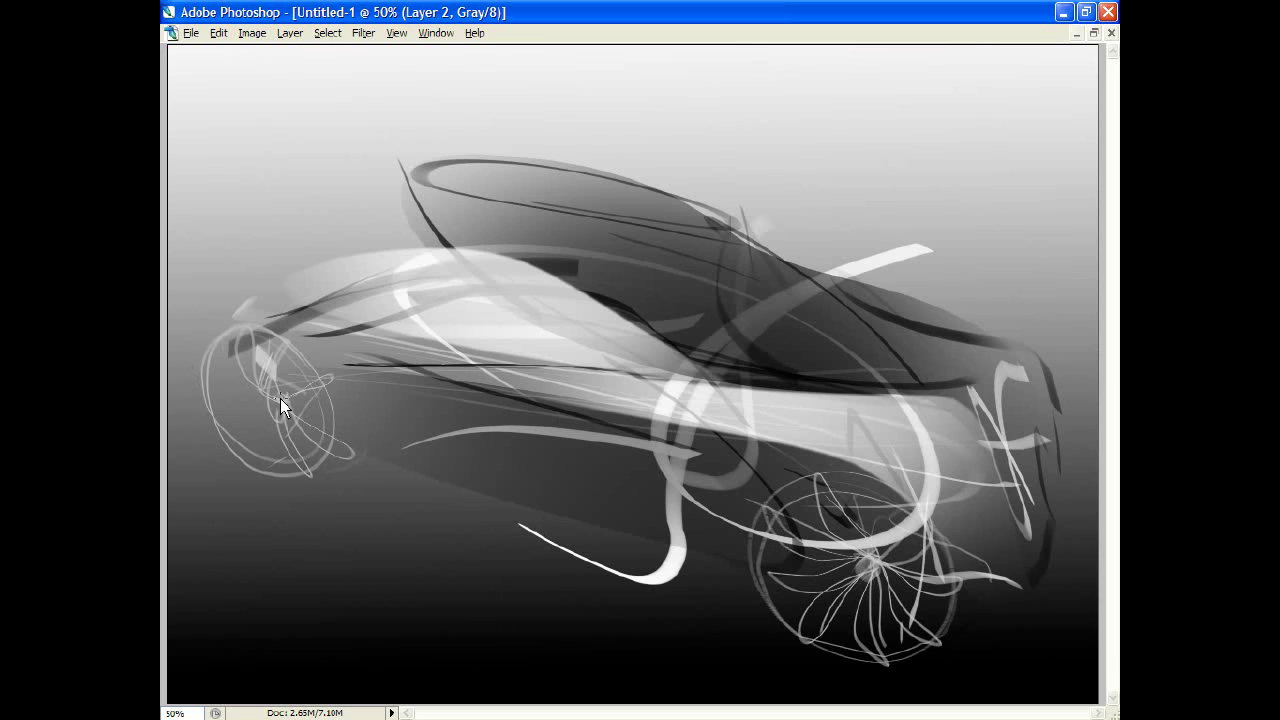
- Add front wheel spokes and a rim arc, undoing a trial rear hub shadow
{"action": "left_click_drag", "start_coordinate": [280, 400], "coordinate": [276, 480]}
{"action": "left_click_drag", "start_coordinate": [250, 330], "coordinate": [224, 400]}
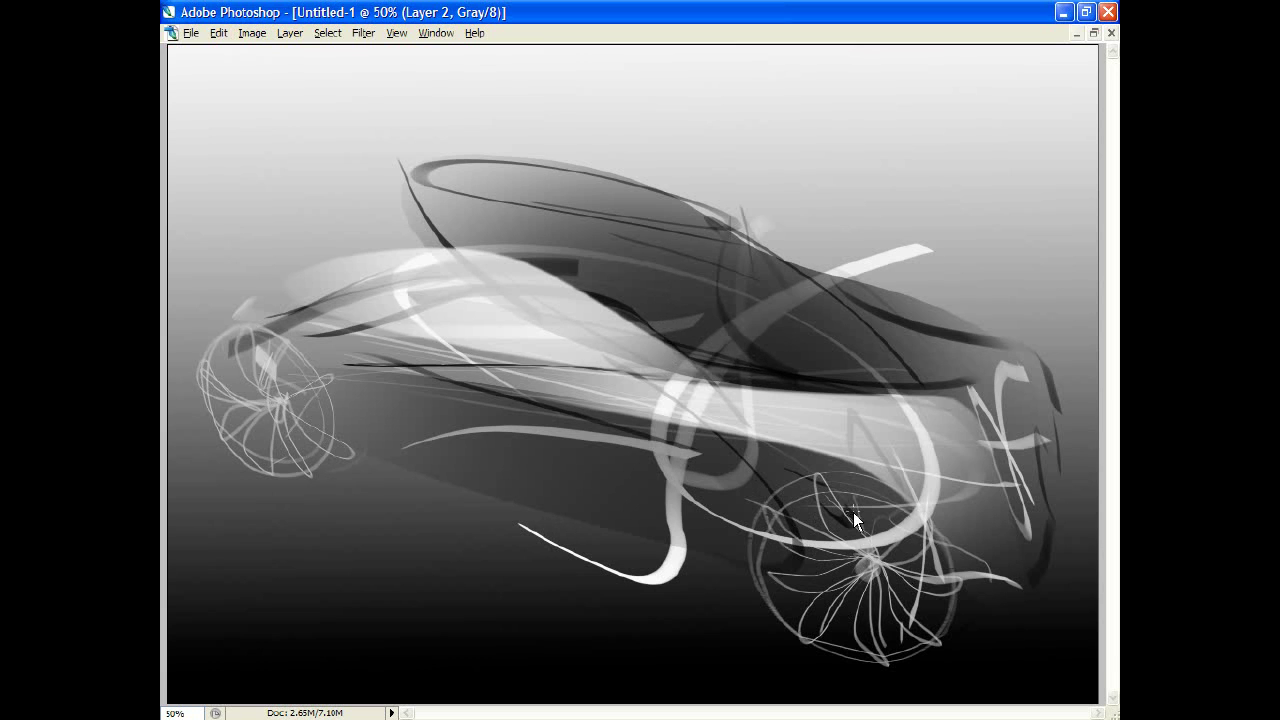
{"action": "mouse_move", "coordinate": [820, 520]}
{"action": "left_mouse_down"}
{"action": "mouse_move", "coordinate": [900, 543]}
{"action": "mouse_move", "coordinate": [877, 523]}
{"action": "mouse_move", "coordinate": [814, 537]}
{"action": "mouse_move", "coordinate": [869, 594]}
{"action": "left_mouse_up"}
{"action": "key", "text": "ctrl+z"}
- Add Layer 3 above Layer 1 and brush dark shadows inside the rear and front wheels
{"action": "key", "text": "Tab"}
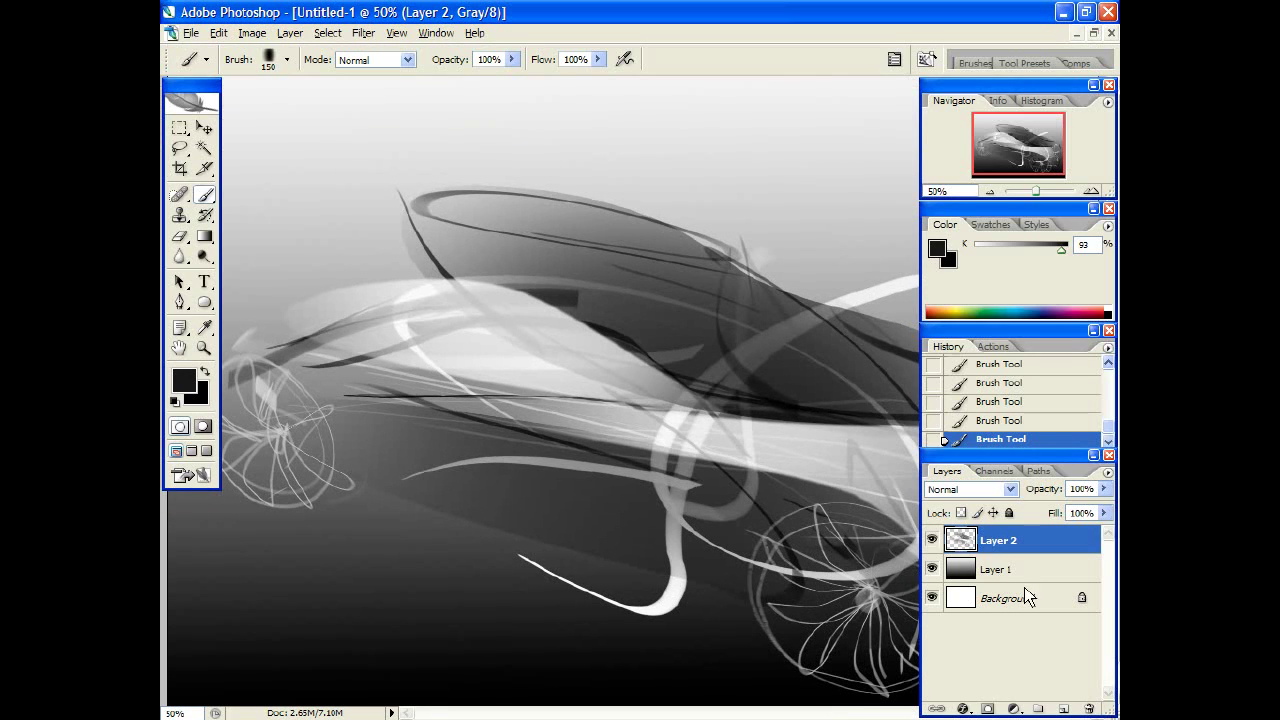
{"action": "left_click", "coordinate": [1005, 575]}
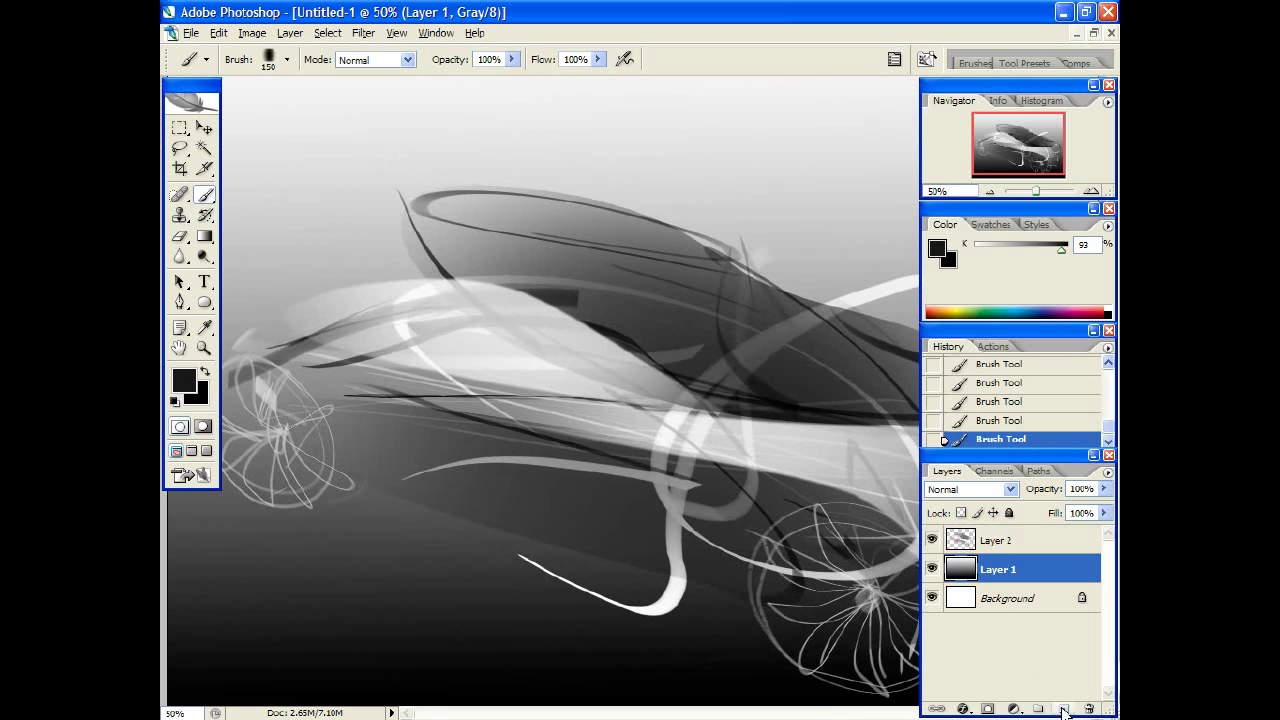
{"action": "left_click", "coordinate": [1063, 708]}
{"action": "key", "text": "Tab"}
{"action": "mouse_move", "coordinate": [899, 609]}
{"action": "left_mouse_down"}
{"action": "mouse_move", "coordinate": [900, 563]}
{"action": "mouse_move", "coordinate": [880, 540]}
{"action": "mouse_move", "coordinate": [842, 576]}
{"action": "mouse_move", "coordinate": [889, 584]}
{"action": "left_mouse_up"}
{"action": "mouse_move", "coordinate": [324, 472]}
{"action": "left_mouse_down"}
{"action": "mouse_move", "coordinate": [253, 395]}
{"action": "mouse_move", "coordinate": [271, 414]}
{"action": "left_mouse_up"}
{"action": "key", "text": "Tab"}
{"action": "key", "text": "Tab"}
{"action": "key", "text": "Tab"}
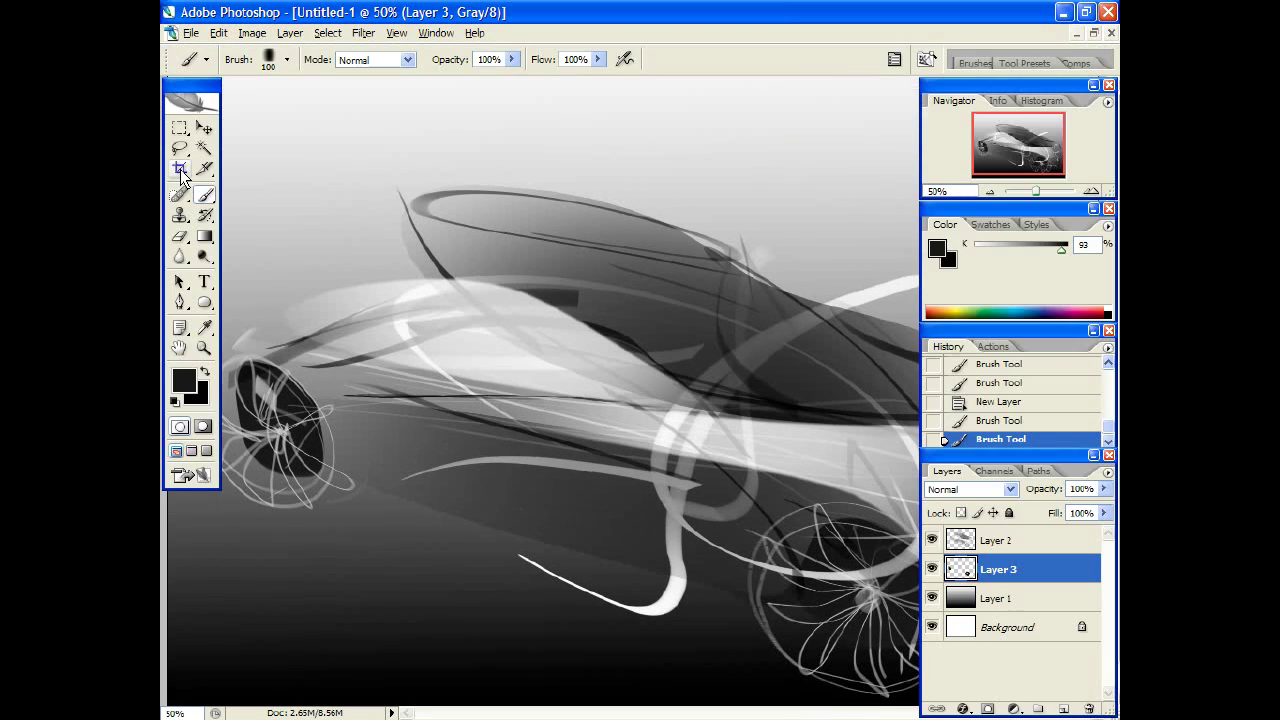
{"action": "key", "text": "Tab"}
- On Layer 2, paint dark strokes over the nose and a thin line along the roof
{"action": "key", "text": "Tab"}
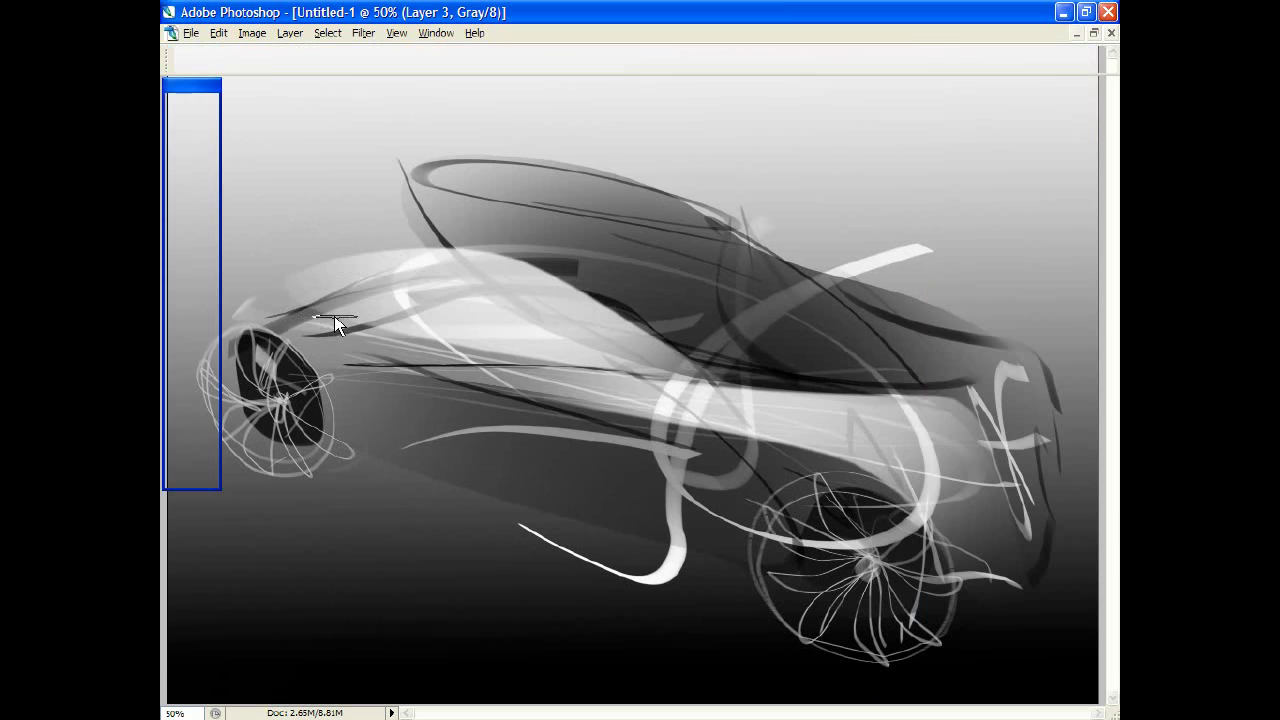
{"action": "key", "text": "alt+bracketright"}
{"action": "key", "text": "Tab"}
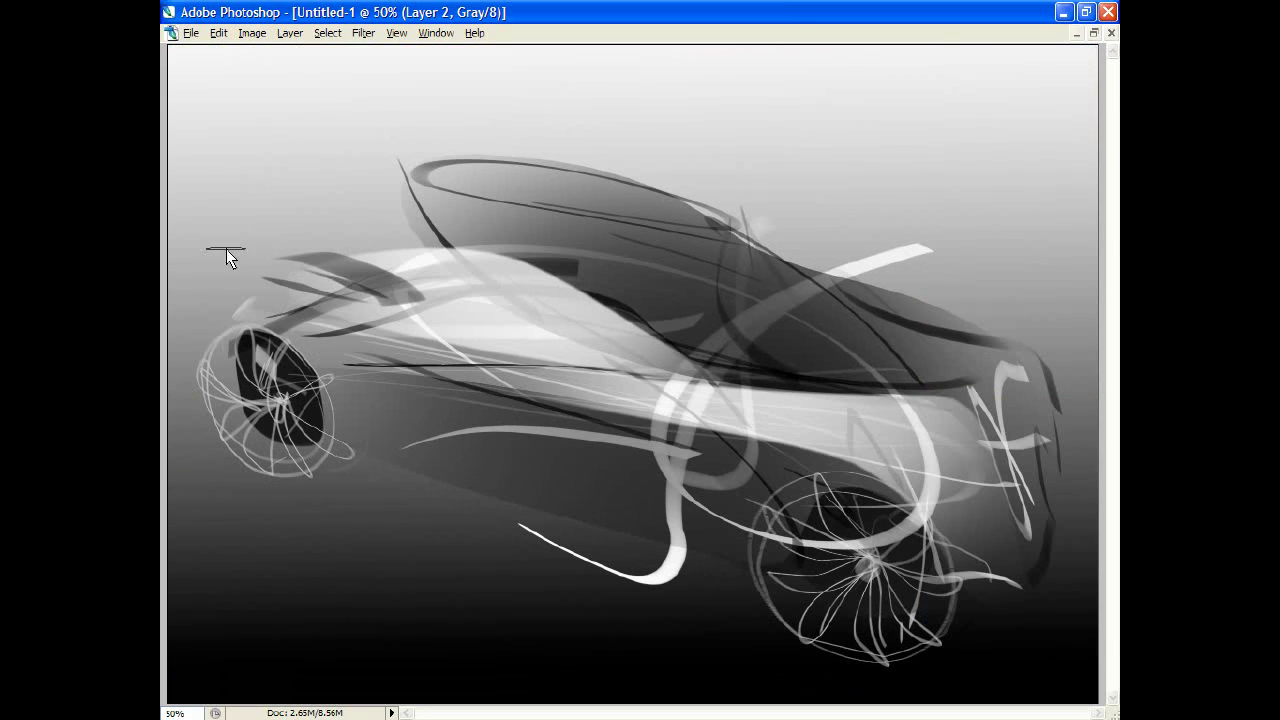
{"action": "left_click_drag", "start_coordinate": [315, 201], "coordinate": [520, 268]}
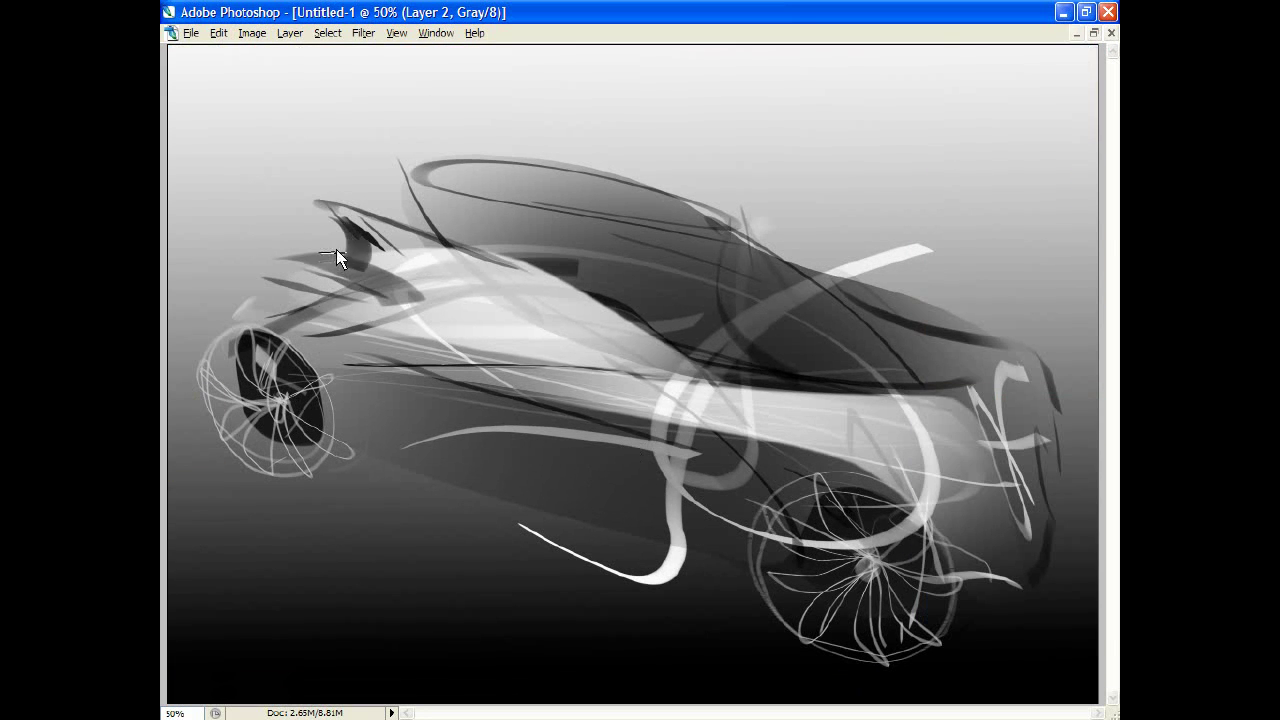
{"action": "left_click_drag", "start_coordinate": [406, 190], "coordinate": [480, 163]}
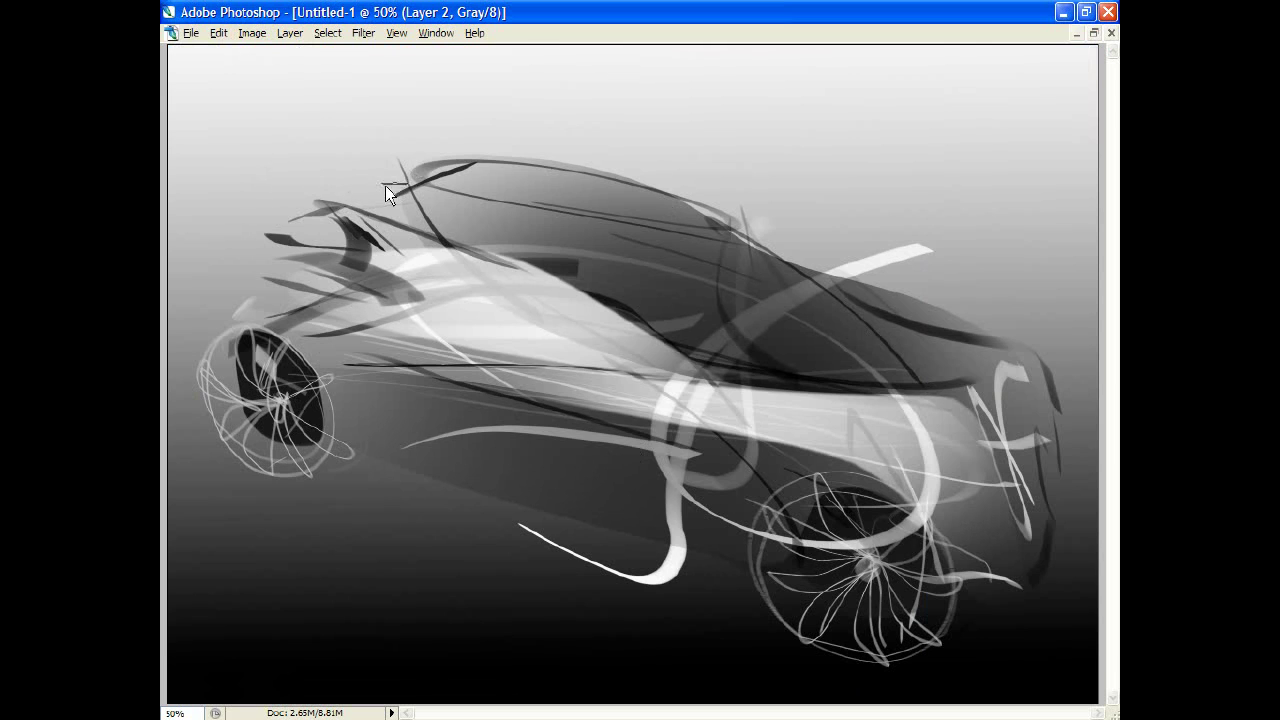
{"action": "left_click_drag", "start_coordinate": [395, 200], "coordinate": [464, 240]}
- Darken the rear wheel arch and rear roofline, discarding a light roof stroke
{"action": "left_click_drag", "start_coordinate": [704, 215], "coordinate": [875, 305]}
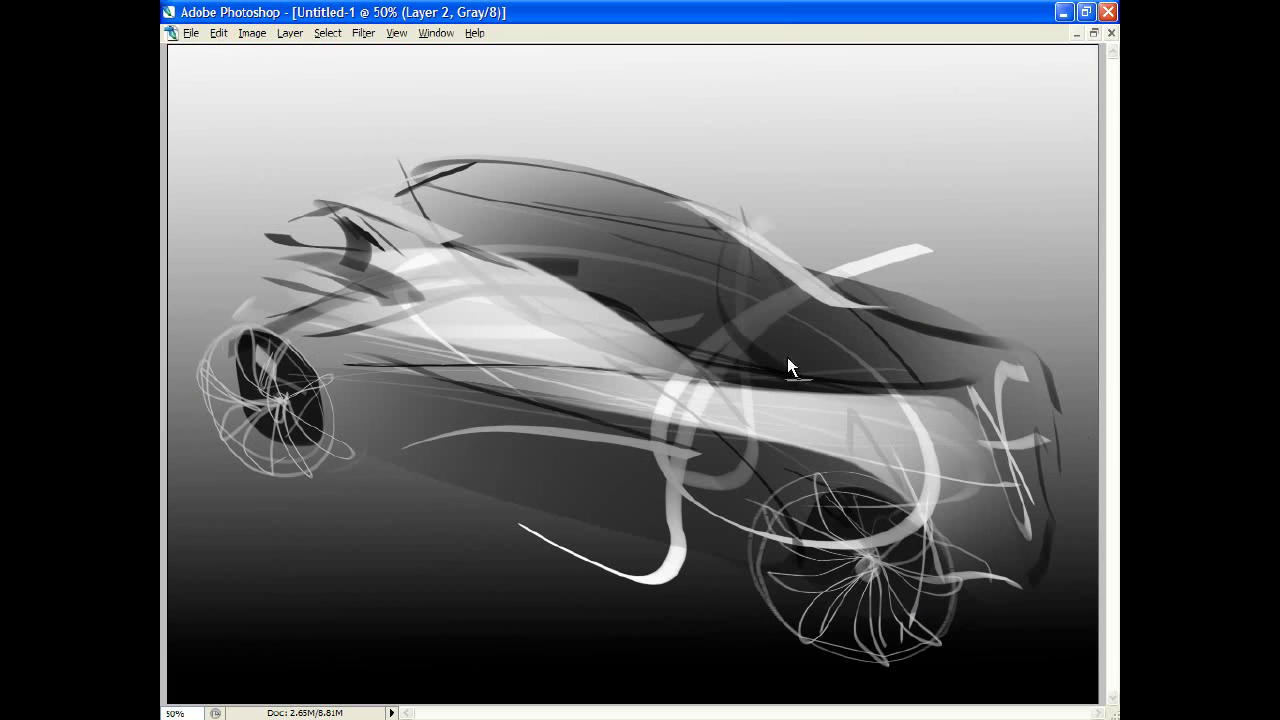
{"action": "key", "text": "ctrl+z"}
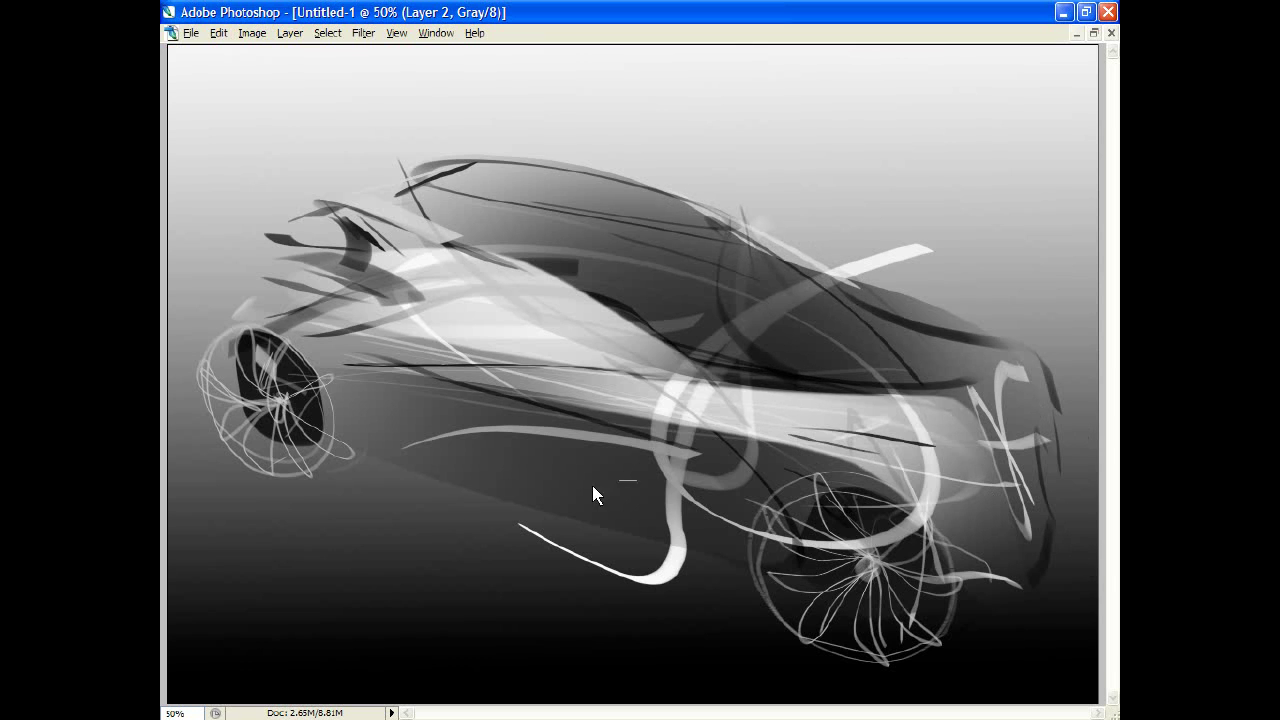
{"action": "left_click_drag", "start_coordinate": [932, 442], "coordinate": [790, 436]}
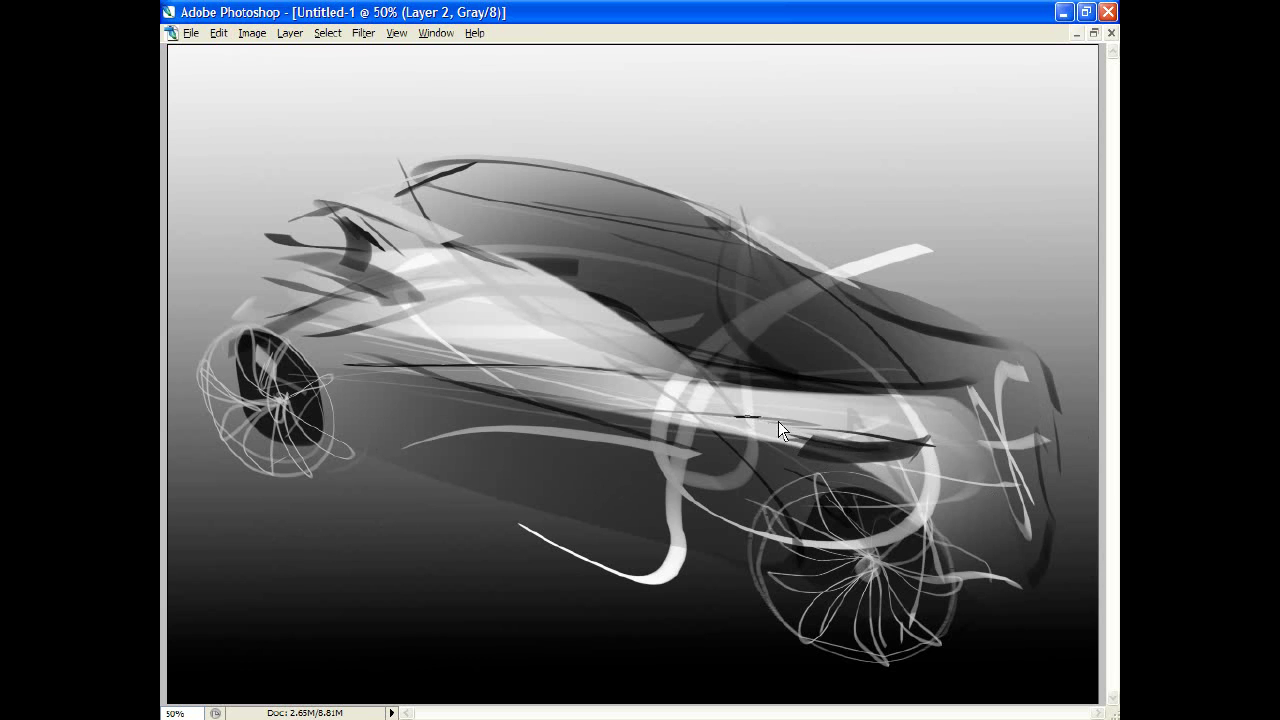
{"action": "mouse_move", "coordinate": [949, 303]}
{"action": "left_mouse_down"}
{"action": "mouse_move", "coordinate": [998, 328]}
{"action": "mouse_move", "coordinate": [750, 260]}
{"action": "left_mouse_up"}
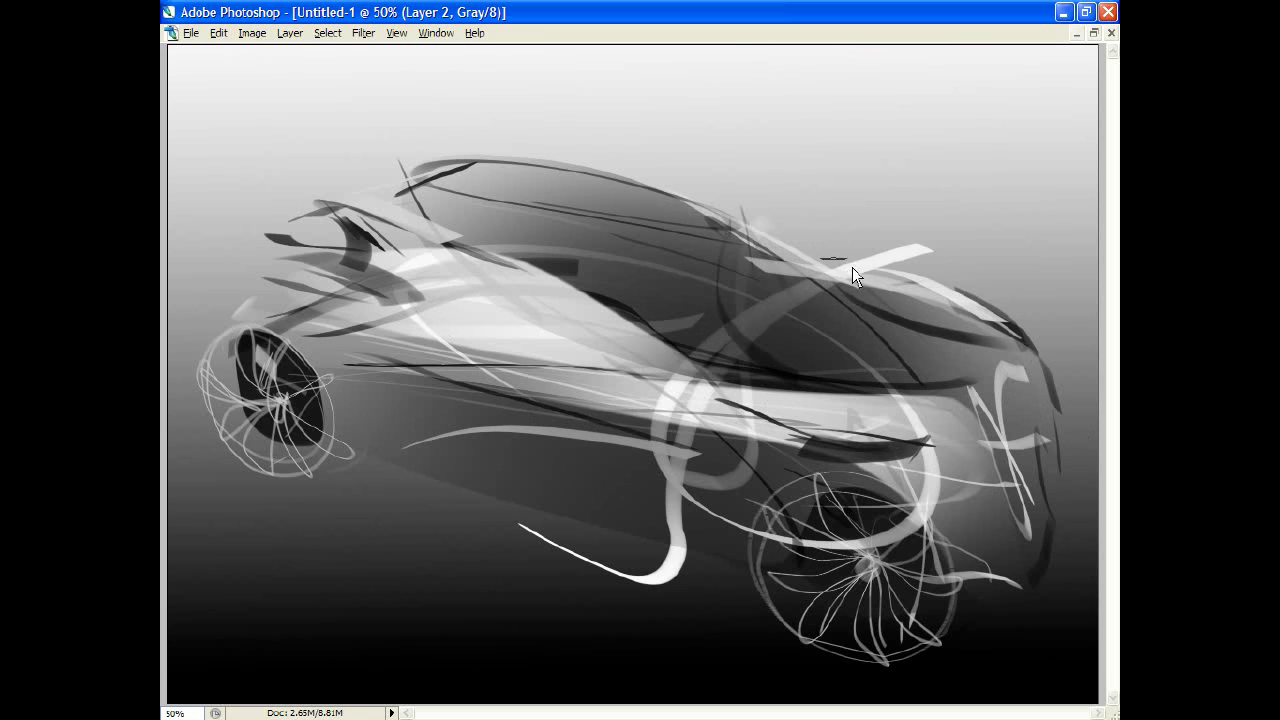
{"action": "key", "text": "Tab"}
{"action": "key", "text": "Tab"}
- Trace a lasso selection around the car's roof and window area after two discarded attempts
{"action": "mouse_move", "coordinate": [724, 354]}
{"action": "left_mouse_down"}
{"action": "mouse_move", "coordinate": [374, 187]}
{"action": "mouse_move", "coordinate": [829, 280]}
{"action": "left_mouse_up"}
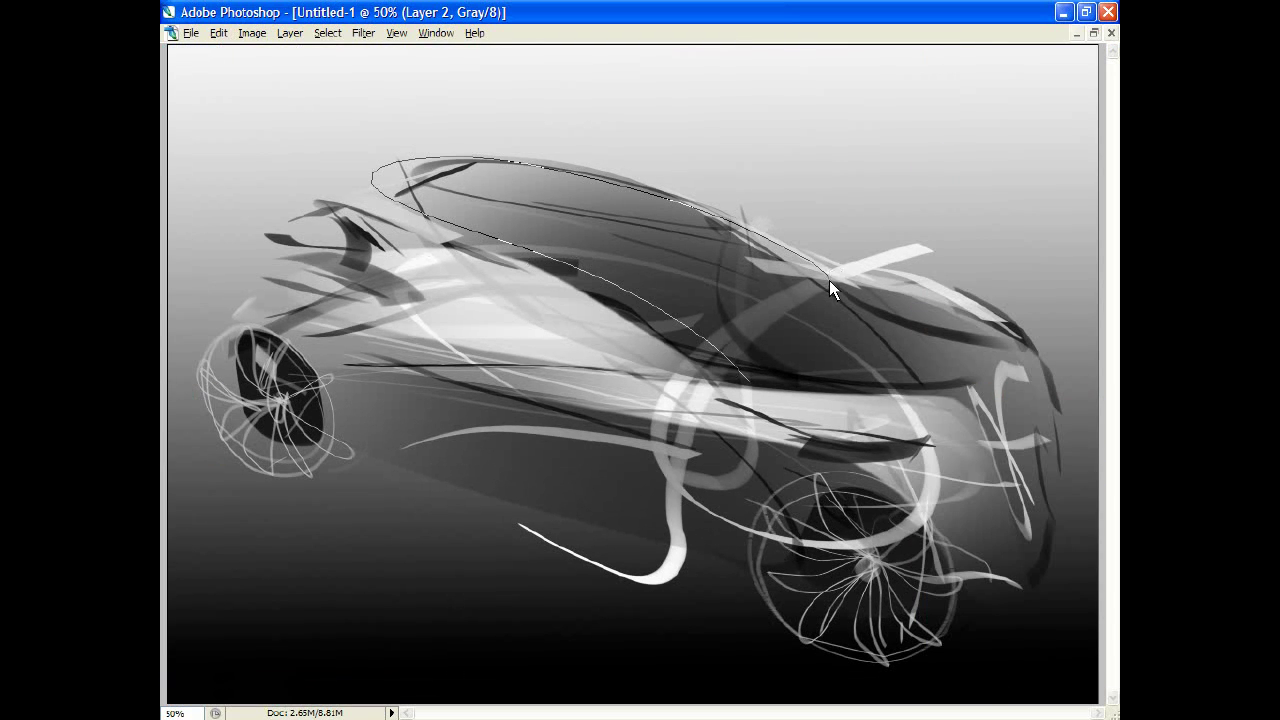
{"action": "mouse_move", "coordinate": [758, 218]}
{"action": "left_mouse_down"}
{"action": "mouse_move", "coordinate": [701, 352]}
{"action": "mouse_move", "coordinate": [756, 218]}
{"action": "left_mouse_up"}
{"action": "key", "text": "ctrl+d"}
{"action": "left_click_drag", "start_coordinate": [713, 374], "coordinate": [700, 368]}
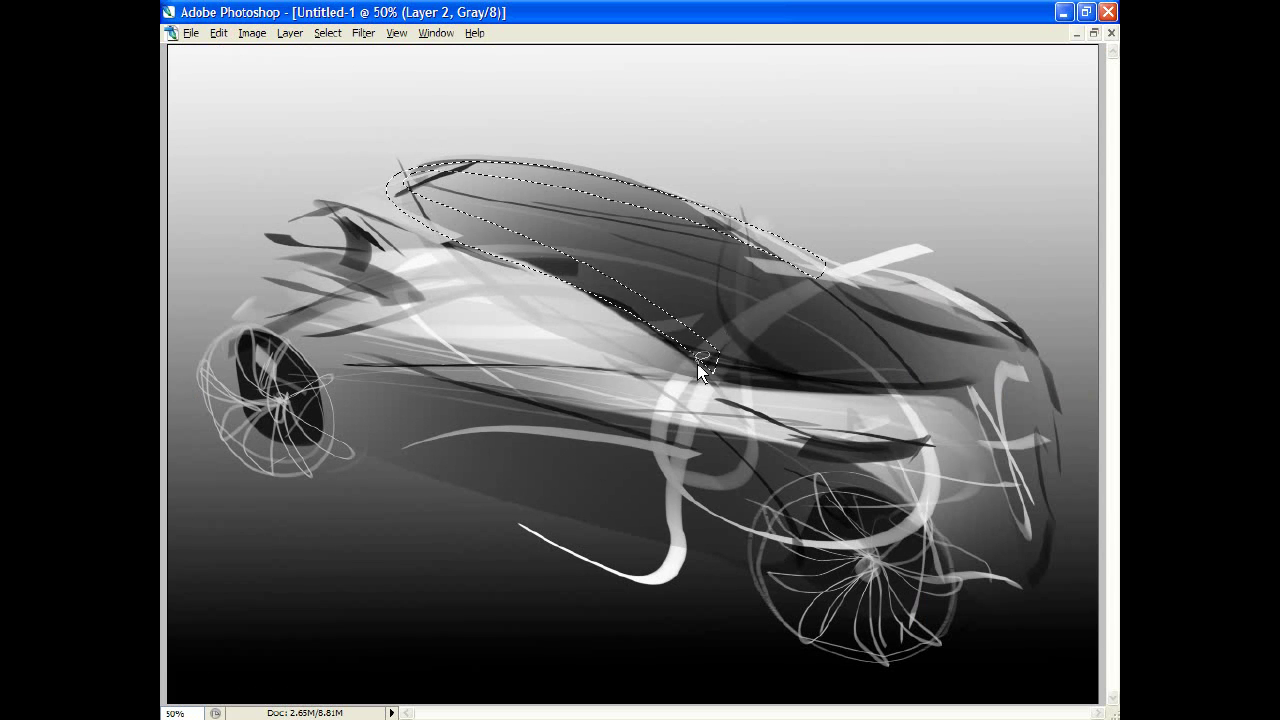
{"action": "key", "text": "ctrl+d"}
{"action": "left_click_drag", "start_coordinate": [668, 352], "coordinate": [450, 207]}
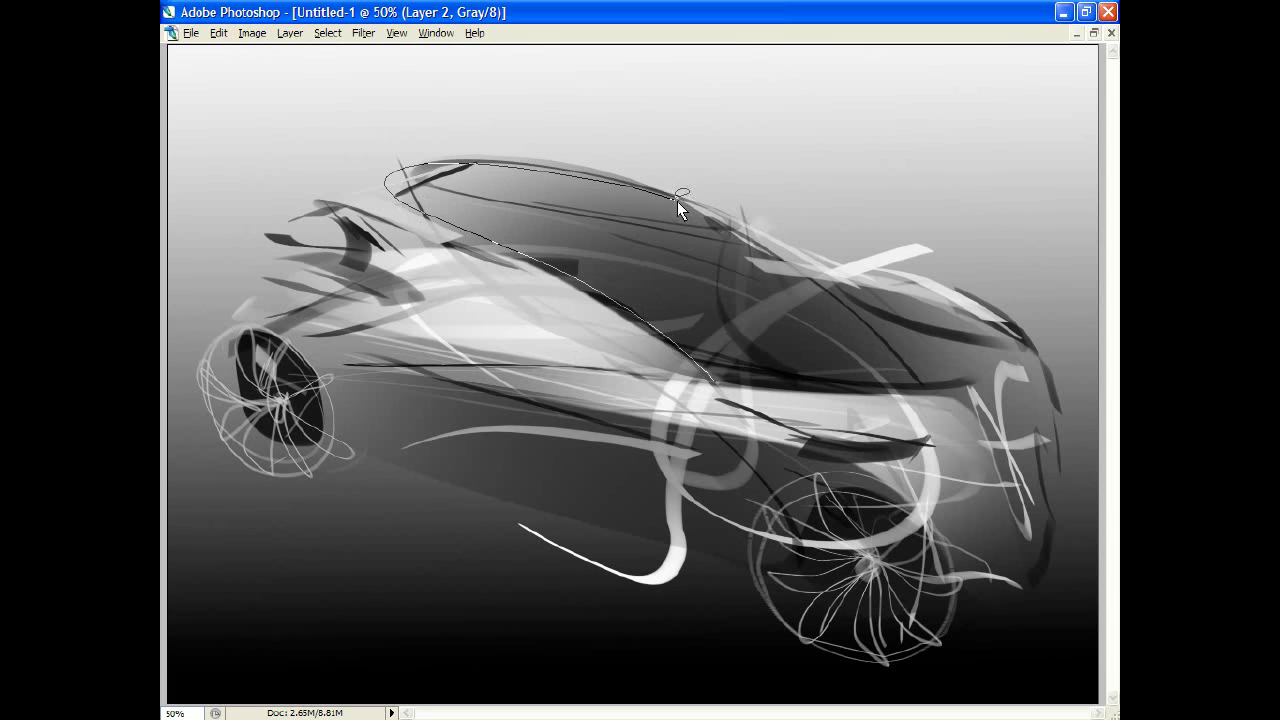
- Paint light tone inside the roof selection with the 175 px soft brush
{"action": "key", "text": "Tab"}
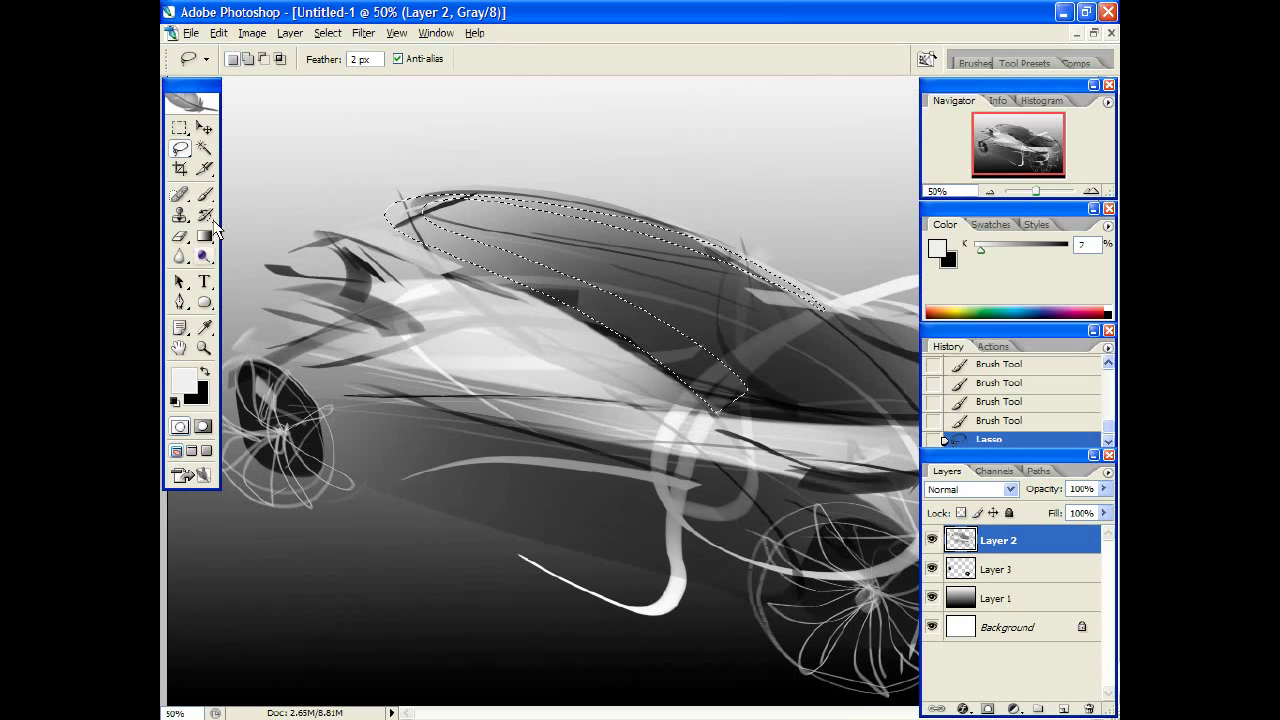
{"action": "key", "text": "b"}
{"action": "right_click", "coordinate": [340, 303]}
{"action": "left_click", "coordinate": [457, 491]}
{"action": "left_click_drag", "start_coordinate": [750, 365], "coordinate": [715, 431]}
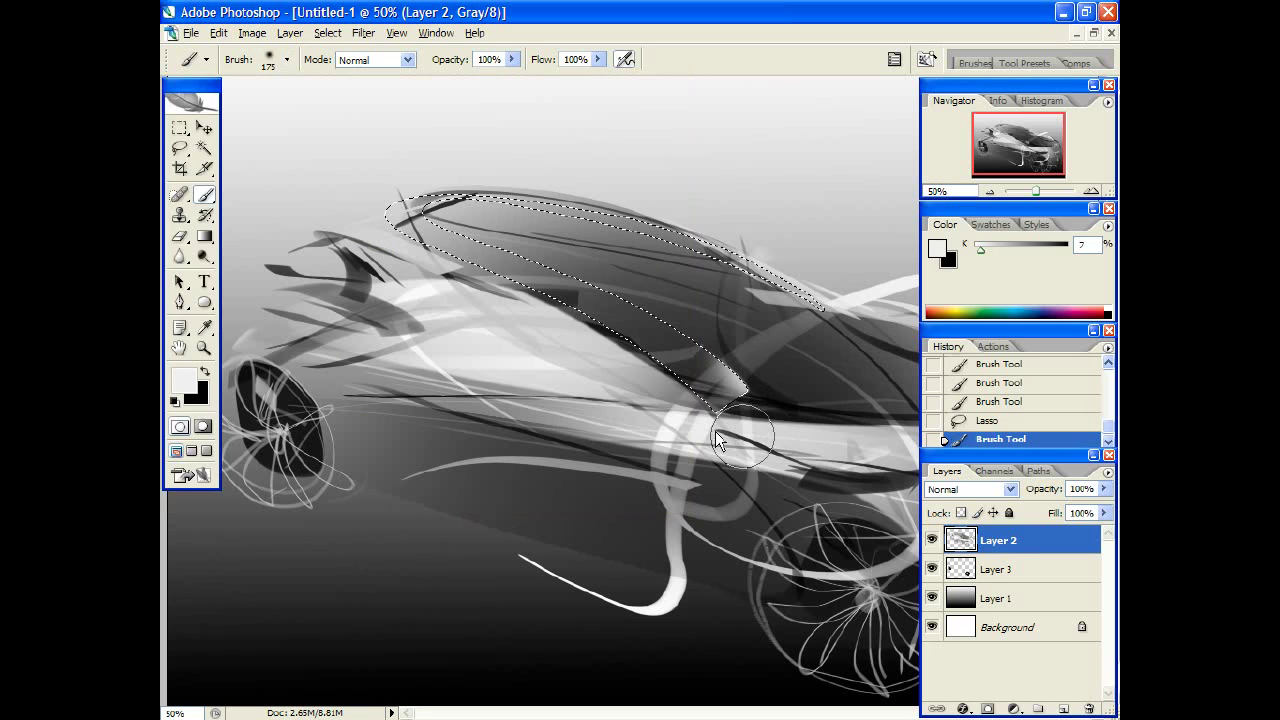
- Undo the light stroke via History and shade the lower roof selection darker
{"action": "key", "text": "Tab"}
{"action": "key", "text": "Tab"}
{"action": "left_click", "coordinate": [965, 420]}
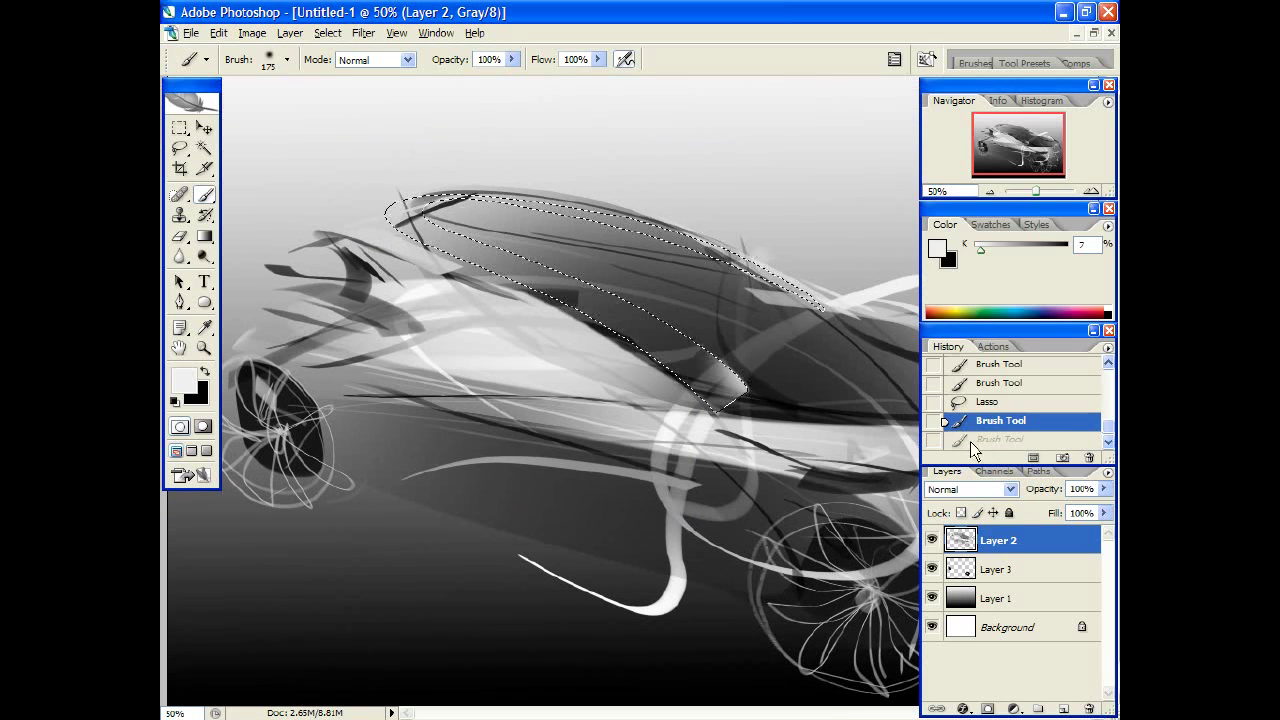
{"action": "key", "text": "Tab"}
{"action": "left_click_drag", "start_coordinate": [567, 278], "coordinate": [805, 363]}
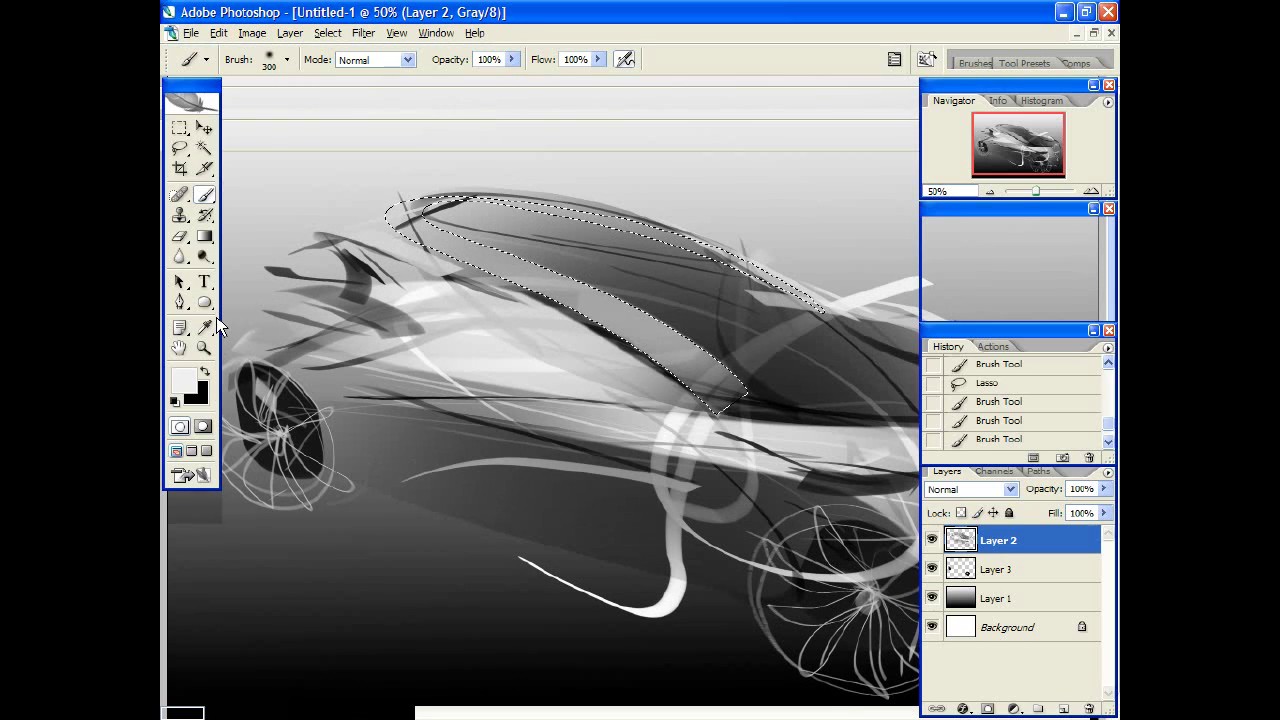
- Switch back to the Lasso tool and clear the roof selection
{"action": "key", "text": "Tab"}
{"action": "left_click", "coordinate": [180, 148]}
{"action": "key", "text": "Tab"}
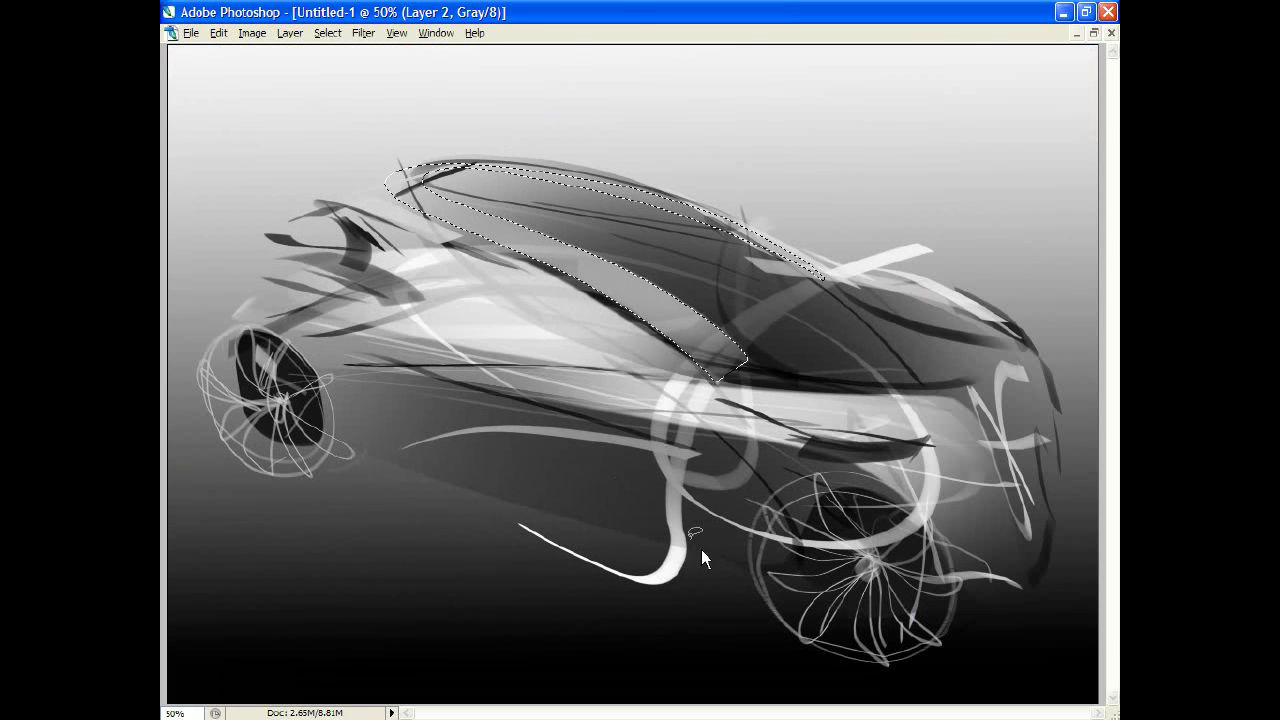
{"action": "left_click", "coordinate": [713, 585]}
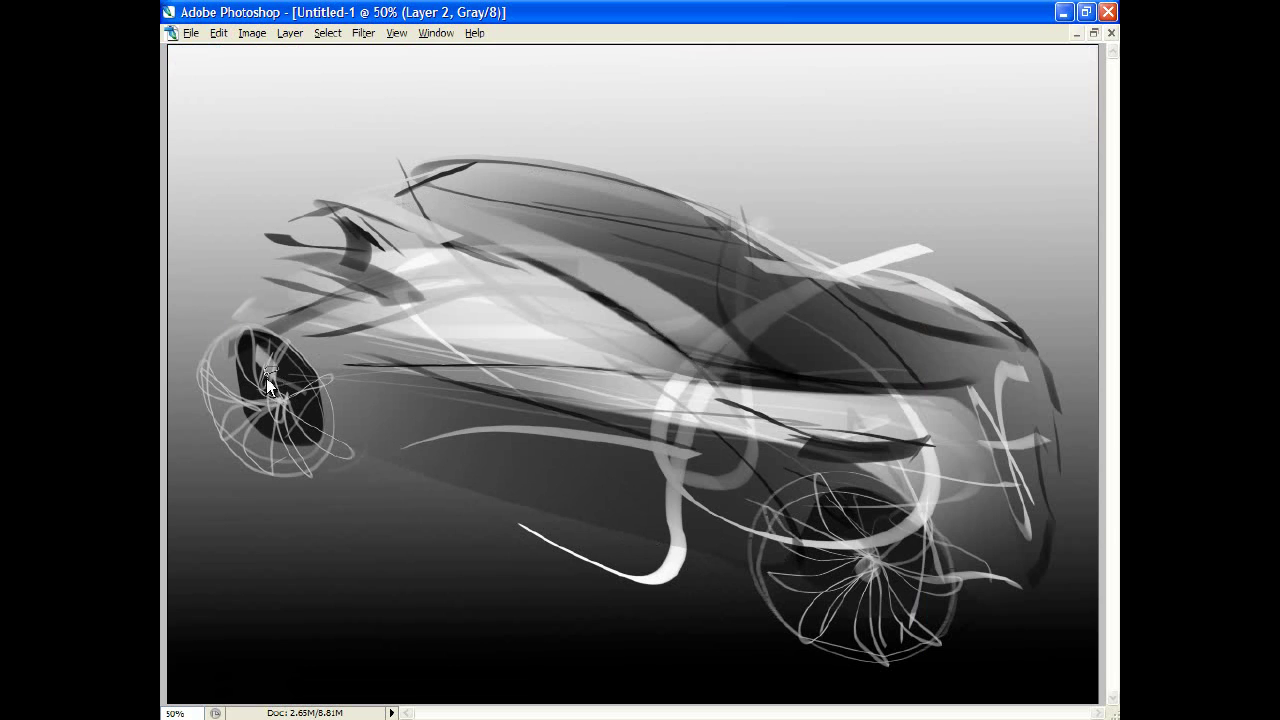
{"action": "key", "text": "Tab"}
{"action": "key", "text": "Tab"}
- Lasso the side body panel and brush it brighter, comparing before and after with undo
{"action": "left_click_drag", "start_coordinate": [365, 352], "coordinate": [560, 422]}
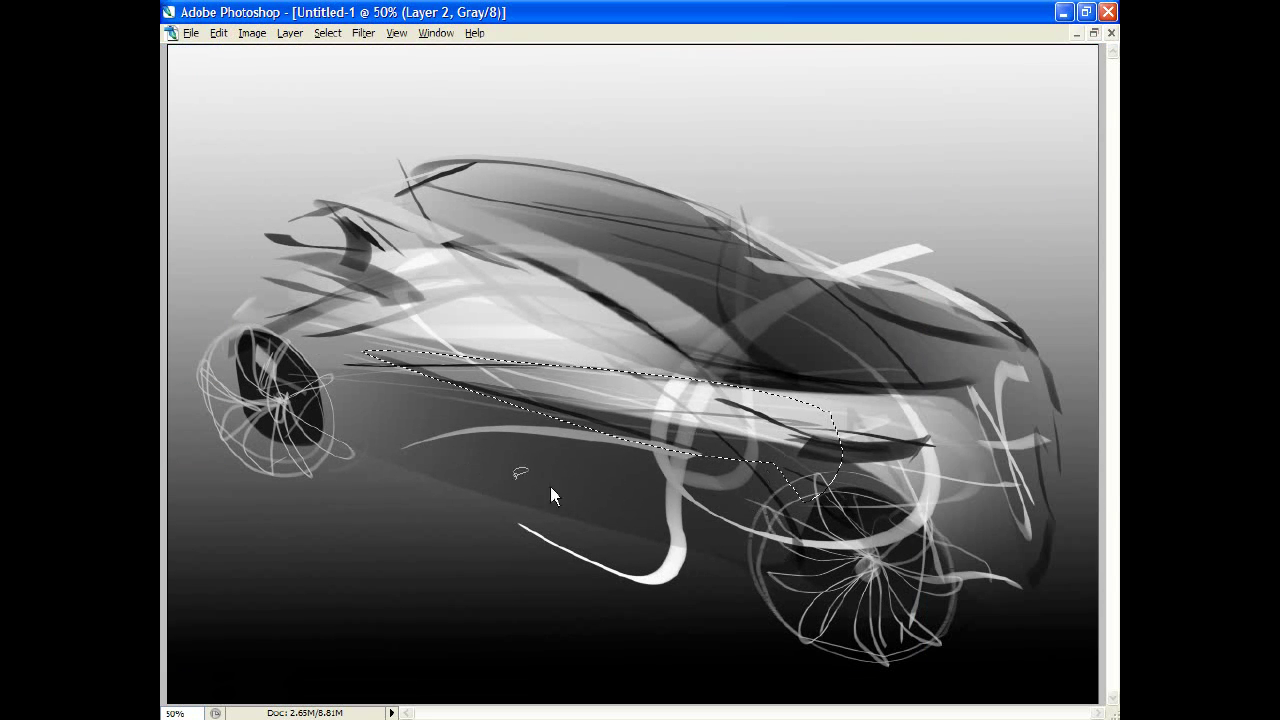
{"action": "key", "text": "Tab"}
{"action": "key", "text": "b"}
{"action": "key", "text": "Tab"}
{"action": "left_click_drag", "start_coordinate": [371, 369], "coordinate": [1008, 603]}
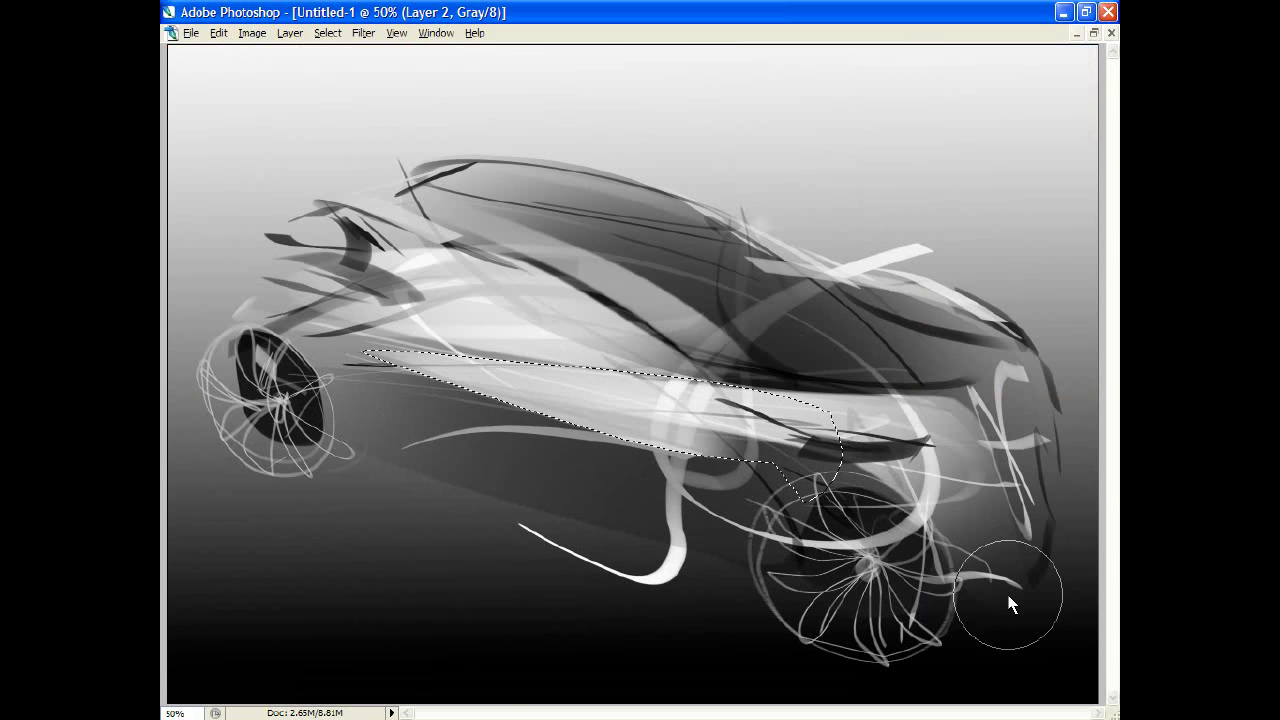
{"action": "key", "text": "ctrl+z"}
{"action": "key", "text": "ctrl+z"}
{"action": "key", "text": "ctrl+z"}
{"action": "key", "text": "ctrl+z"}
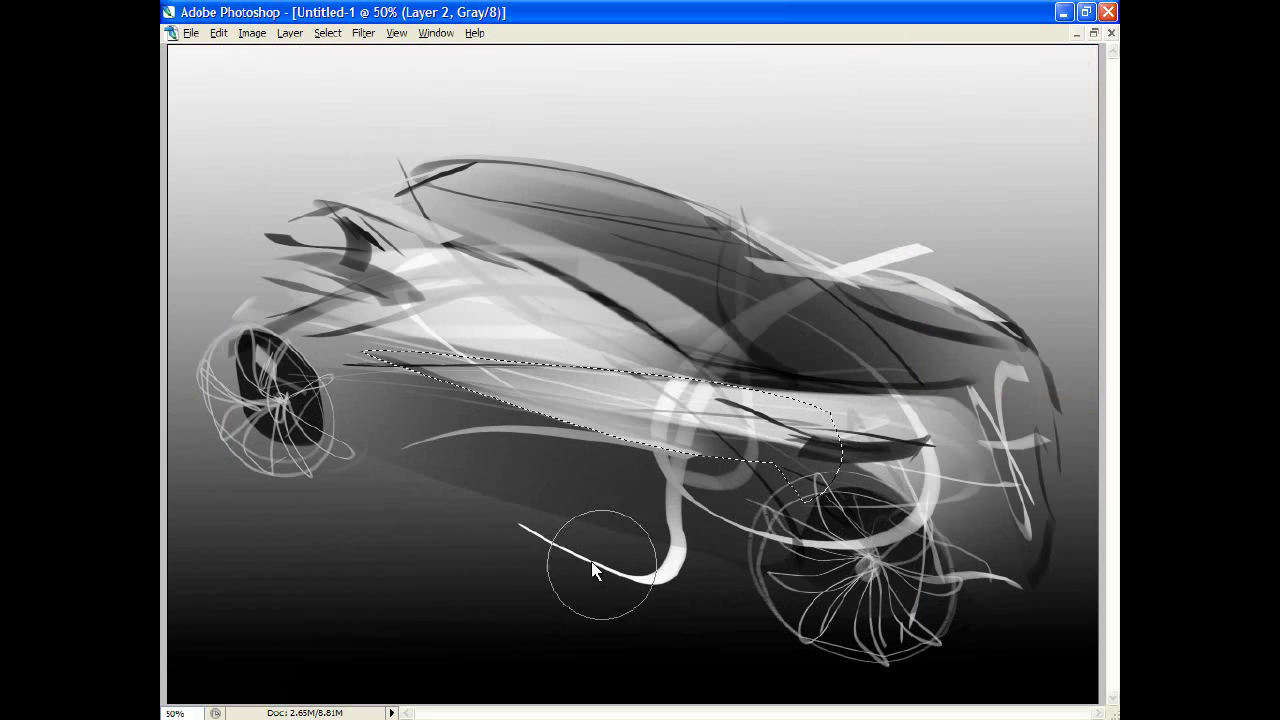
{"action": "key", "text": "Tab"}
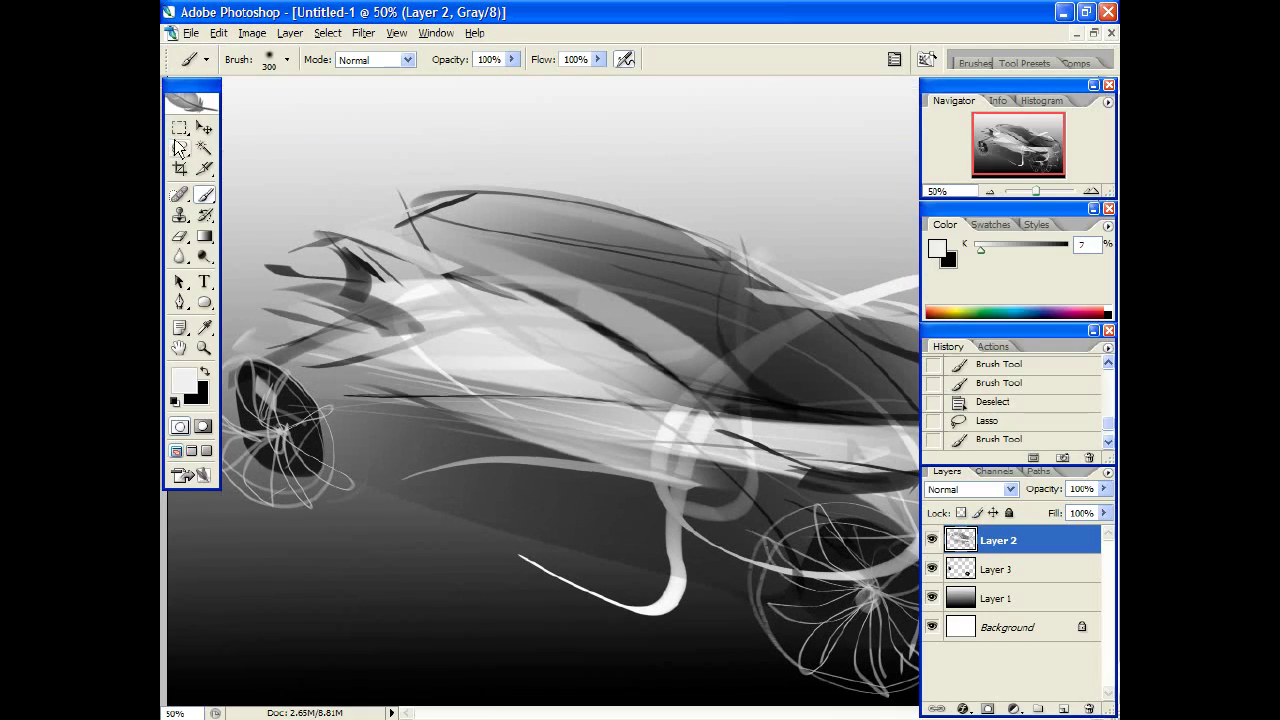
- Lasso a band beneath the car body extending toward the right wheel
{"action": "left_click", "coordinate": [180, 147]}
{"action": "key", "text": "Tab"}
{"action": "left_click_drag", "start_coordinate": [330, 447], "coordinate": [275, 476]}
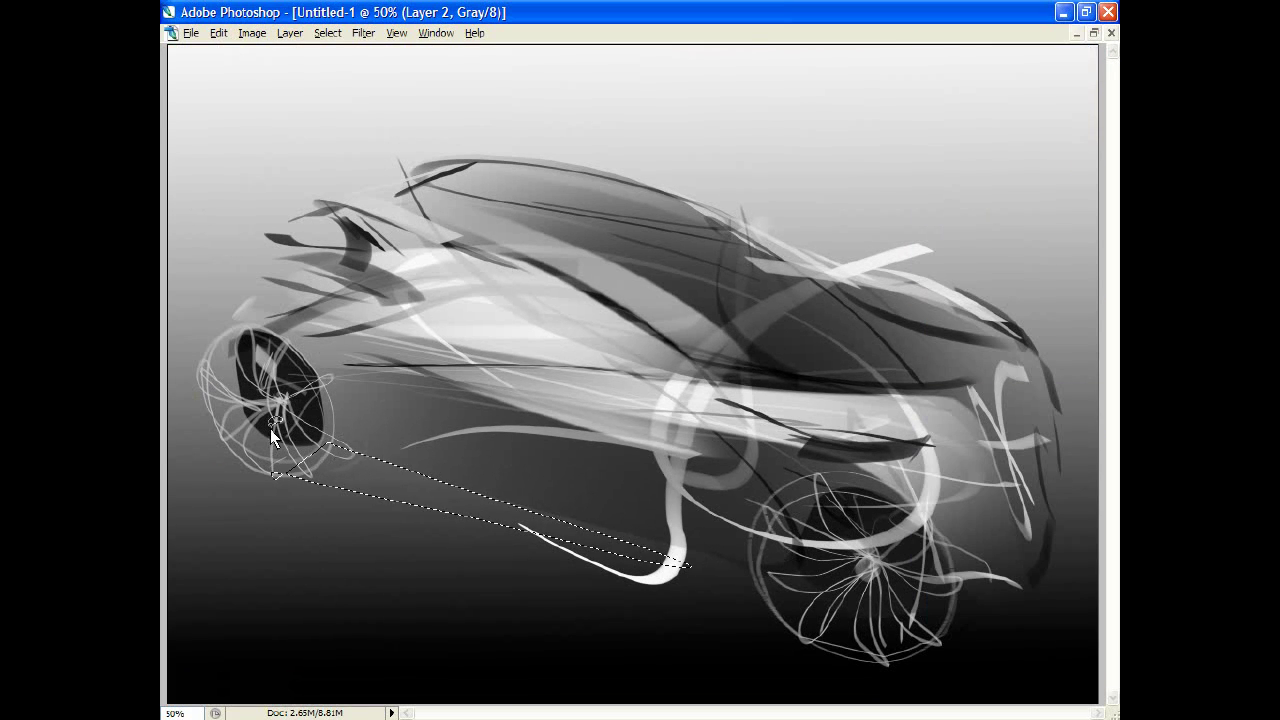
{"action": "left_click_drag", "start_coordinate": [300, 432], "coordinate": [257, 467]}
- Paint a dark ground shadow inside the band under the car, then deselect
{"action": "key", "text": "Tab"}
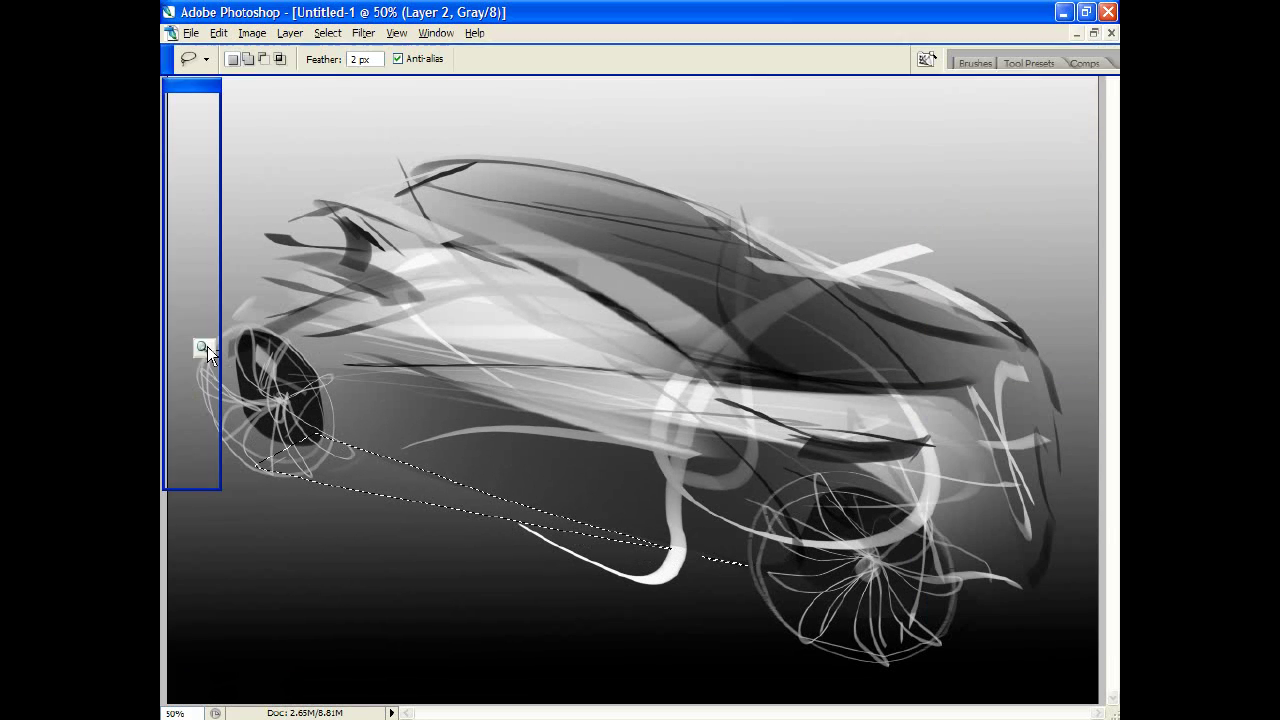
{"action": "left_click", "coordinate": [205, 194]}
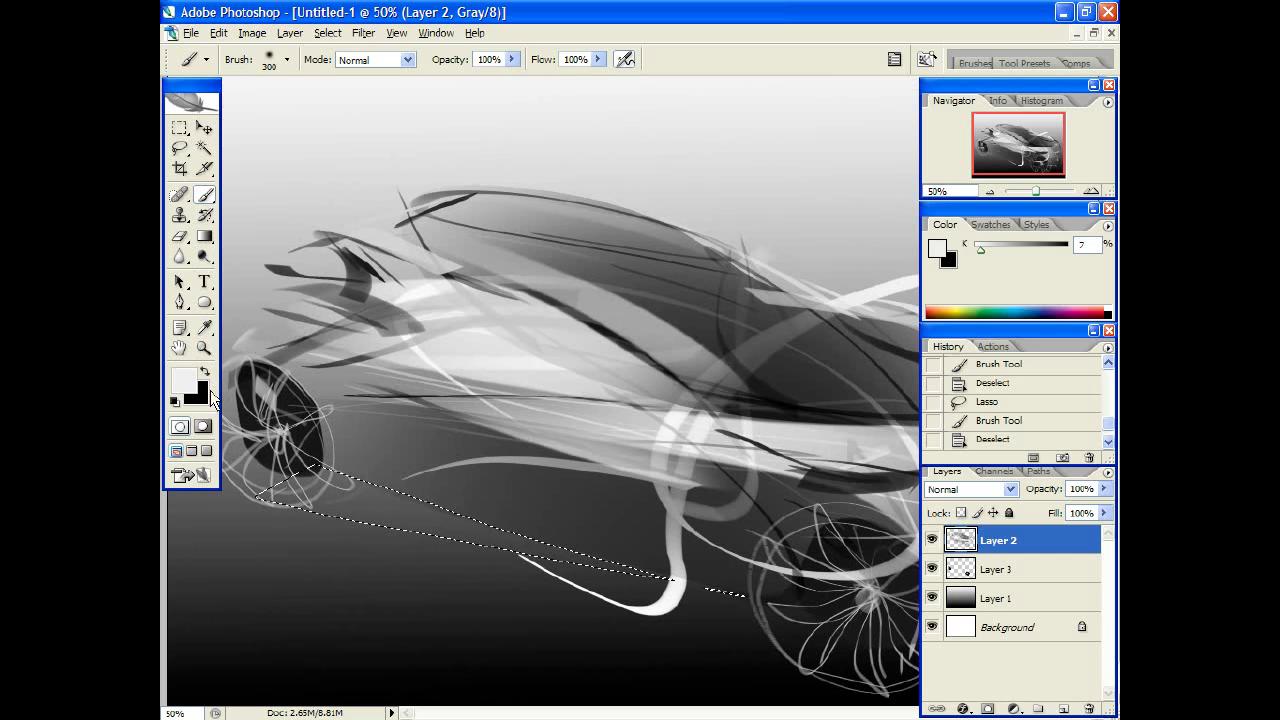
{"action": "key", "text": "Tab"}
{"action": "left_click_drag", "start_coordinate": [283, 502], "coordinate": [1057, 600]}
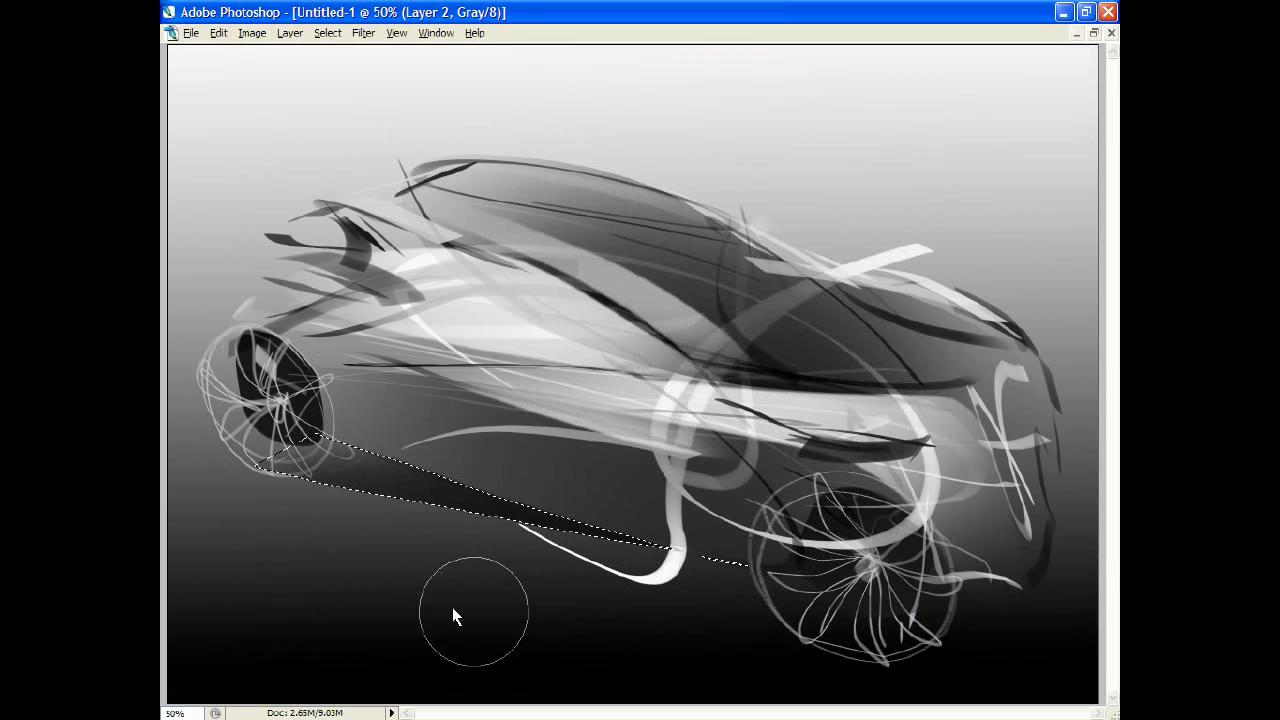
{"action": "key", "text": "ctrl+d"}
{"action": "key", "text": "Tab"}
{"action": "left_click", "coordinate": [182, 145]}
{"action": "key", "text": "Tab"}
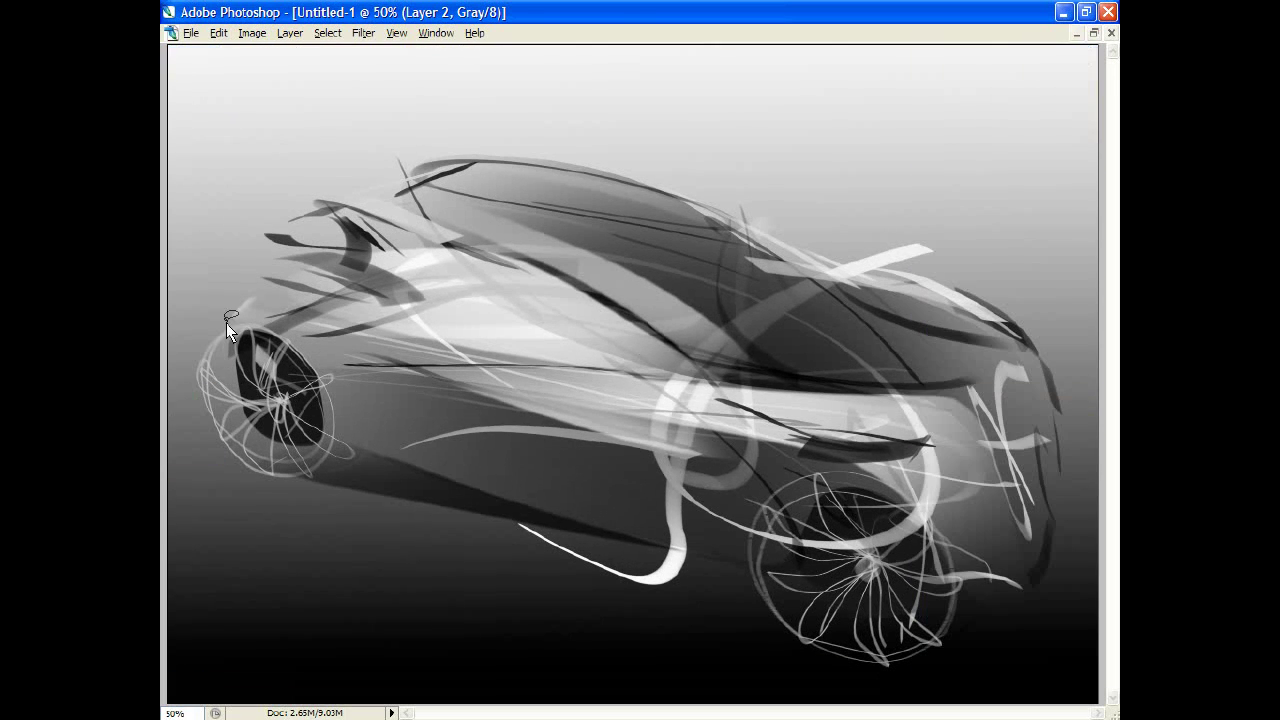
- Choose the soft 175 brush from the brush preset picker
{"action": "key", "text": "Tab"}
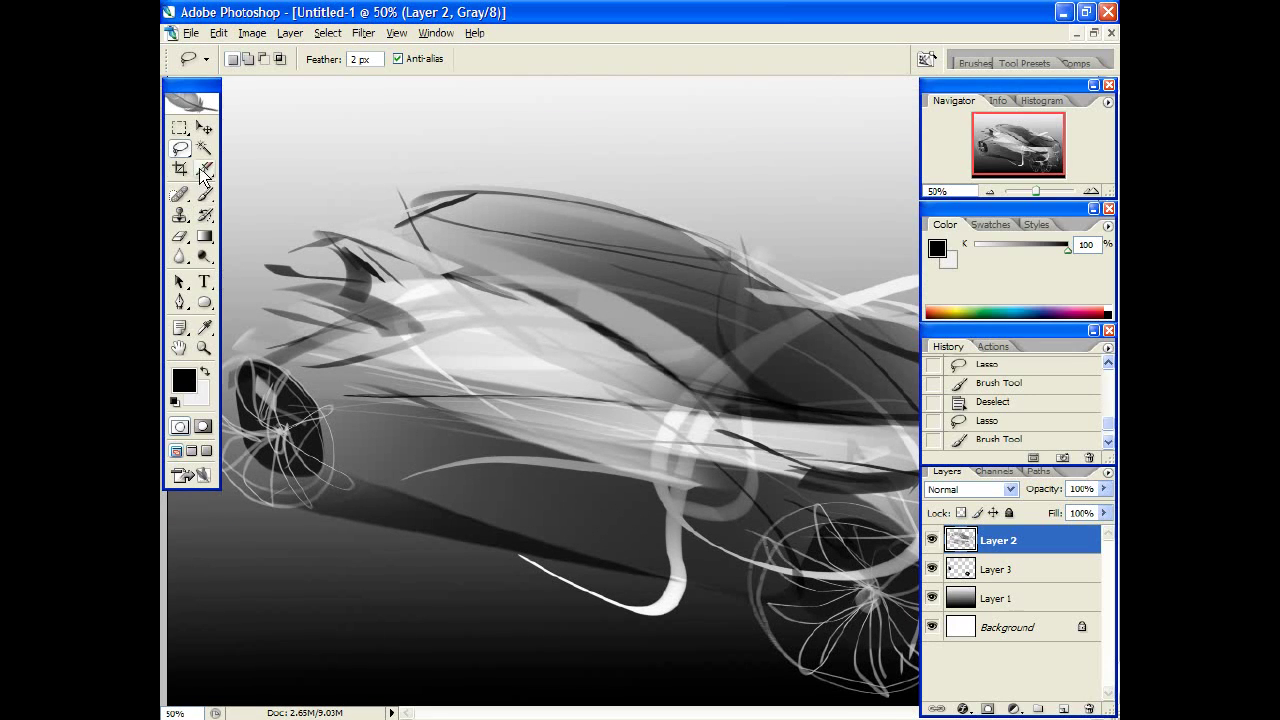
{"action": "left_click", "coordinate": [204, 193]}
{"action": "left_click", "coordinate": [287, 59]}
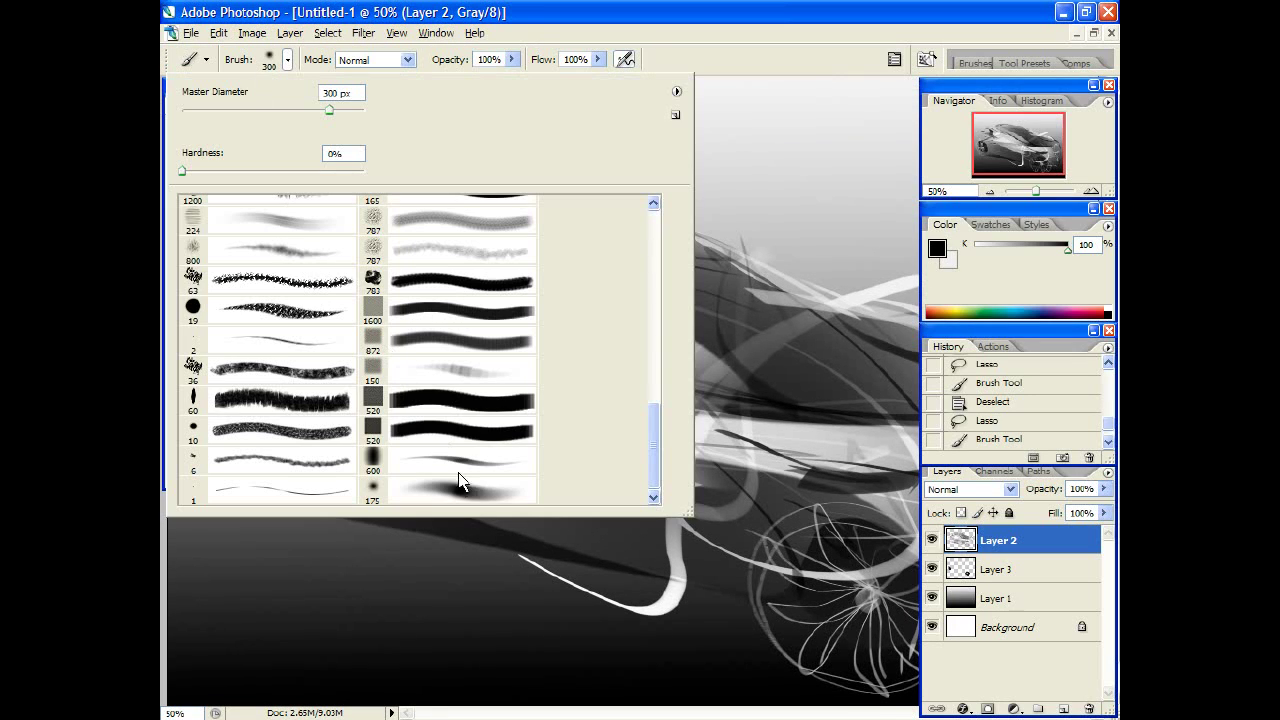
{"action": "left_click", "coordinate": [452, 458]}
{"action": "key", "text": "Tab"}
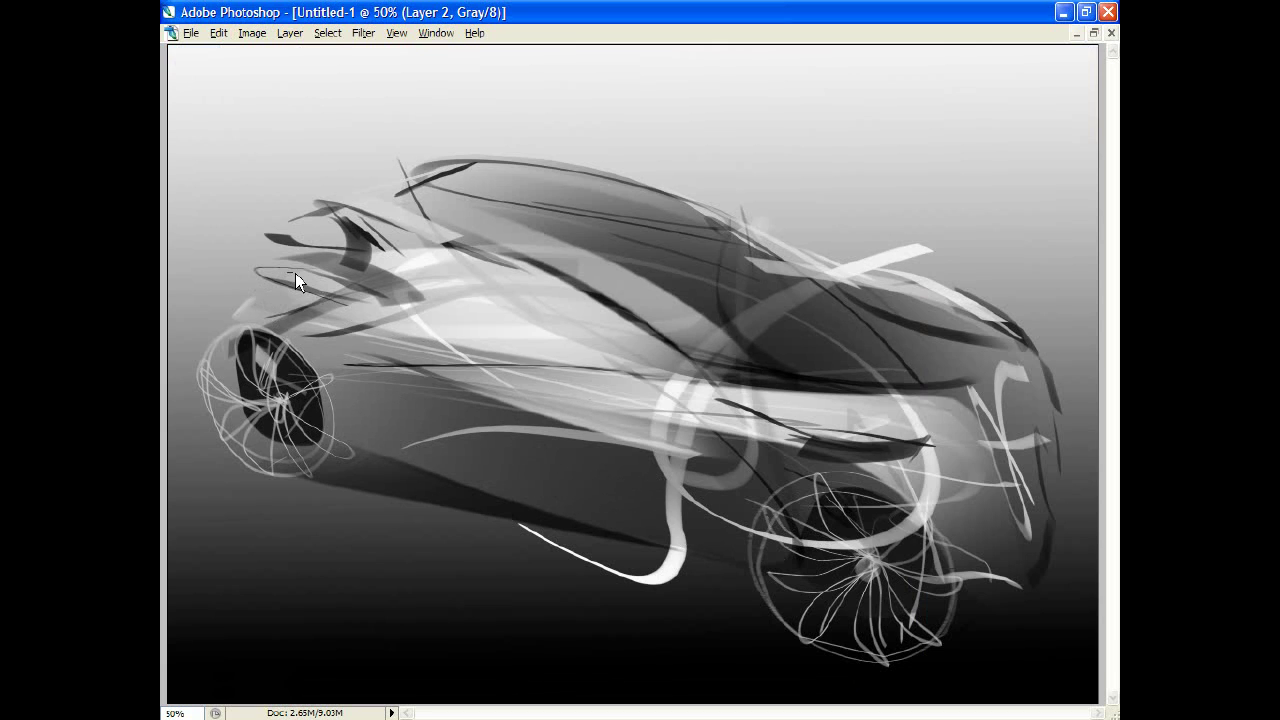
- Paint light and dark strokes along the upper left fender and across the roof
{"action": "left_click_drag", "start_coordinate": [378, 287], "coordinate": [284, 274]}
{"action": "left_click_drag", "start_coordinate": [424, 188], "coordinate": [356, 212]}
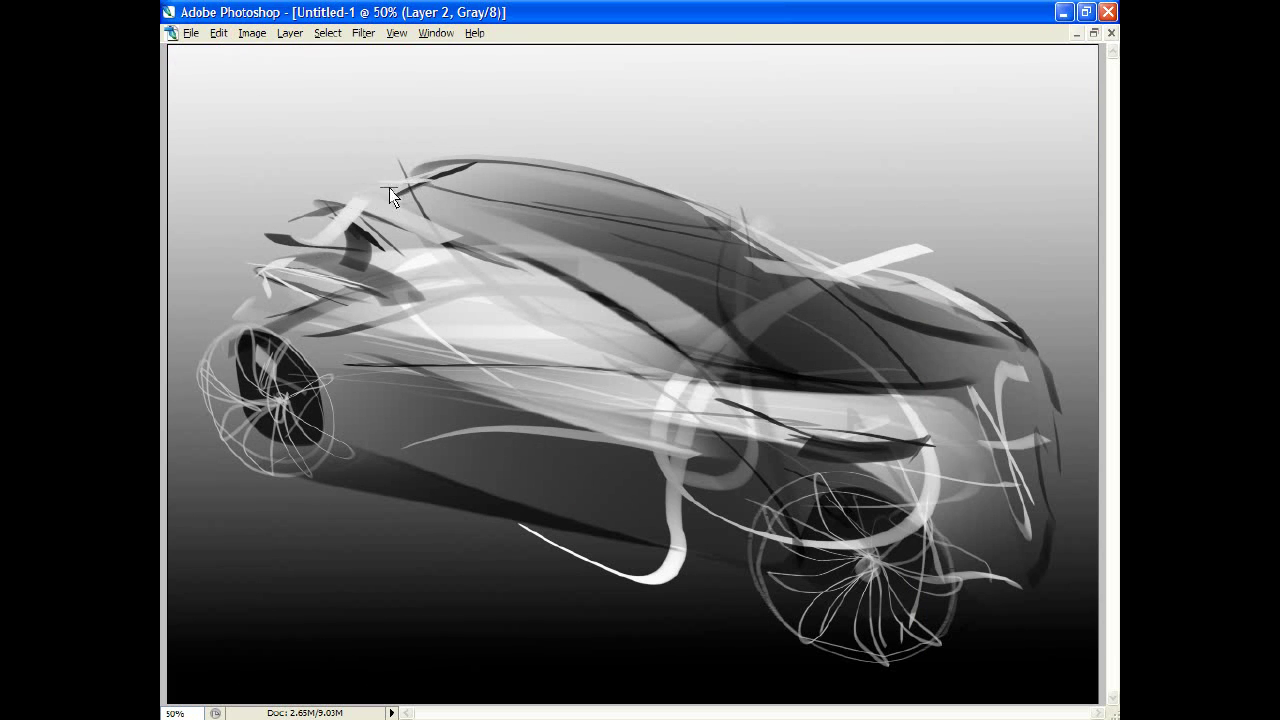
{"action": "mouse_move", "coordinate": [430, 178]}
{"action": "left_mouse_down"}
{"action": "mouse_move", "coordinate": [546, 194]}
{"action": "mouse_move", "coordinate": [654, 250]}
{"action": "left_mouse_up"}
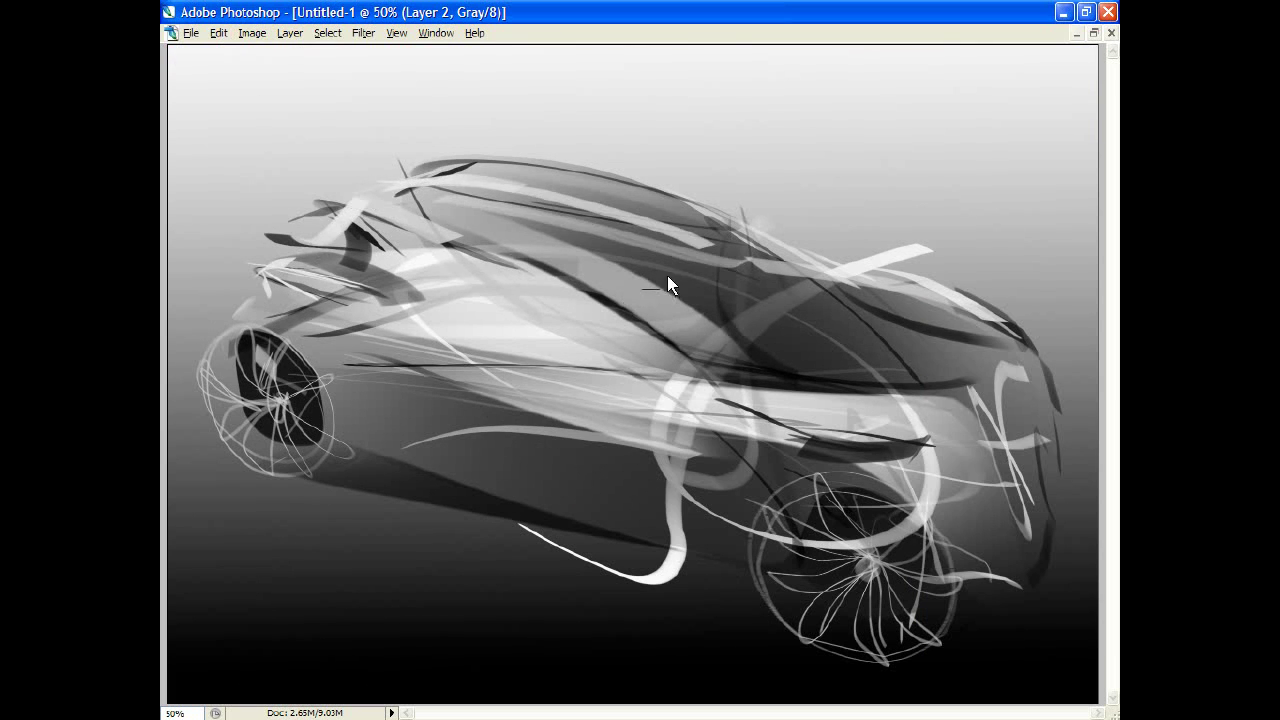
{"action": "left_click_drag", "start_coordinate": [750, 262], "coordinate": [540, 214]}
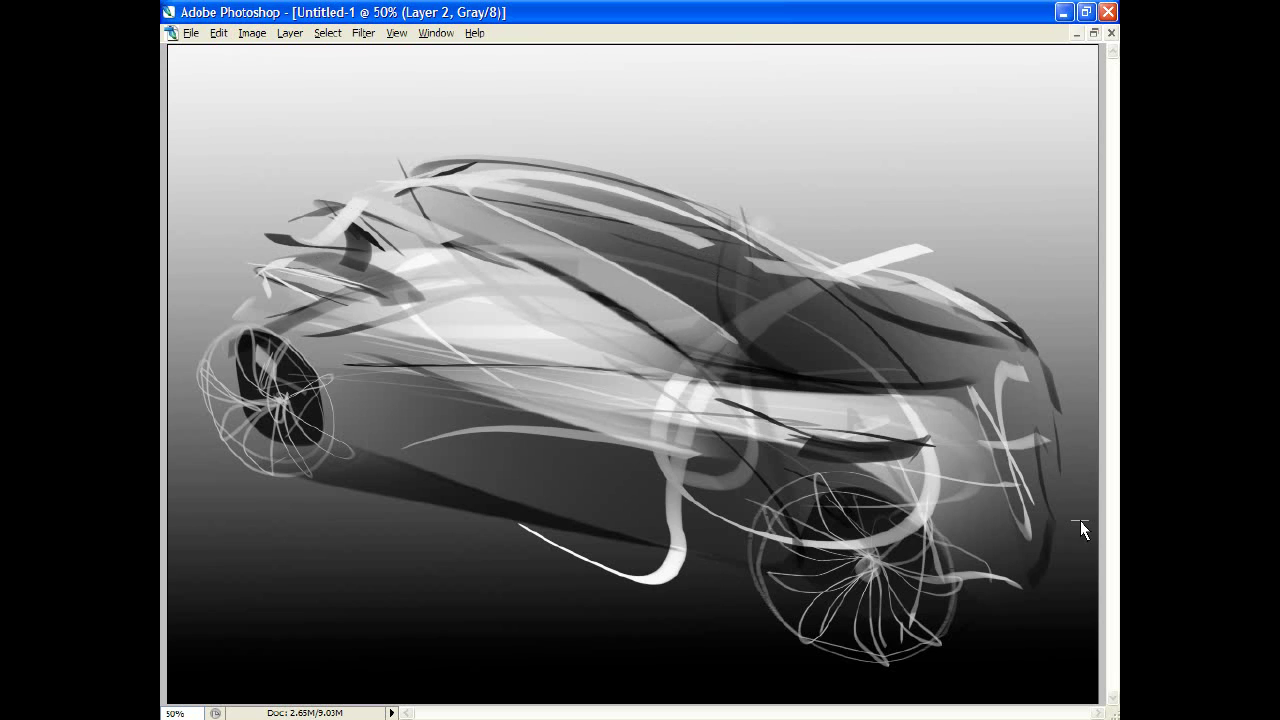
{"action": "left_click_drag", "start_coordinate": [712, 314], "coordinate": [556, 232]}
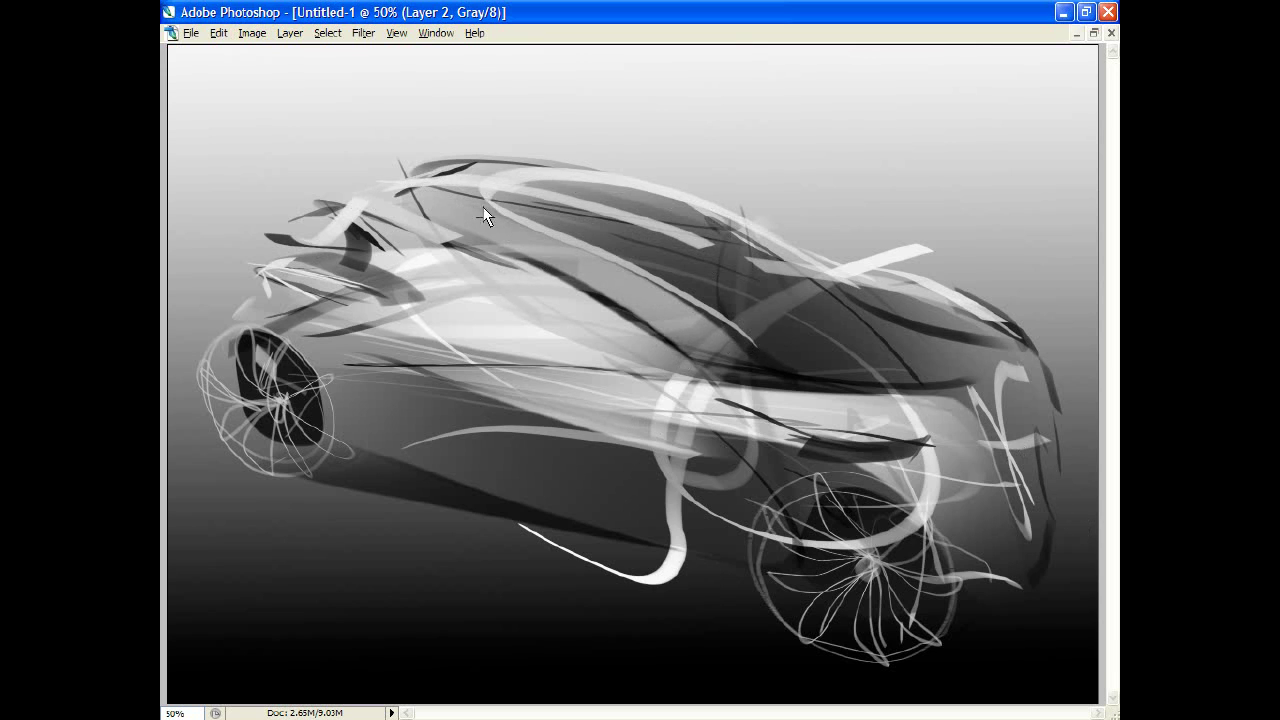
- Replace an undone white oval with a dark filled oval on top of the roof
{"action": "left_click_drag", "start_coordinate": [485, 215], "coordinate": [475, 185]}
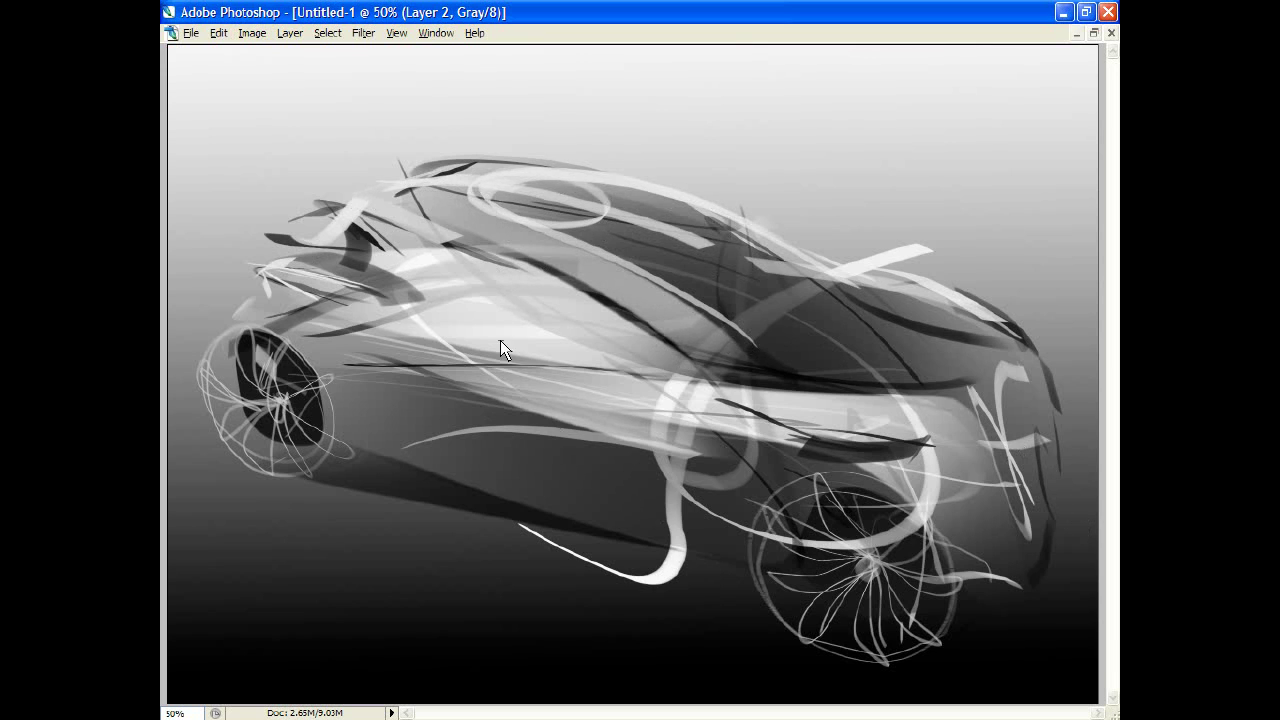
{"action": "key", "text": "ctrl+z"}
{"action": "left_click_drag", "start_coordinate": [623, 200], "coordinate": [622, 186]}
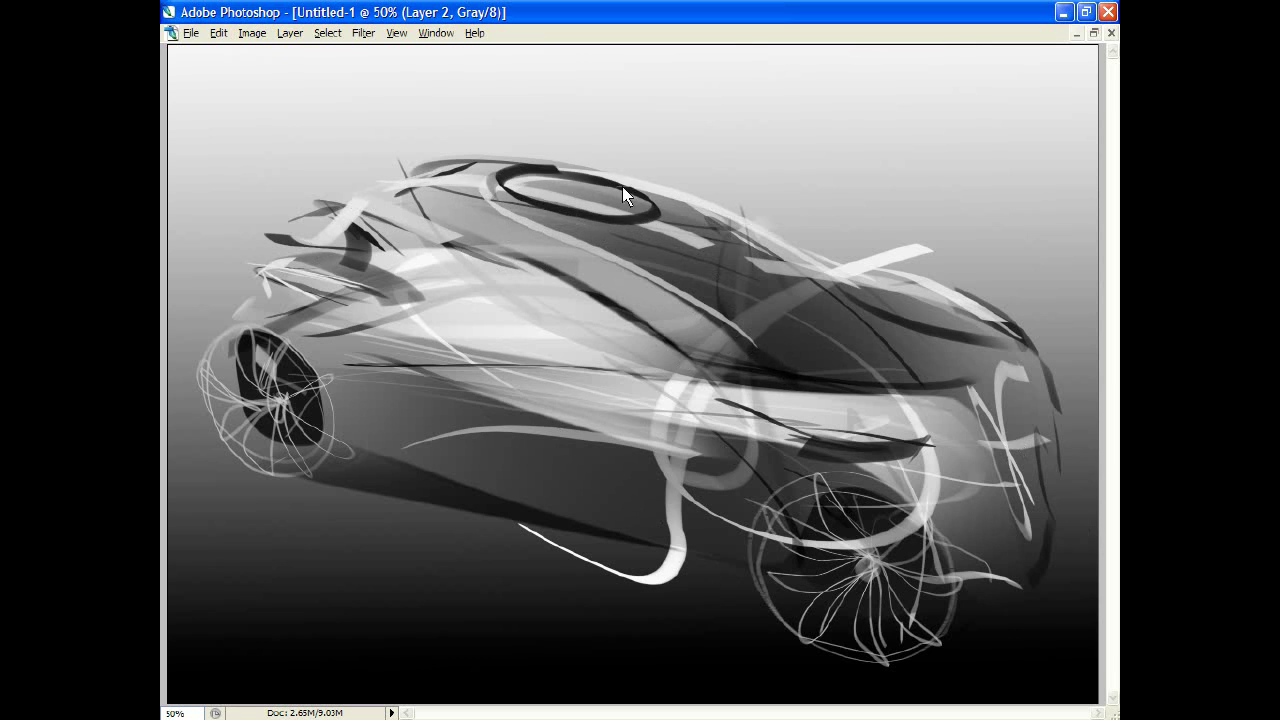
{"action": "mouse_move", "coordinate": [546, 197]}
{"action": "left_mouse_down"}
{"action": "mouse_move", "coordinate": [531, 191]}
{"action": "mouse_move", "coordinate": [566, 200]}
{"action": "mouse_move", "coordinate": [549, 190]}
{"action": "left_mouse_up"}
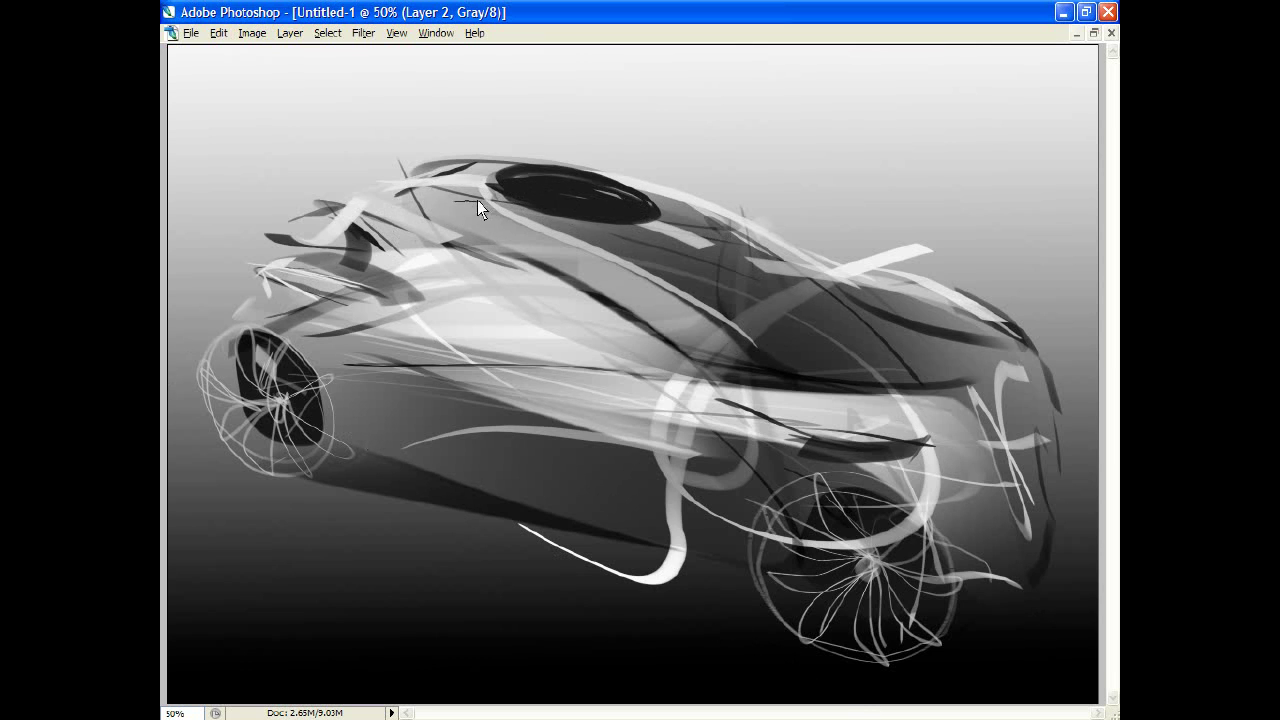
- Lasso the front edge of the roof
{"action": "key", "text": "Tab"}
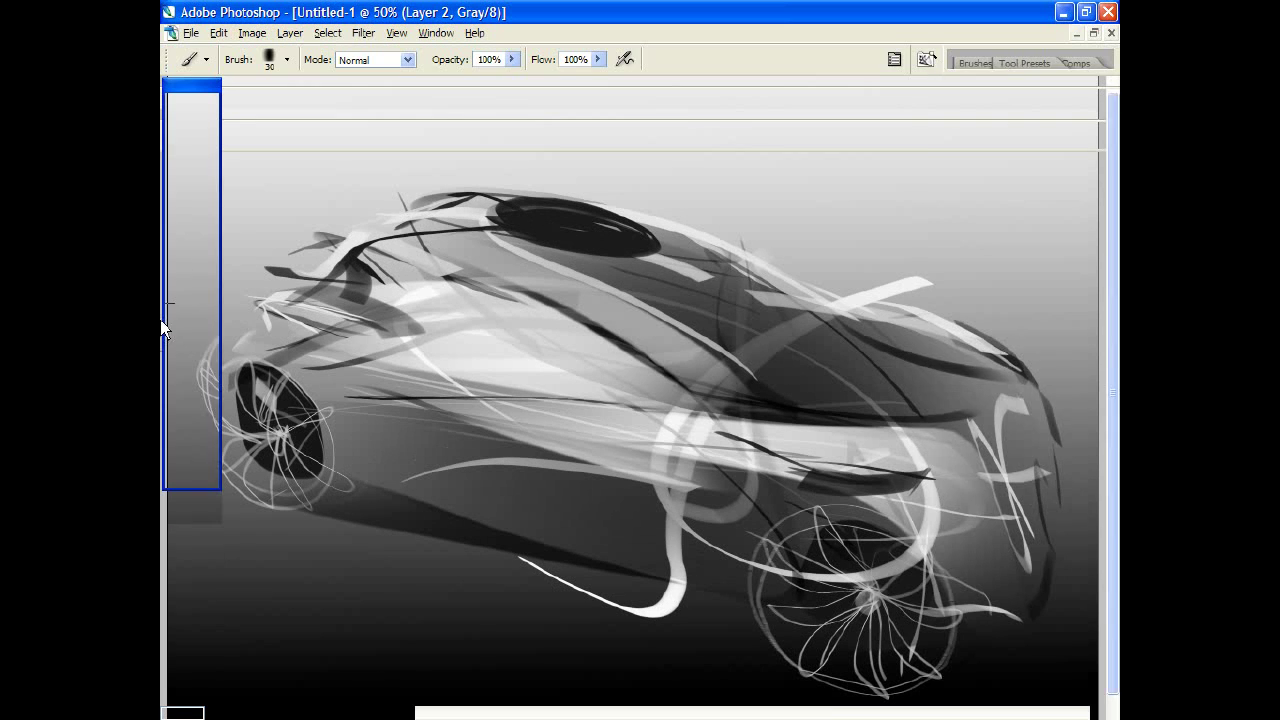
{"action": "left_click", "coordinate": [181, 149]}
{"action": "key", "text": "Tab"}
{"action": "left_click_drag", "start_coordinate": [322, 242], "coordinate": [345, 218]}
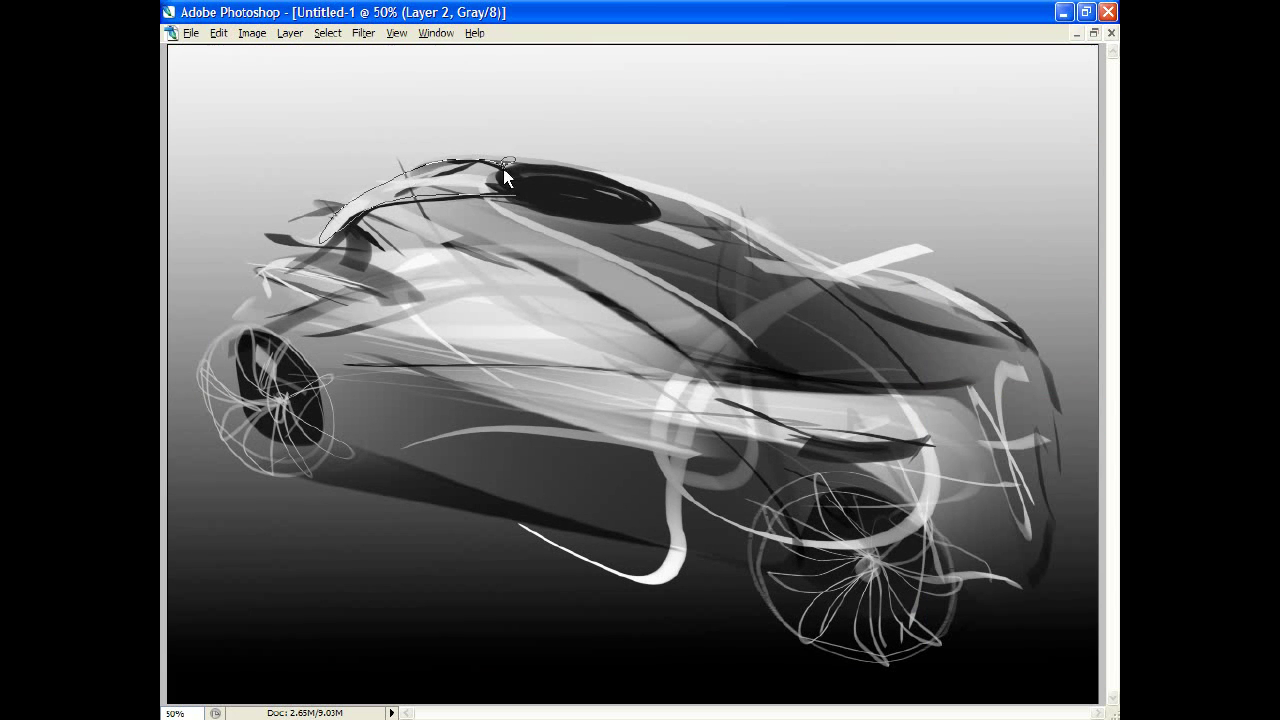
- Darken the roof-edge selection with the soft 175 brush, then deselect
{"action": "key", "text": "Tab"}
{"action": "key", "text": "b"}
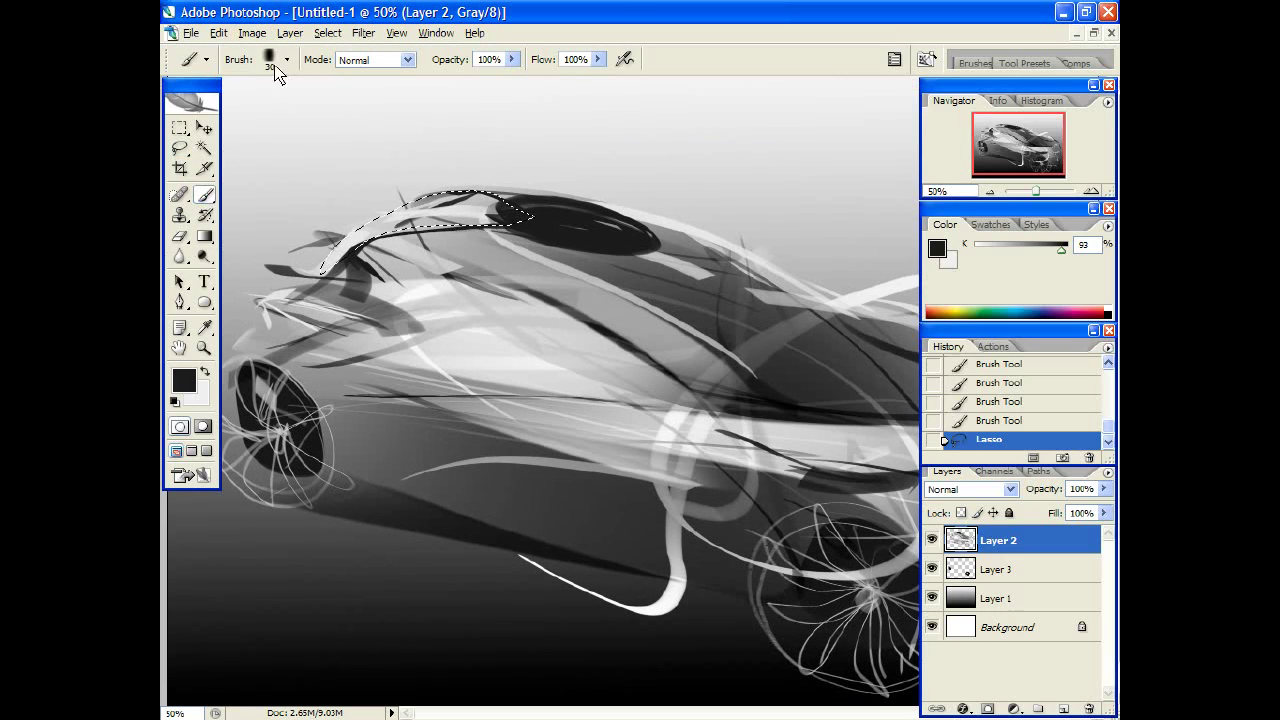
{"action": "left_click", "coordinate": [285, 60]}
{"action": "left_click", "coordinate": [435, 485]}
{"action": "left_click", "coordinate": [700, 334]}
{"action": "left_click_drag", "start_coordinate": [370, 270], "coordinate": [450, 225]}
{"action": "left_click_drag", "start_coordinate": [325, 265], "coordinate": [500, 190]}
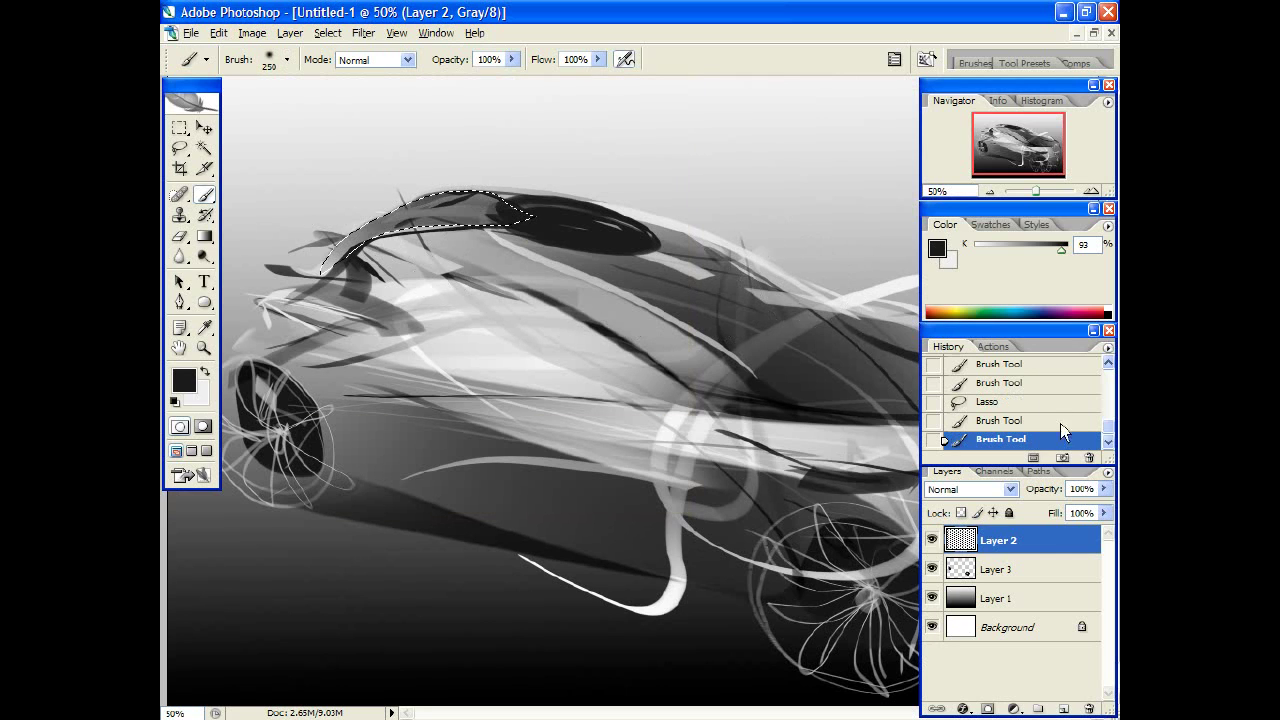
{"action": "key", "text": "ctrl+d"}
- Lasso a strip along the hood plus a strip along the lower side panel
{"action": "left_click", "coordinate": [181, 149]}
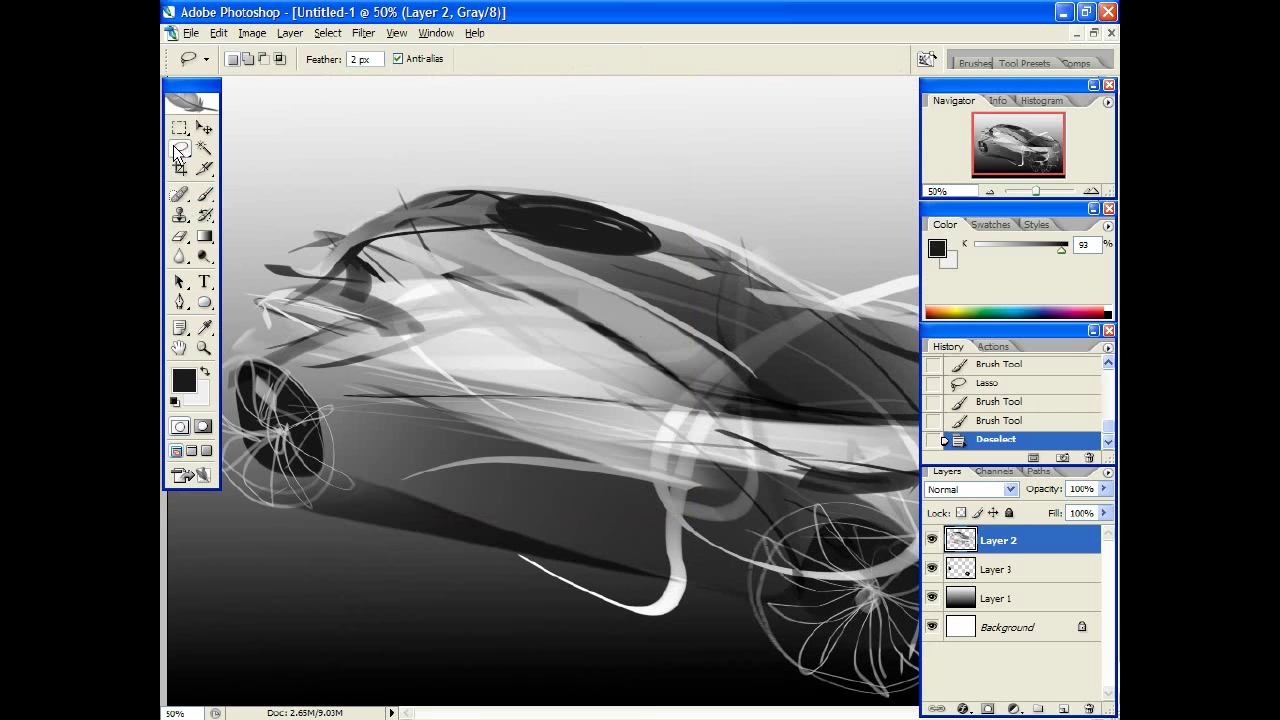
{"action": "key", "text": "Tab"}
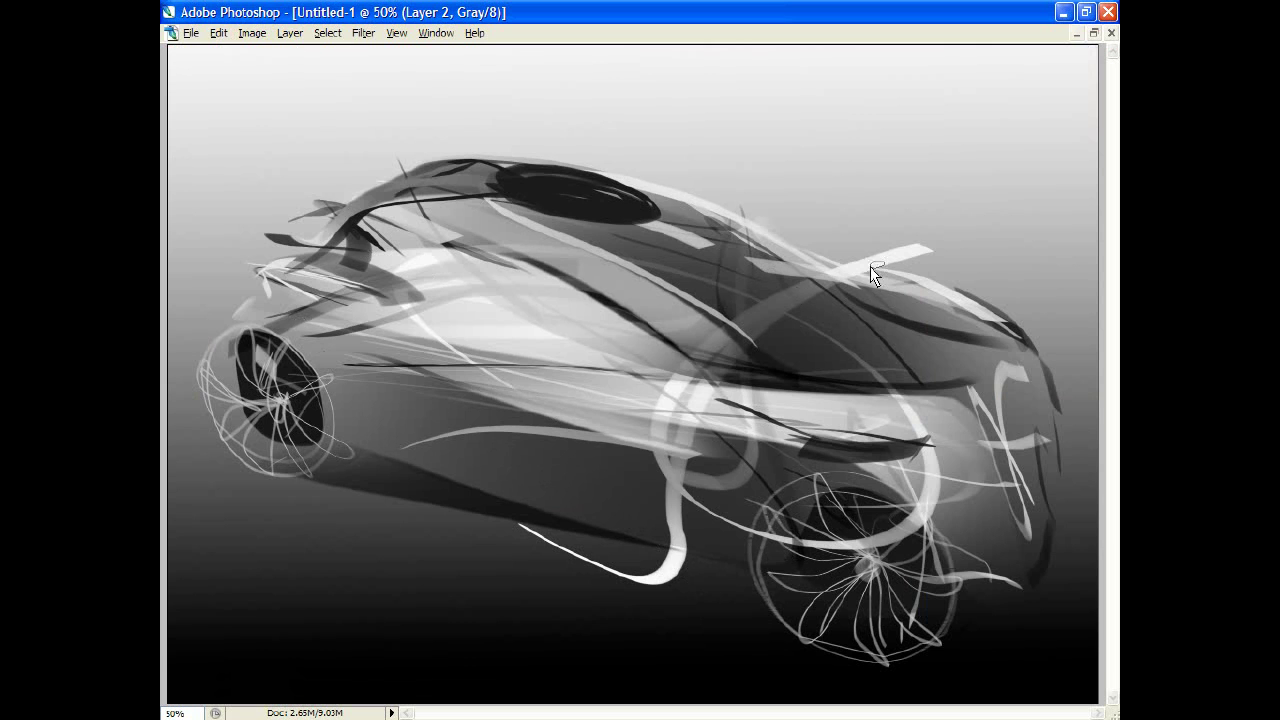
{"action": "mouse_move", "coordinate": [826, 268]}
{"action": "left_mouse_down"}
{"action": "mouse_move", "coordinate": [922, 295]}
{"action": "mouse_move", "coordinate": [850, 275]}
{"action": "left_mouse_up"}
{"action": "mouse_move", "coordinate": [706, 388]}
{"action": "left_mouse_down"}
{"action": "mouse_move", "coordinate": [813, 425]}
{"action": "mouse_move", "coordinate": [945, 425]}
{"action": "left_mouse_up"}
- Switch to the Brush for the strips, hide the selection edges, and zoom out
{"action": "key", "text": "Tab"}
{"action": "key", "text": "b"}
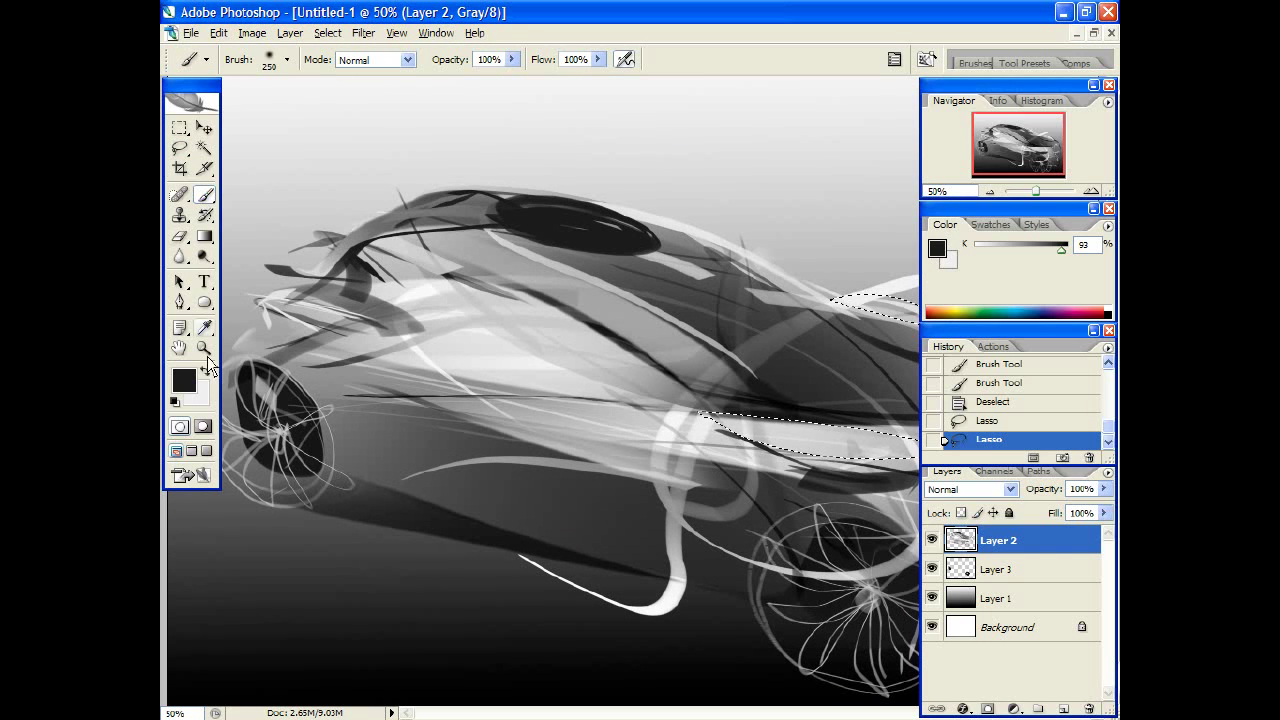
{"action": "key", "text": "Tab"}
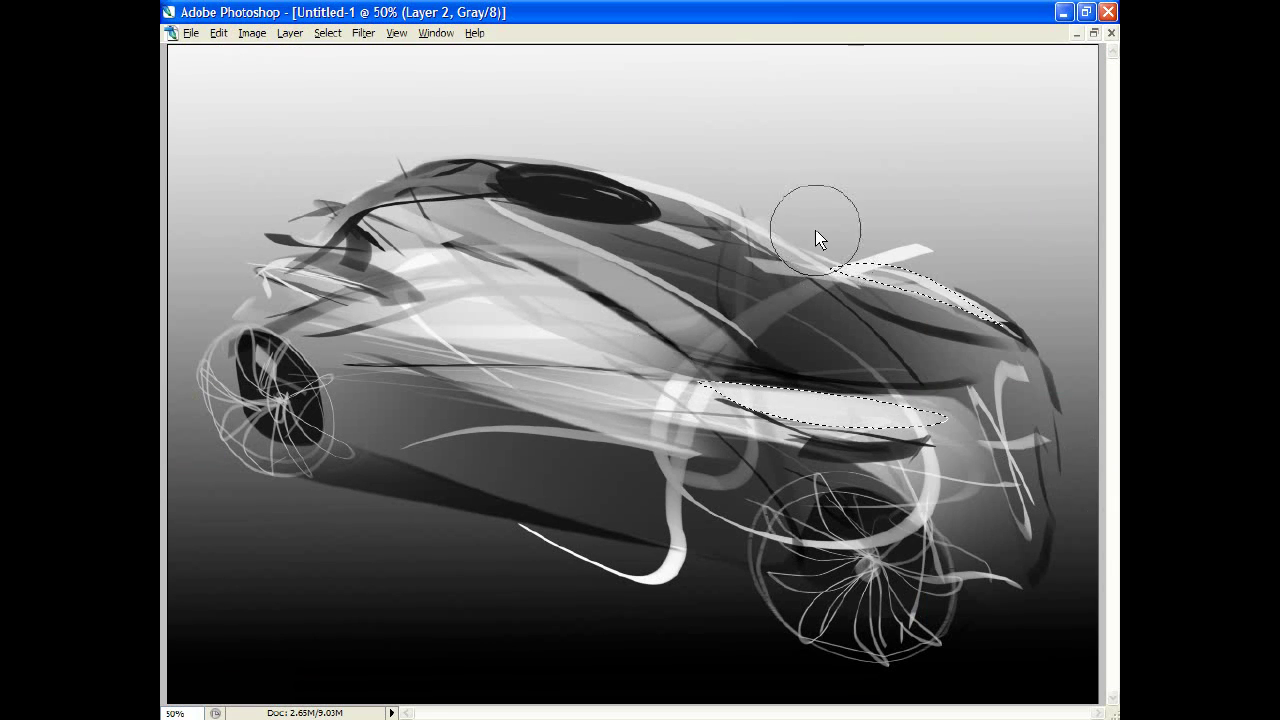
{"action": "key", "text": "ctrl+h"}
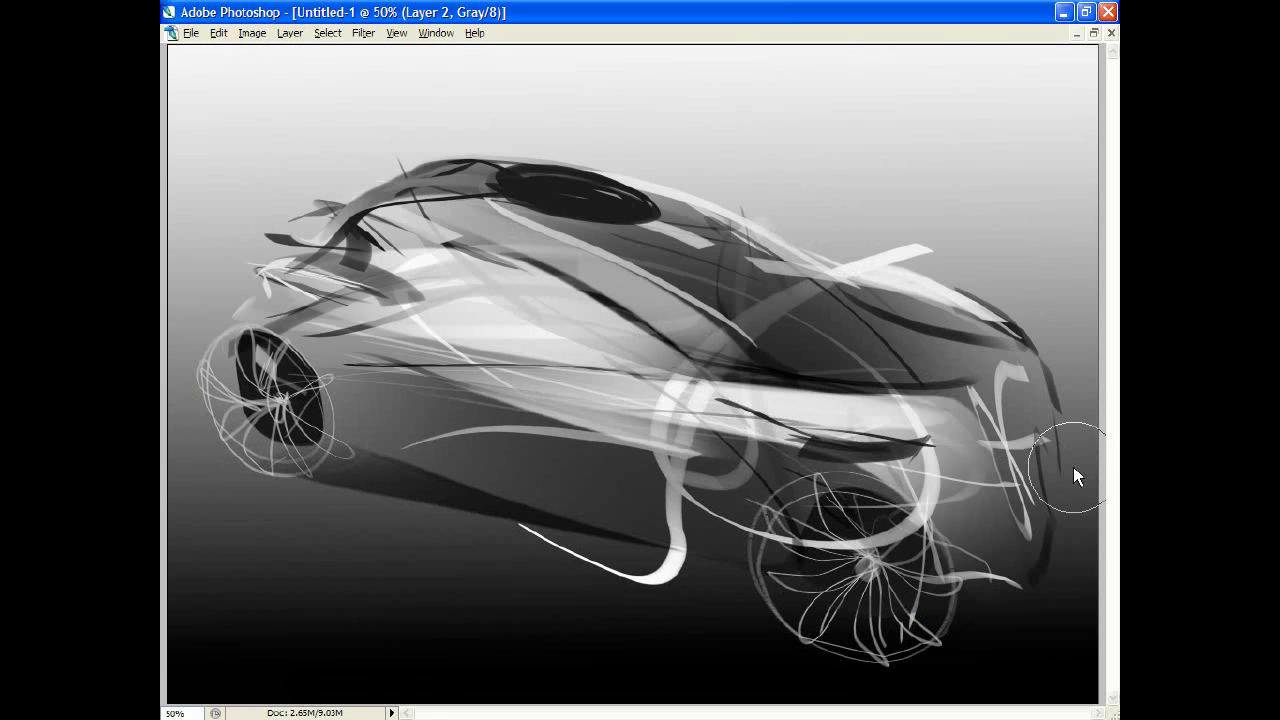
{"action": "key", "text": "ctrl+minus"}
{"action": "key", "text": "ctrl+minus"}
{"action": "key", "text": "ctrl+minus"}
{"action": "key", "text": "ctrl+minus"}
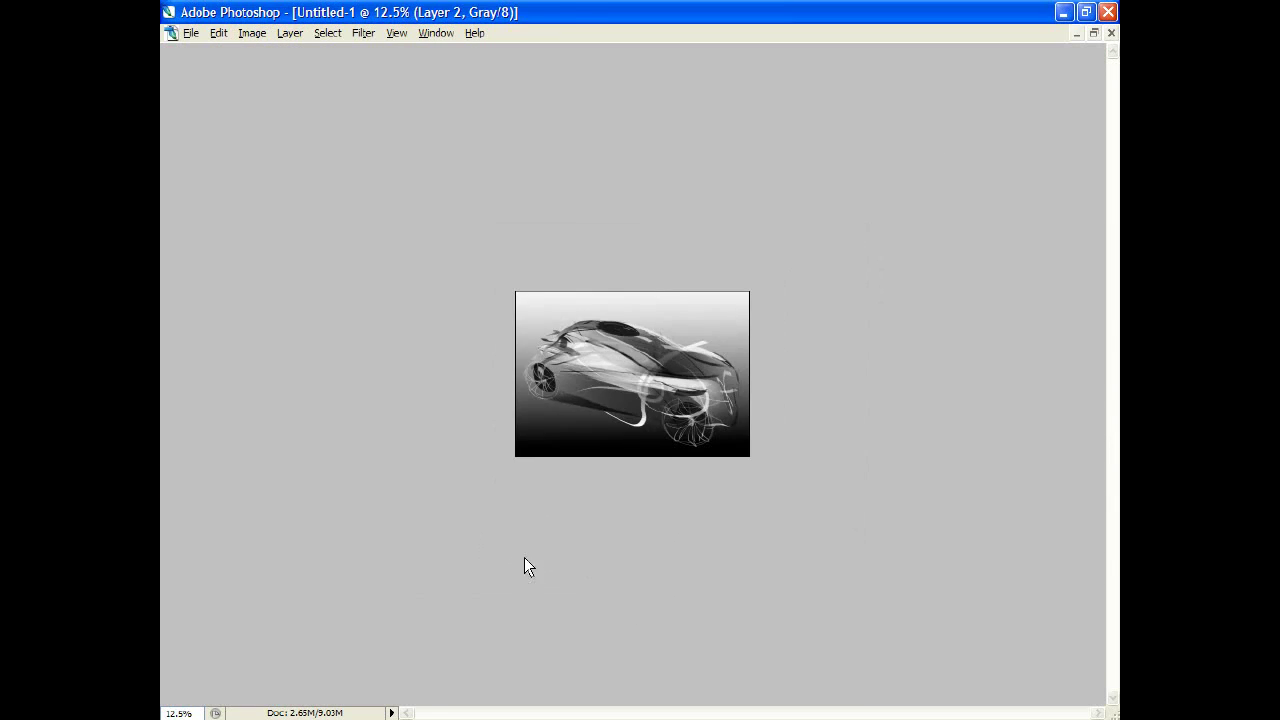
- Zoom the view of the car sketch to 50%
{"action": "key", "text": "ctrl+plus"}
{"action": "key", "text": "ctrl+plus"}
{"action": "key", "text": "ctrl+plus"}
{"action": "key", "text": "Tab"}
{"action": "key", "text": "ctrl+plus"}
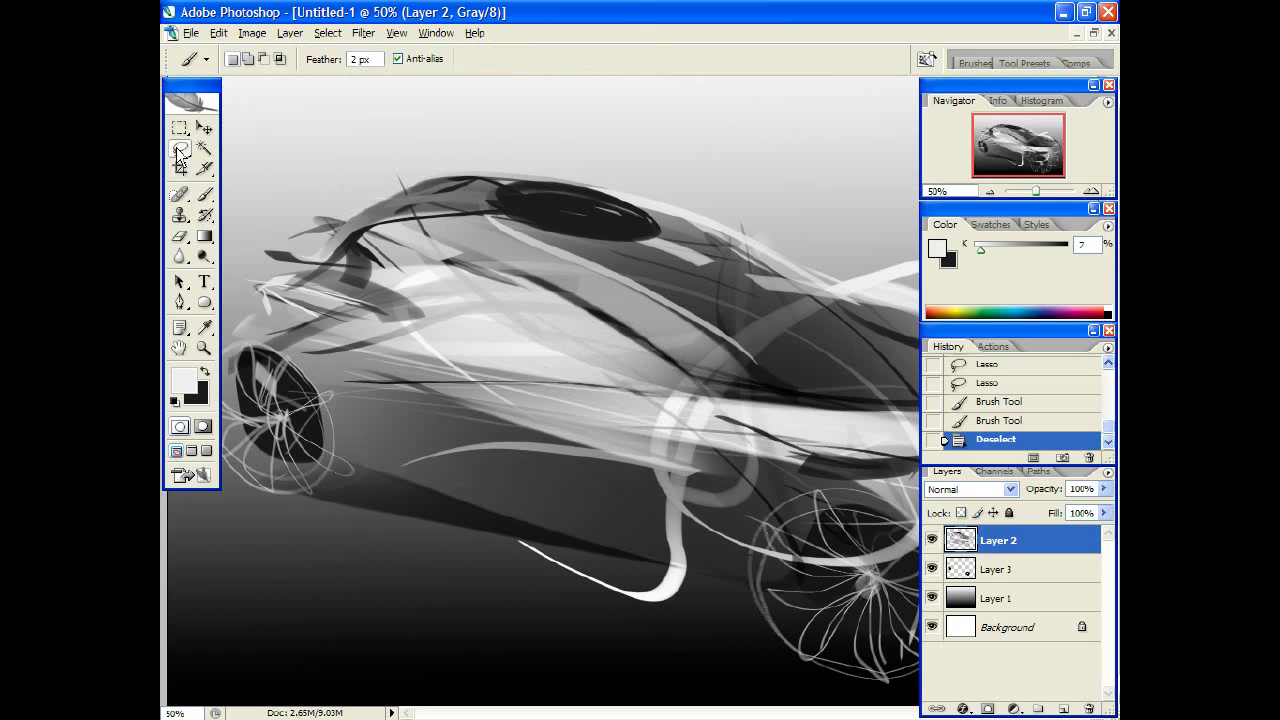
{"action": "key", "text": "Tab"}
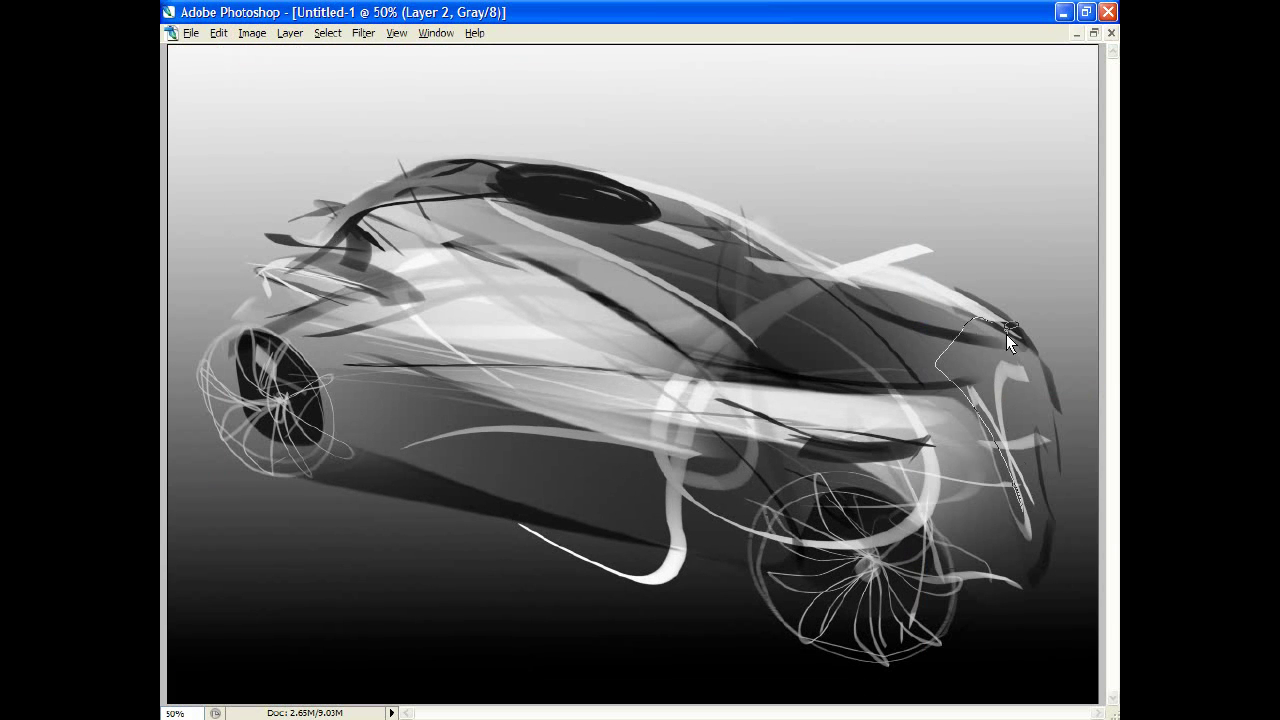
- Lasso the car's right front edge, paint dark shading inside it, then deselect
{"action": "left_click_drag", "start_coordinate": [1038, 522], "coordinate": [940, 340]}
{"action": "key", "text": "Tab"}
{"action": "left_click", "coordinate": [647, 297]}
{"action": "key", "text": "b"}
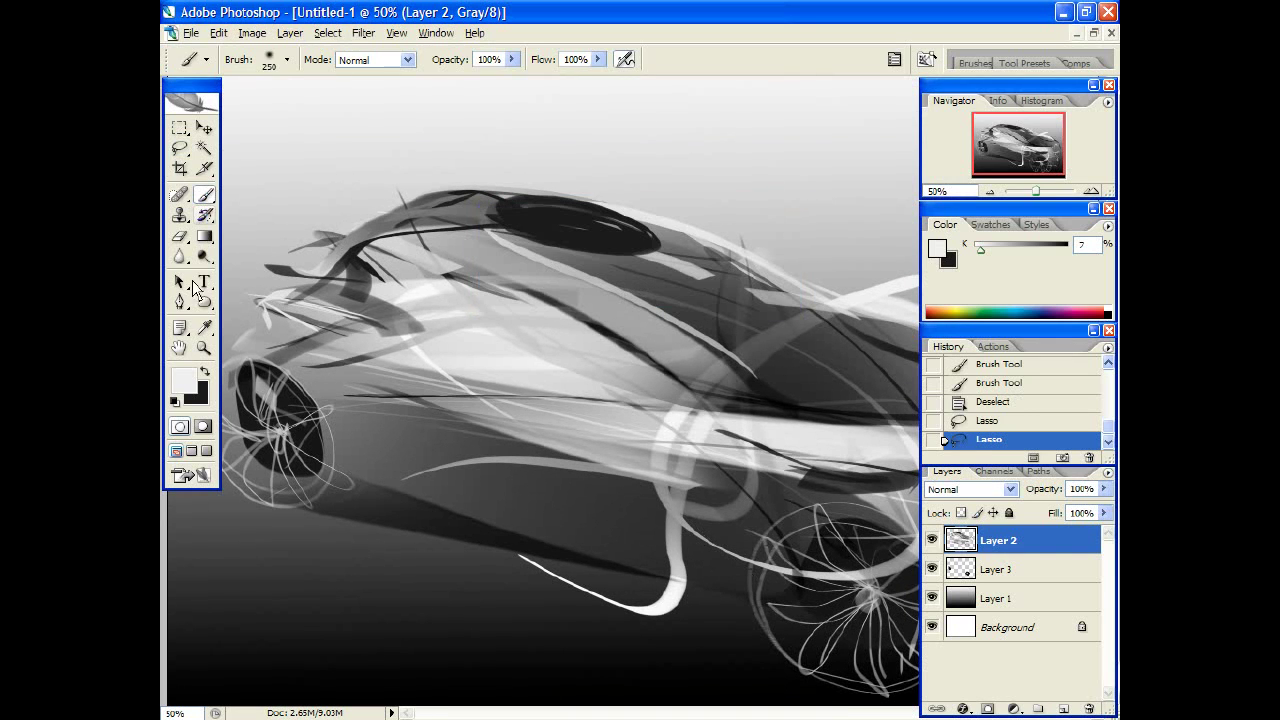
{"action": "key", "text": "Tab"}
{"action": "left_click_drag", "start_coordinate": [983, 446], "coordinate": [1030, 470]}
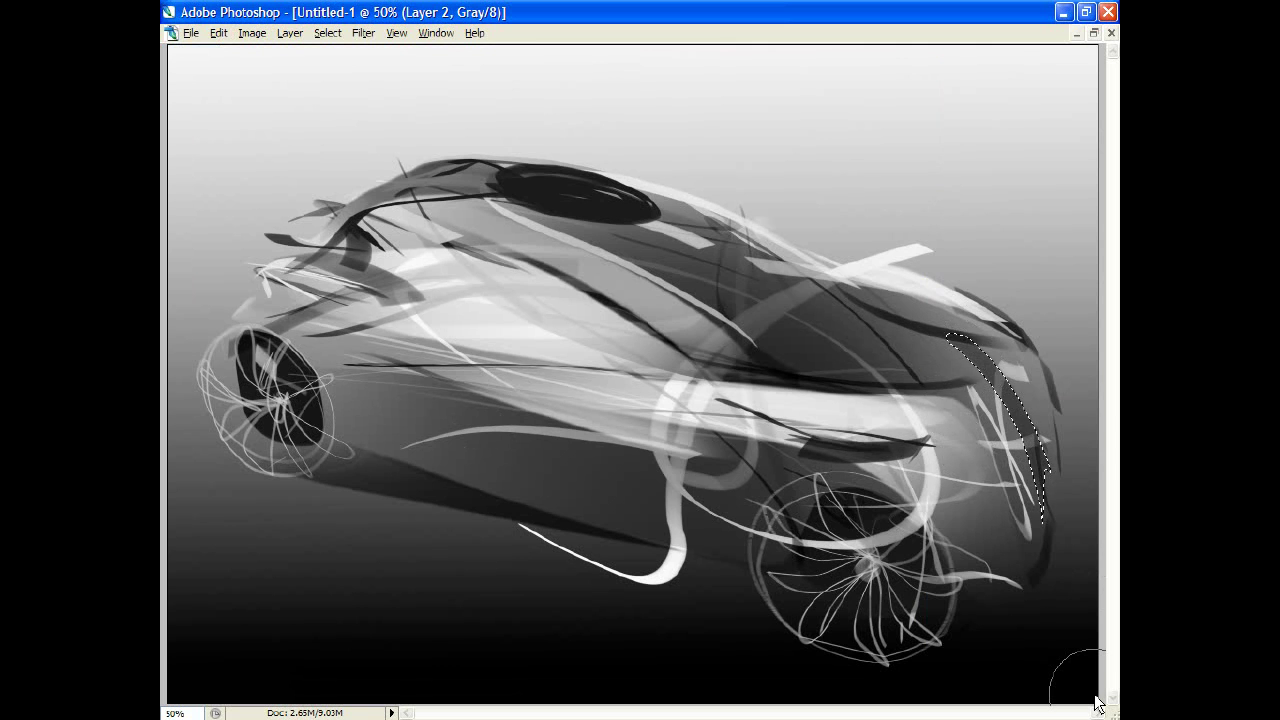
{"action": "left_click_drag", "start_coordinate": [960, 350], "coordinate": [1020, 420]}
{"action": "key", "text": "ctrl+d"}
- Lasso the hood area as a new mask
{"action": "key", "text": "Tab"}
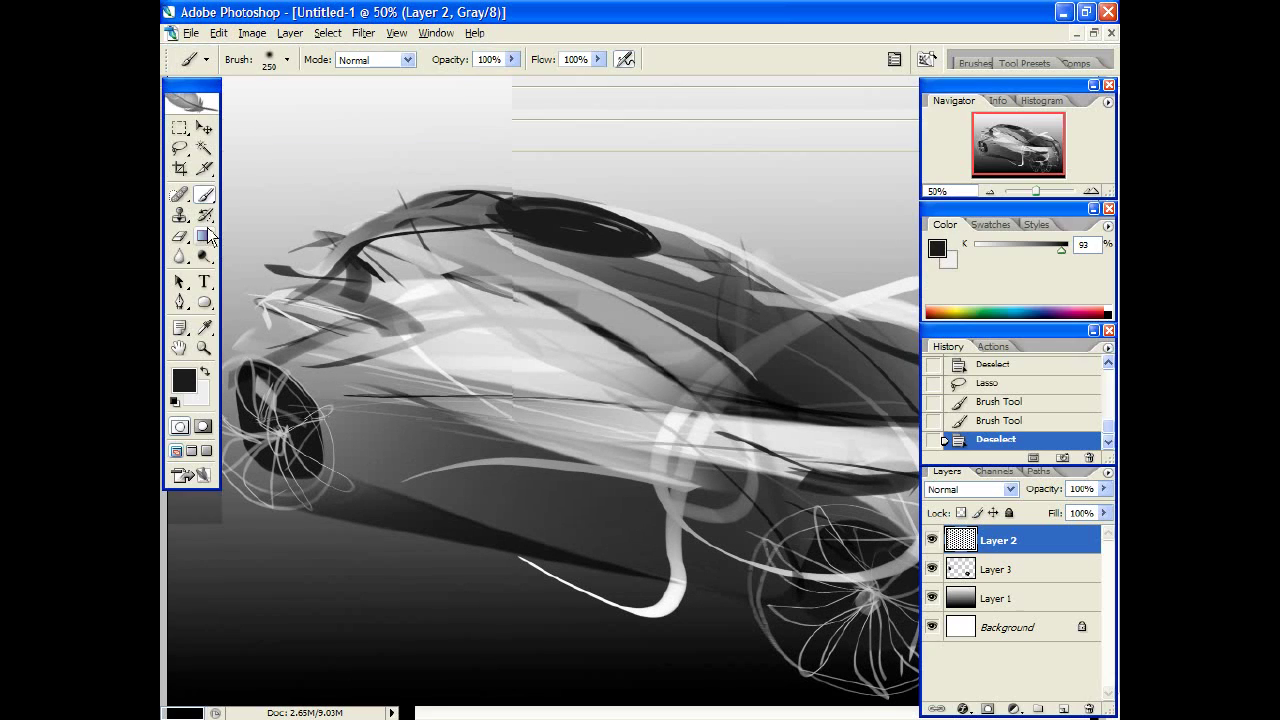
{"action": "key", "text": "l"}
{"action": "key", "text": "Tab"}
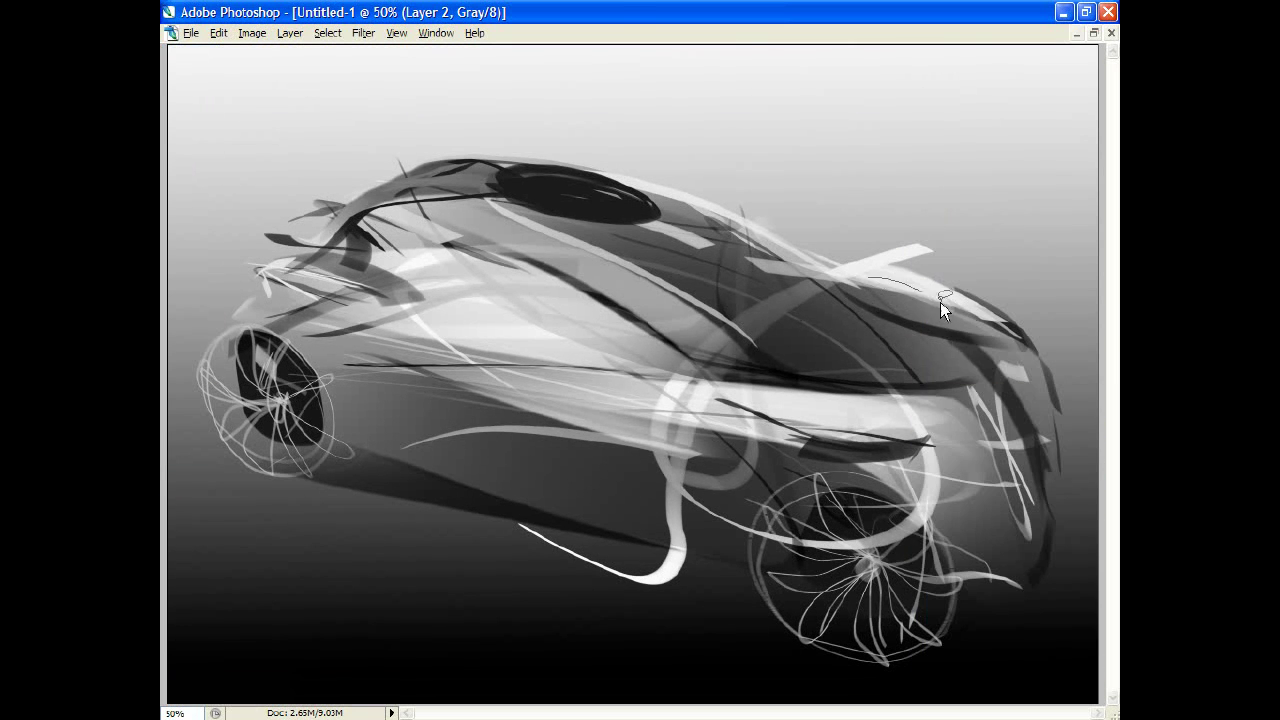
{"action": "mouse_move", "coordinate": [881, 298]}
{"action": "left_mouse_down"}
{"action": "mouse_move", "coordinate": [830, 267]}
{"action": "mouse_move", "coordinate": [705, 365]}
{"action": "left_mouse_up"}
- Repaint the hood with dark brushwork inside its selection and deselect
{"action": "key", "text": "Tab"}
{"action": "left_click", "coordinate": [206, 197]}
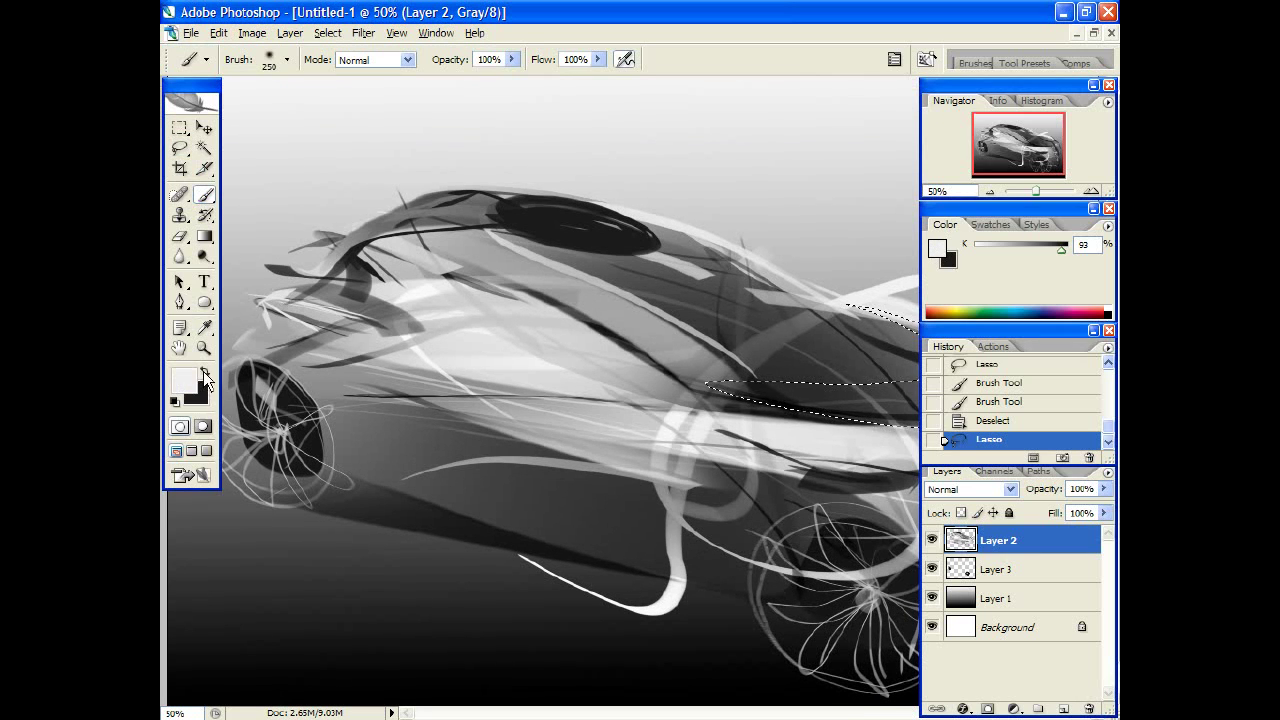
{"action": "key", "text": "Tab"}
{"action": "left_click_drag", "start_coordinate": [950, 320], "coordinate": [780, 385]}
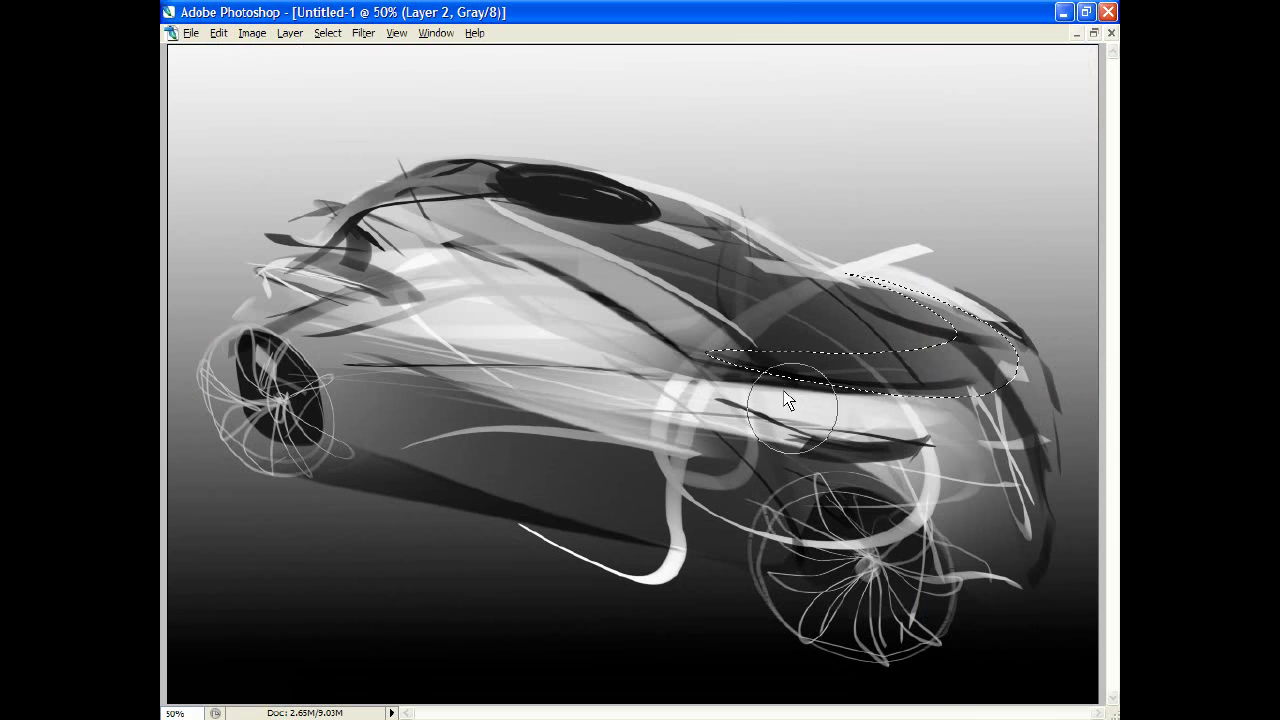
{"action": "key", "text": "ctrl+d"}
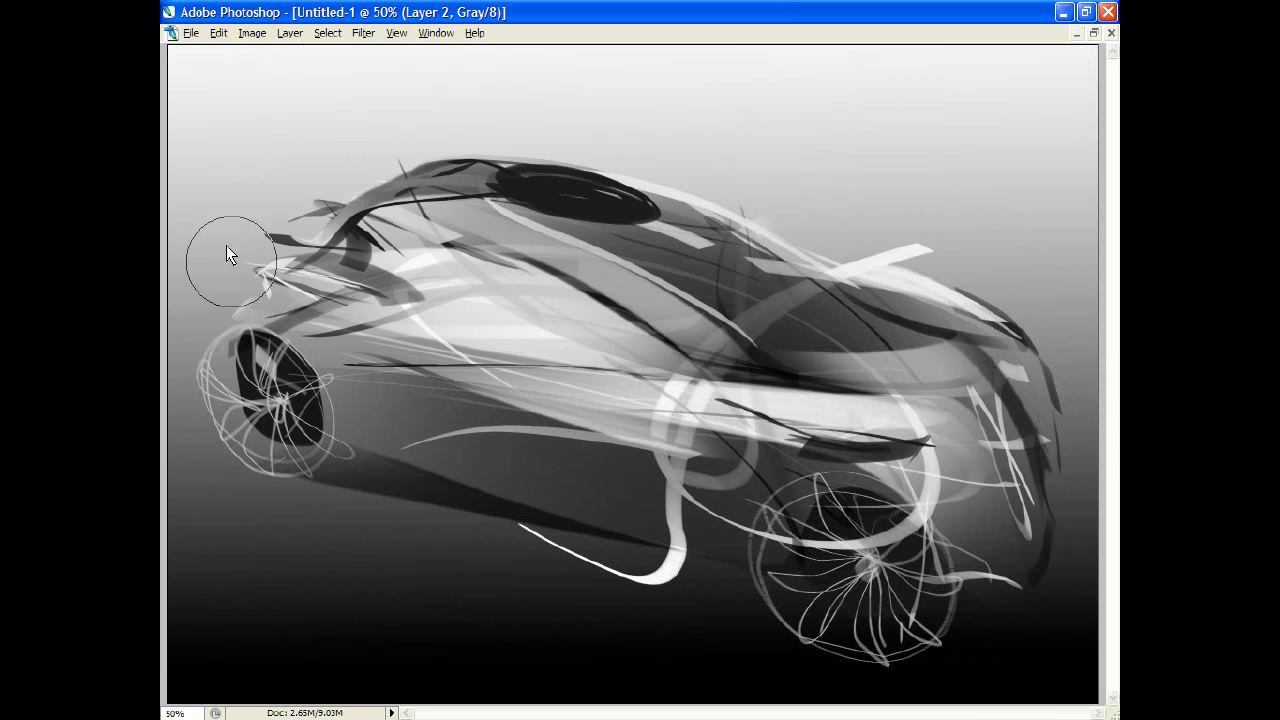
{"action": "key", "text": "Tab"}
{"action": "key", "text": "Tab"}
- Lasso a large hood-and-body area, blend soft strokes inside, deselect, and zoom out then back to 50%
{"action": "left_click_drag", "start_coordinate": [572, 170], "coordinate": [440, 188]}
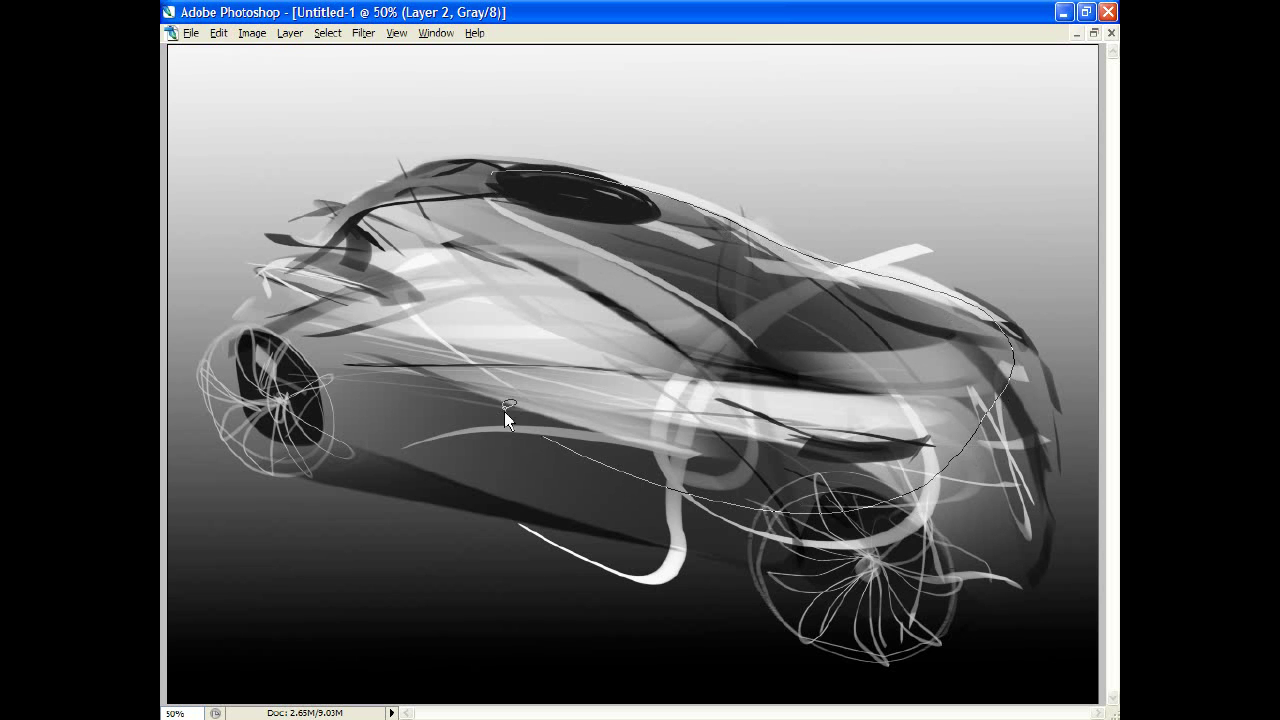
{"action": "key", "text": "Tab"}
{"action": "key", "text": "Tab"}
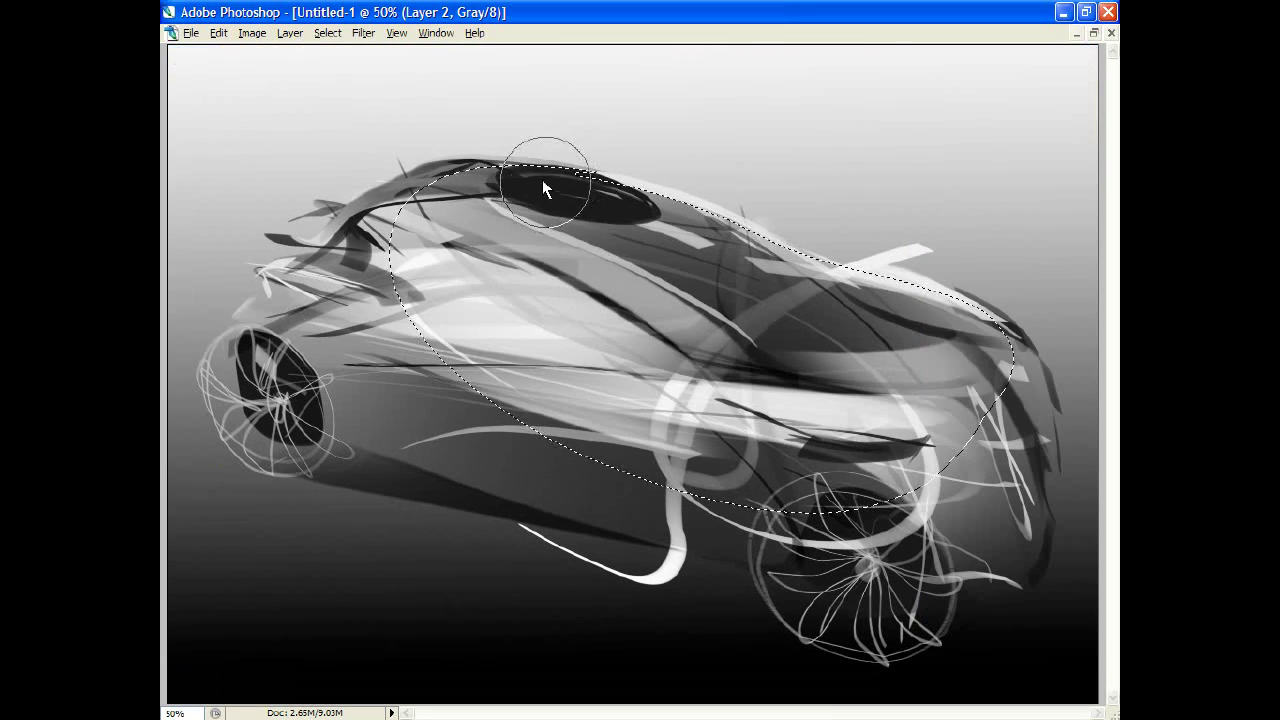
{"action": "left_click_drag", "start_coordinate": [542, 179], "coordinate": [920, 320]}
{"action": "left_click_drag", "start_coordinate": [1090, 373], "coordinate": [549, 138]}
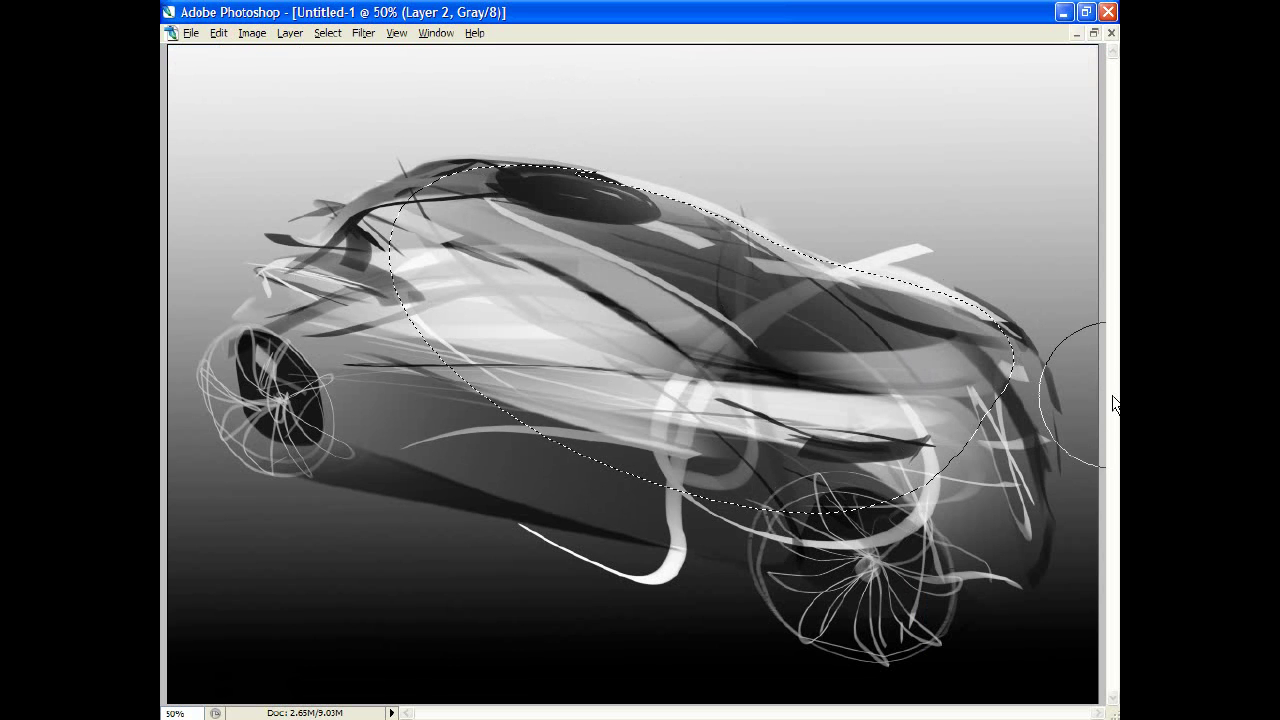
{"action": "key", "text": "ctrl+d"}
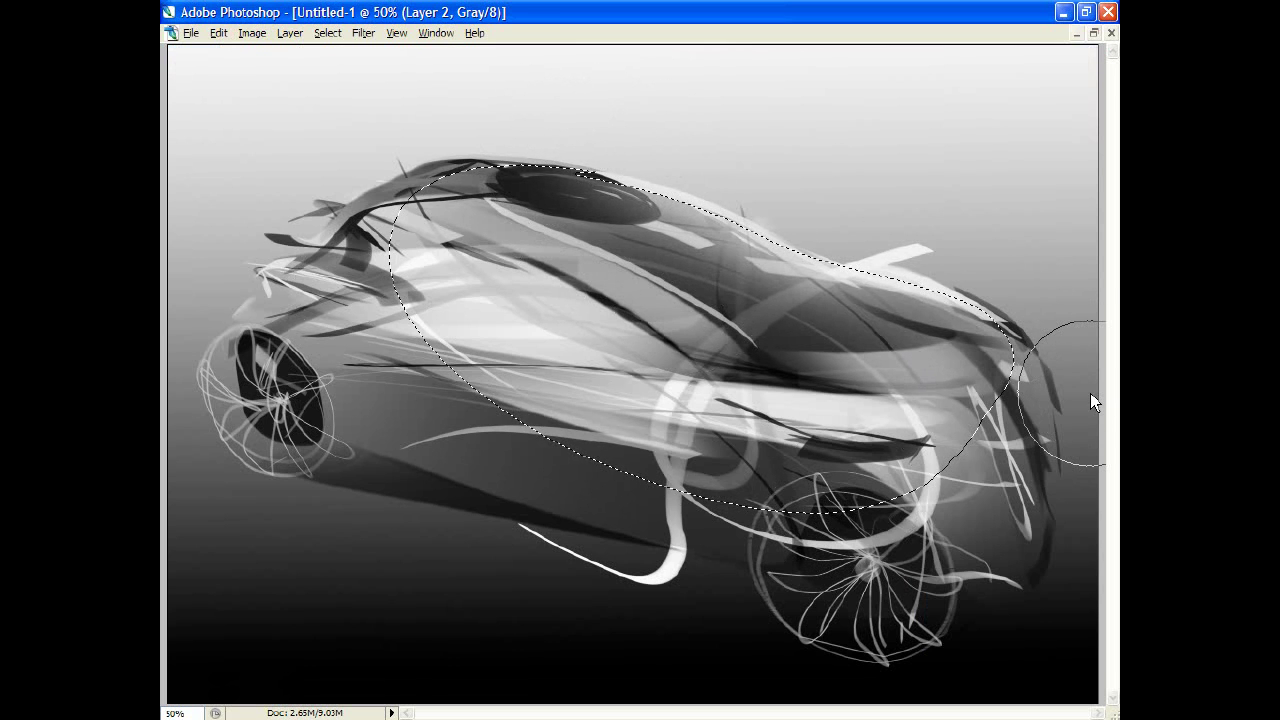
{"action": "key", "text": "ctrl+minus"}
{"action": "key", "text": "ctrl+minus"}
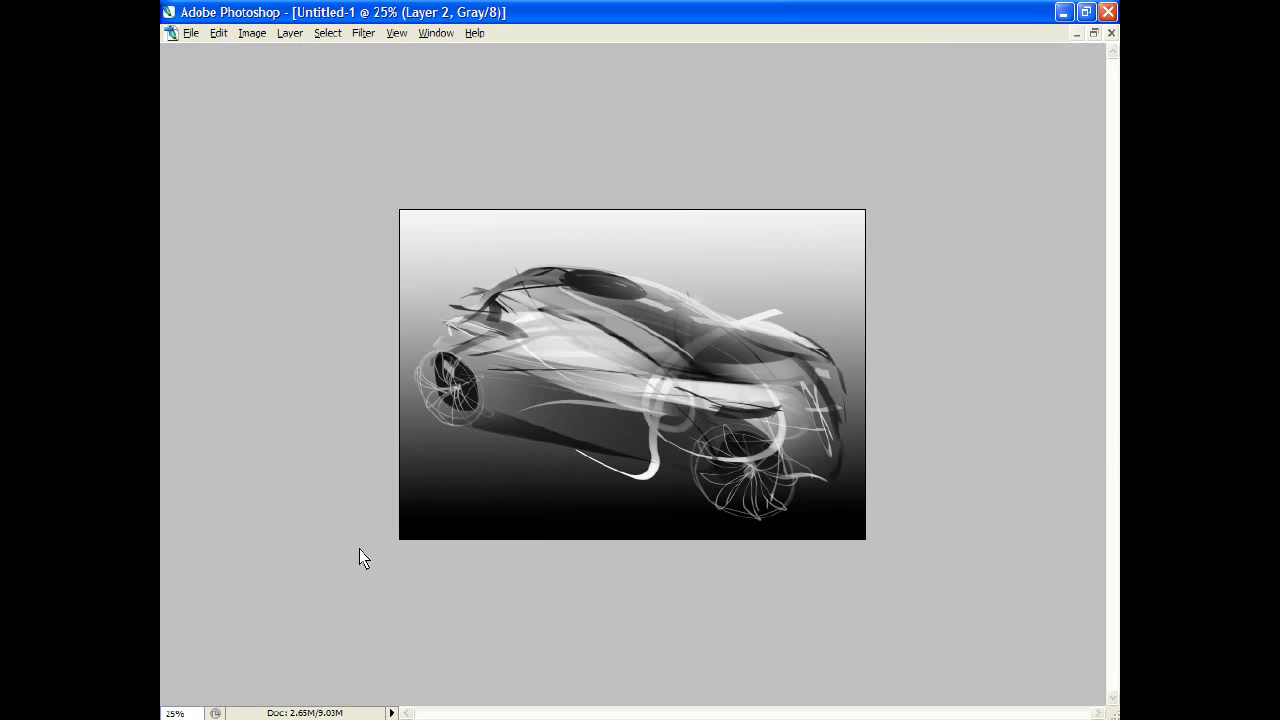
{"action": "key", "text": "ctrl+plus"}
{"action": "key", "text": "ctrl+plus"}
- Flip the canvas horizontally so the car faces left
{"action": "key", "text": "Tab"}
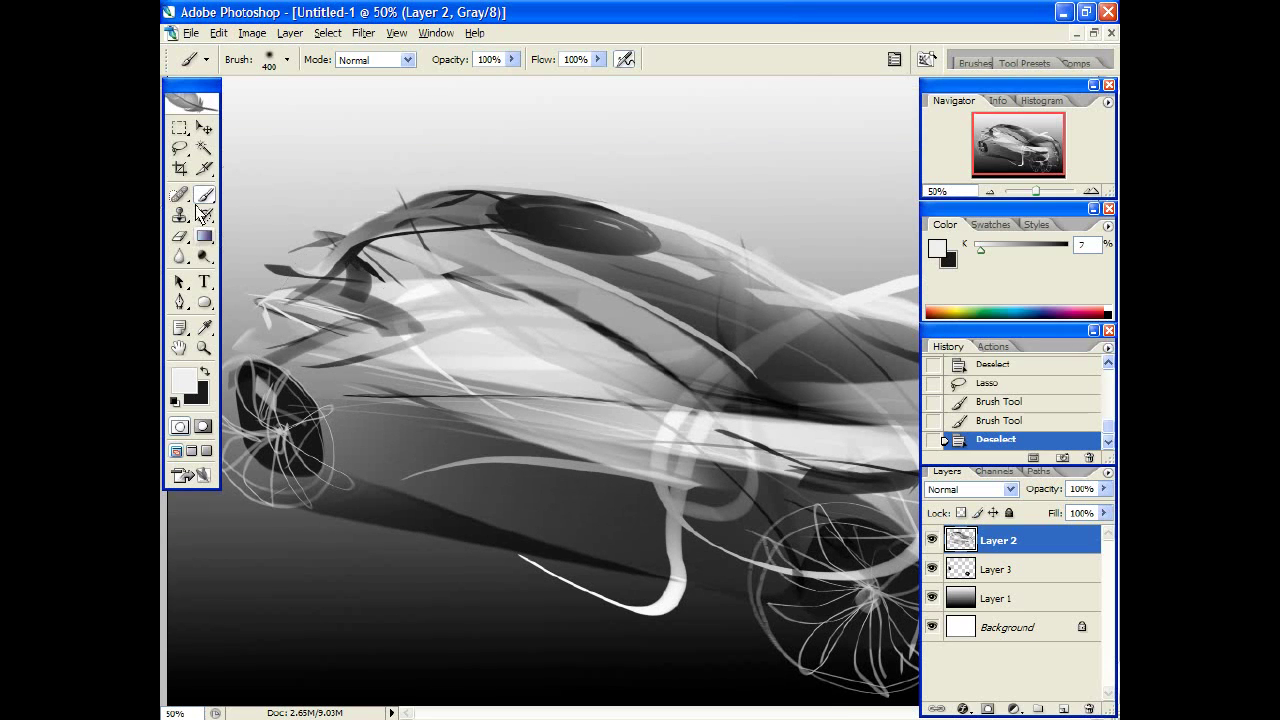
{"action": "left_click", "coordinate": [252, 33]}
{"action": "mouse_move", "coordinate": [283, 206]}
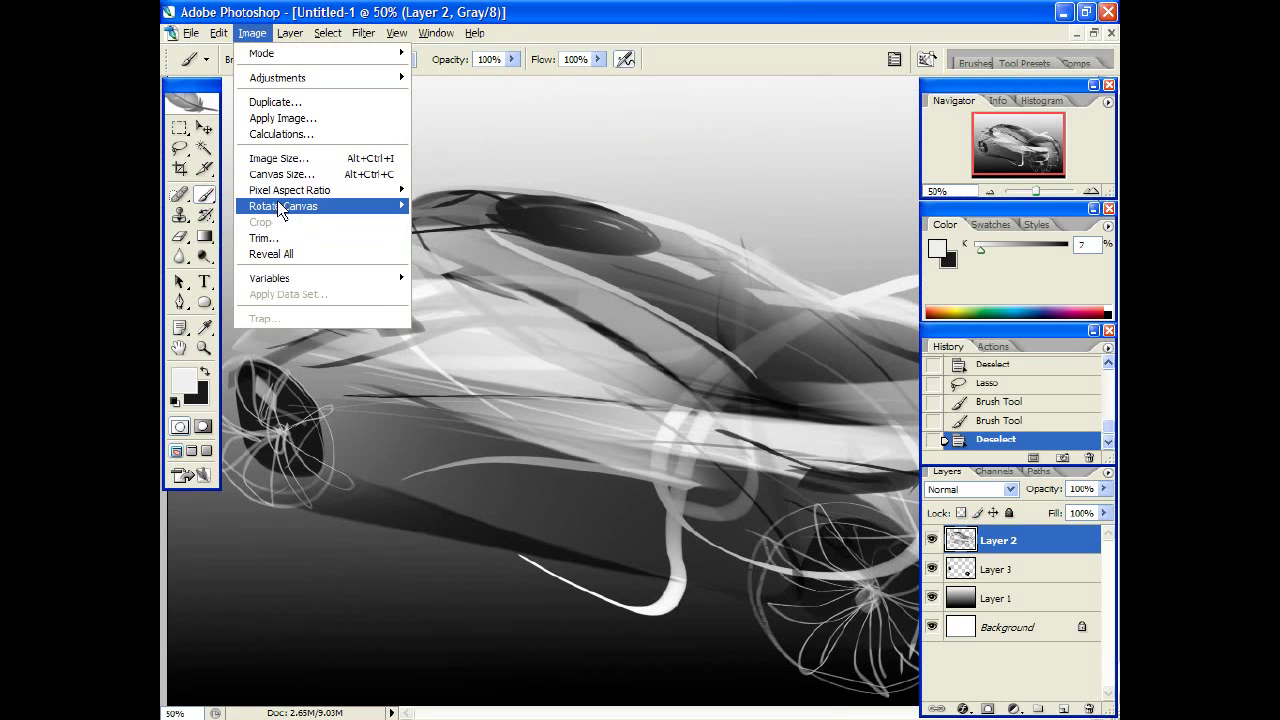
{"action": "left_click", "coordinate": [459, 279]}
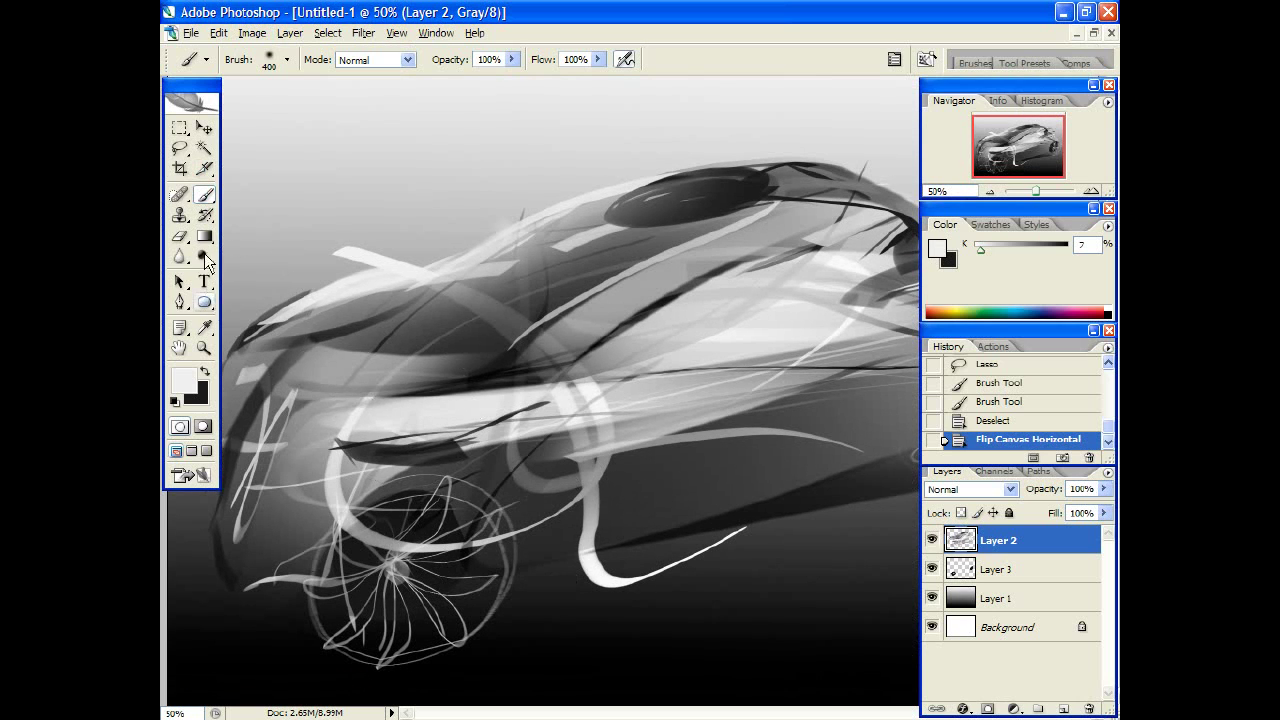
- With a large soft brush preset, paint dark strokes near the front wheel, front-left edge and side
{"action": "left_click", "coordinate": [287, 59]}
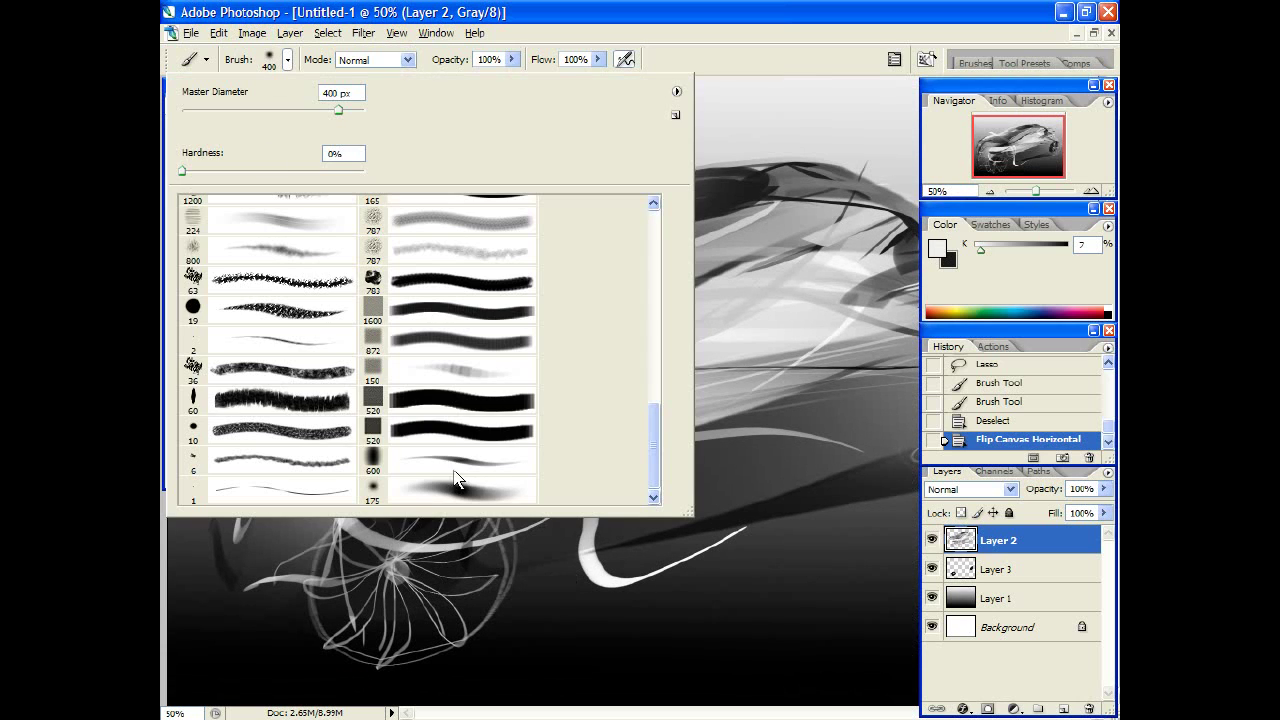
{"action": "left_click", "coordinate": [448, 460]}
{"action": "key", "text": "Return"}
{"action": "key", "text": "Tab"}
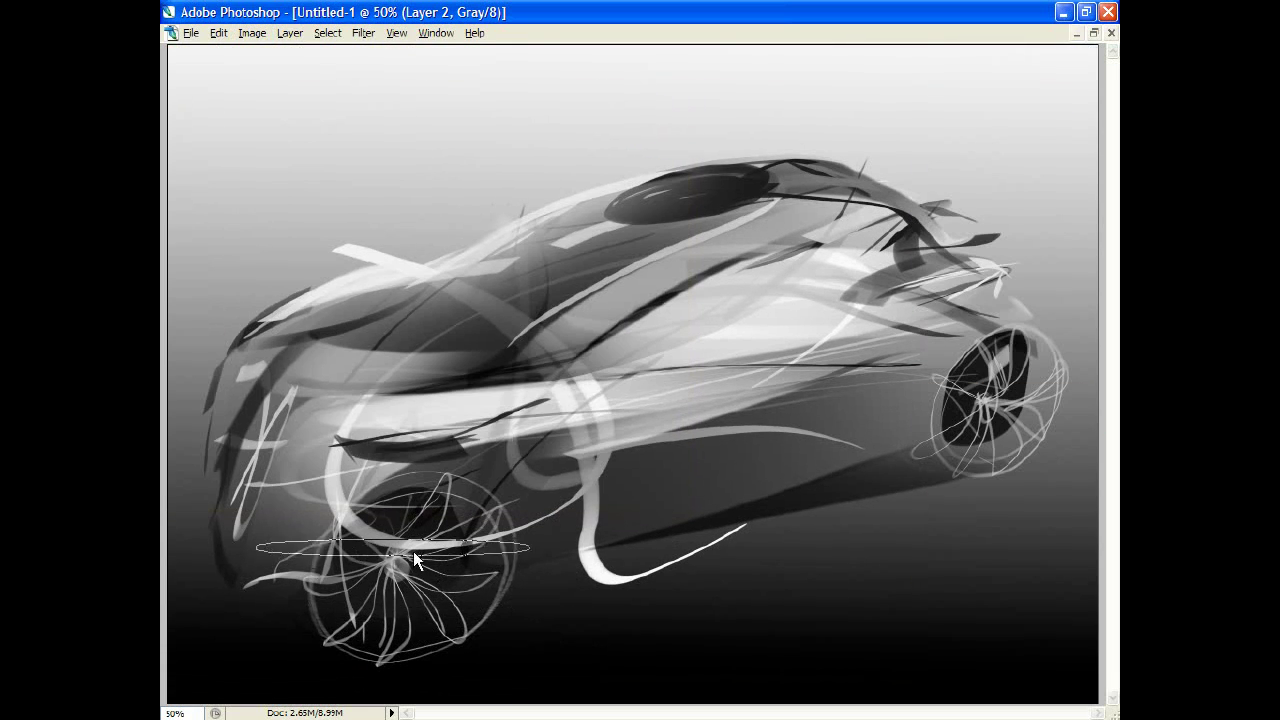
{"action": "left_click_drag", "start_coordinate": [315, 590], "coordinate": [310, 638]}
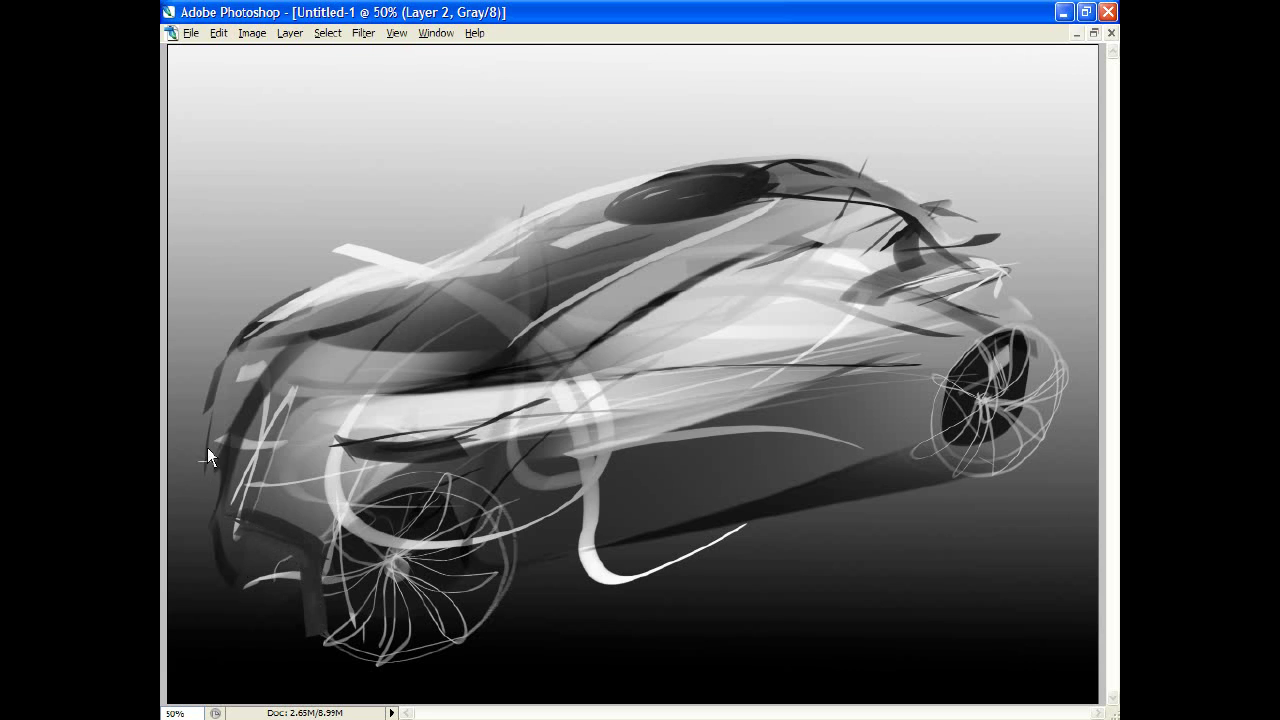
{"action": "mouse_move", "coordinate": [210, 462]}
{"action": "left_mouse_down"}
{"action": "mouse_move", "coordinate": [201, 514]}
{"action": "mouse_move", "coordinate": [211, 480]}
{"action": "left_mouse_up"}
{"action": "left_click_drag", "start_coordinate": [418, 437], "coordinate": [243, 431]}
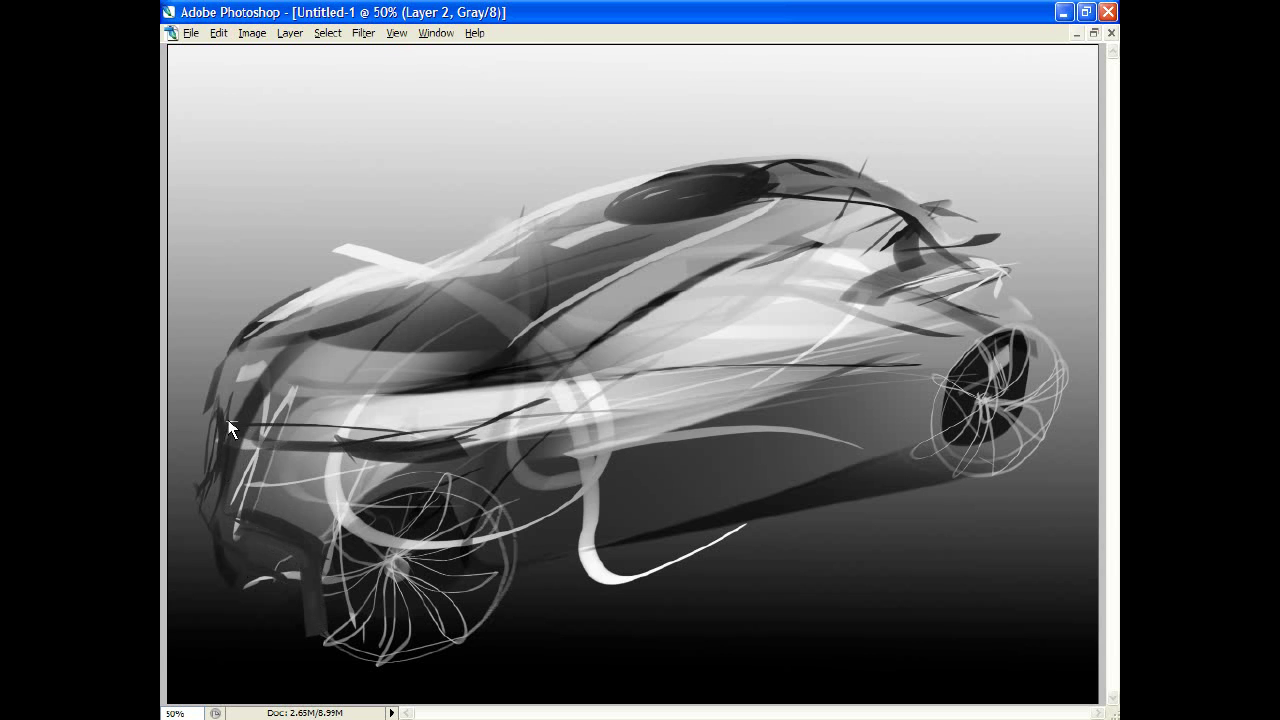
- Lasso the front side stroke and a narrow strip along the left front edge
{"action": "key", "text": "Tab"}
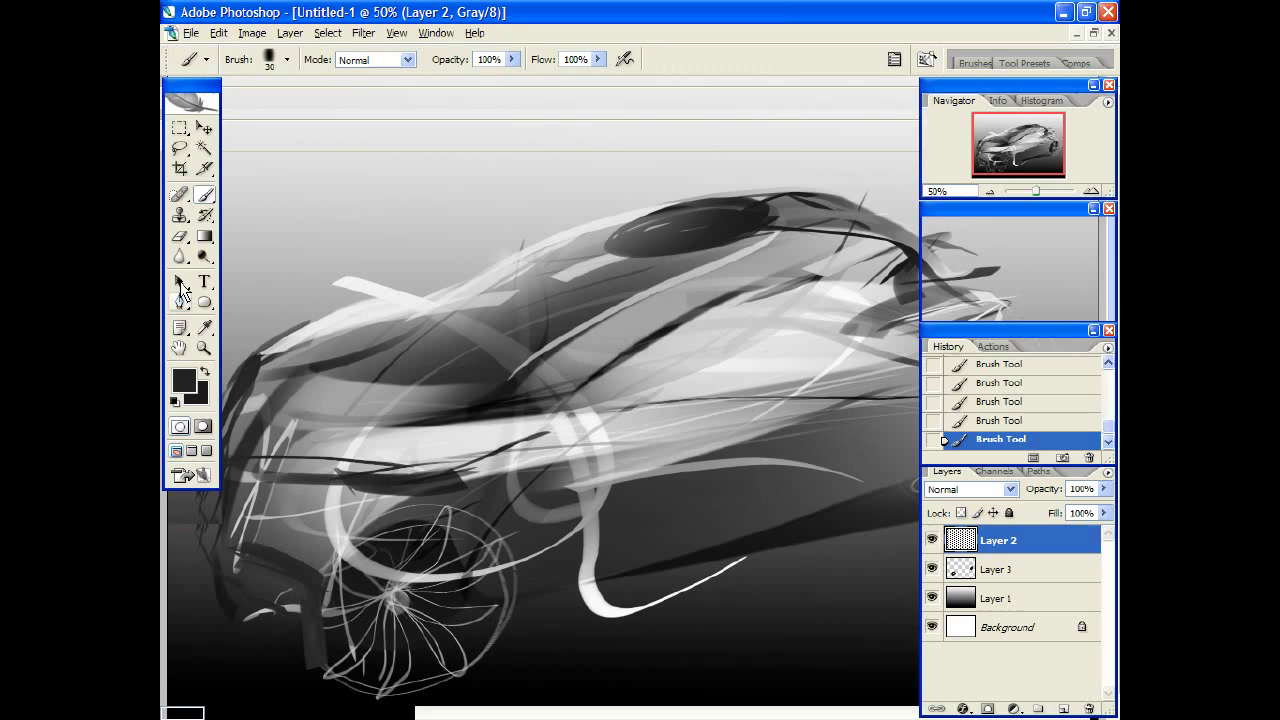
{"action": "left_click", "coordinate": [180, 147]}
{"action": "key", "text": "Tab"}
{"action": "left_click_drag", "start_coordinate": [393, 425], "coordinate": [377, 427]}
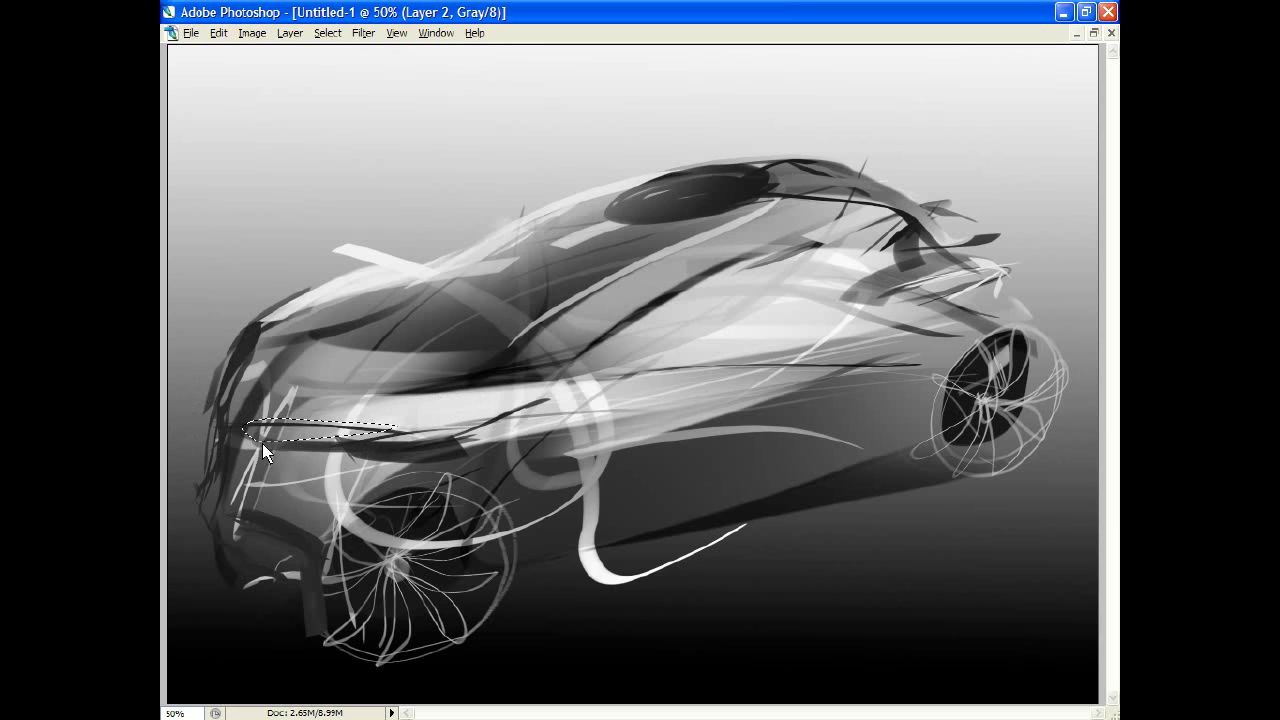
{"action": "left_click_drag", "start_coordinate": [226, 422], "coordinate": [223, 428]}
- Darken the headlight slit and left front edge with a 175 px brush inside the selection
{"action": "key", "text": "Tab"}
{"action": "left_click", "coordinate": [204, 194]}
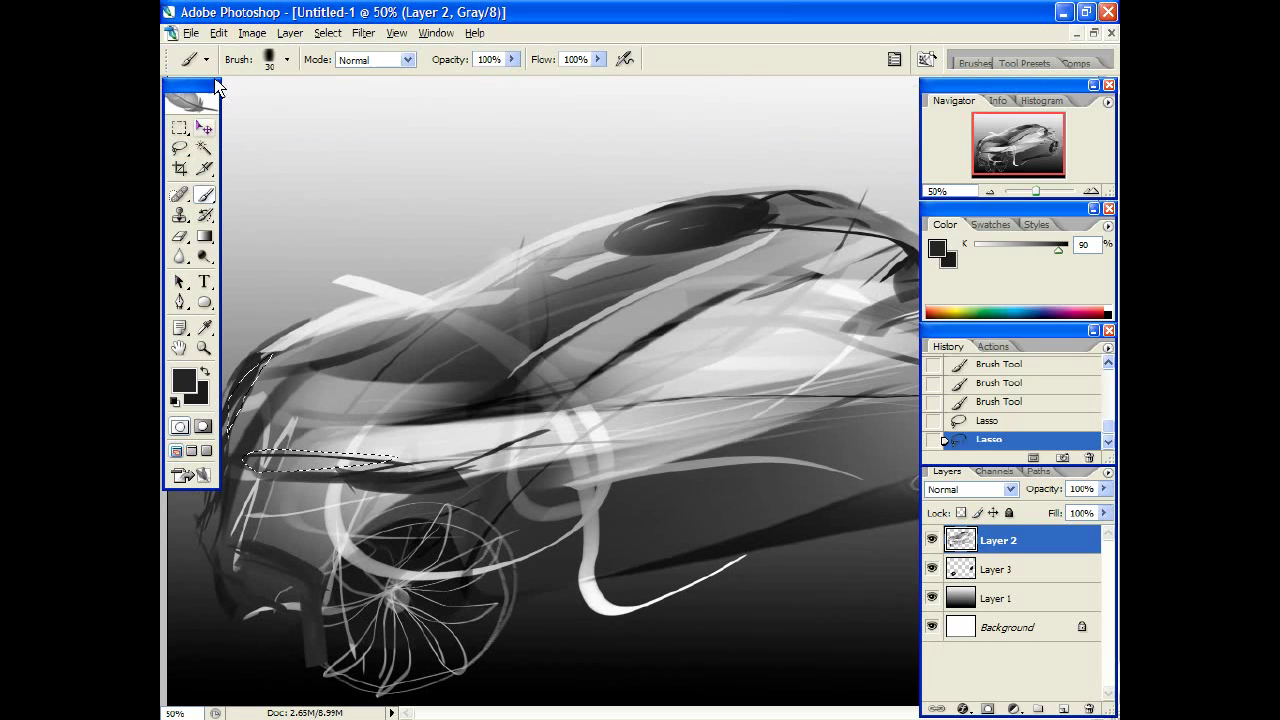
{"action": "right_click", "coordinate": [228, 244]}
{"action": "left_click", "coordinate": [448, 490]}
{"action": "key", "text": "Return"}
{"action": "key", "text": "Tab"}
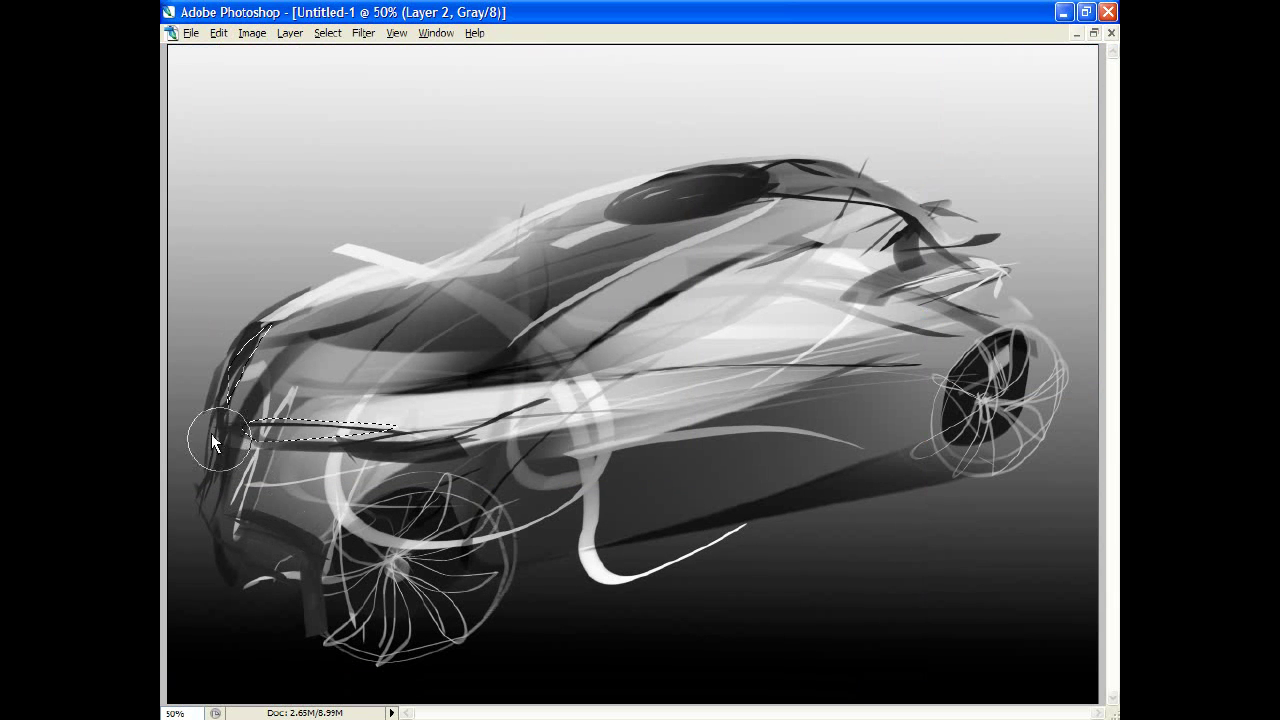
{"action": "mouse_move", "coordinate": [211, 433]}
{"action": "left_mouse_down"}
{"action": "mouse_move", "coordinate": [249, 426]}
{"action": "mouse_move", "coordinate": [281, 455]}
{"action": "left_mouse_up"}
{"action": "left_click_drag", "start_coordinate": [511, 492], "coordinate": [170, 432]}
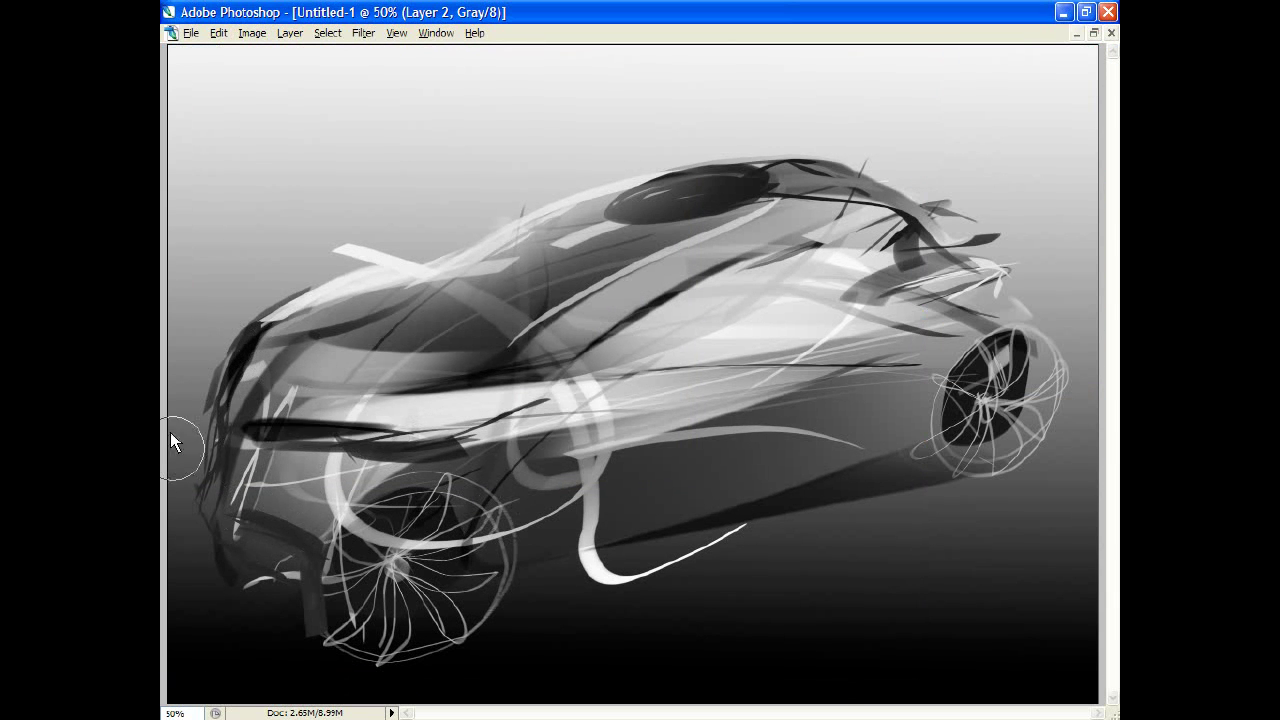
- Lasso an area on the car's side plus a thin strip near the front edge
{"action": "key", "text": "Tab"}
{"action": "key", "text": "l"}
{"action": "key", "text": "Tab"}
{"action": "left_click_drag", "start_coordinate": [290, 409], "coordinate": [295, 410]}
{"action": "left_click_drag", "start_coordinate": [262, 340], "coordinate": [259, 337]}
- Switch to the Brush for the new side selections, then deselect
{"action": "key", "text": "Tab"}
{"action": "left_click", "coordinate": [204, 216]}
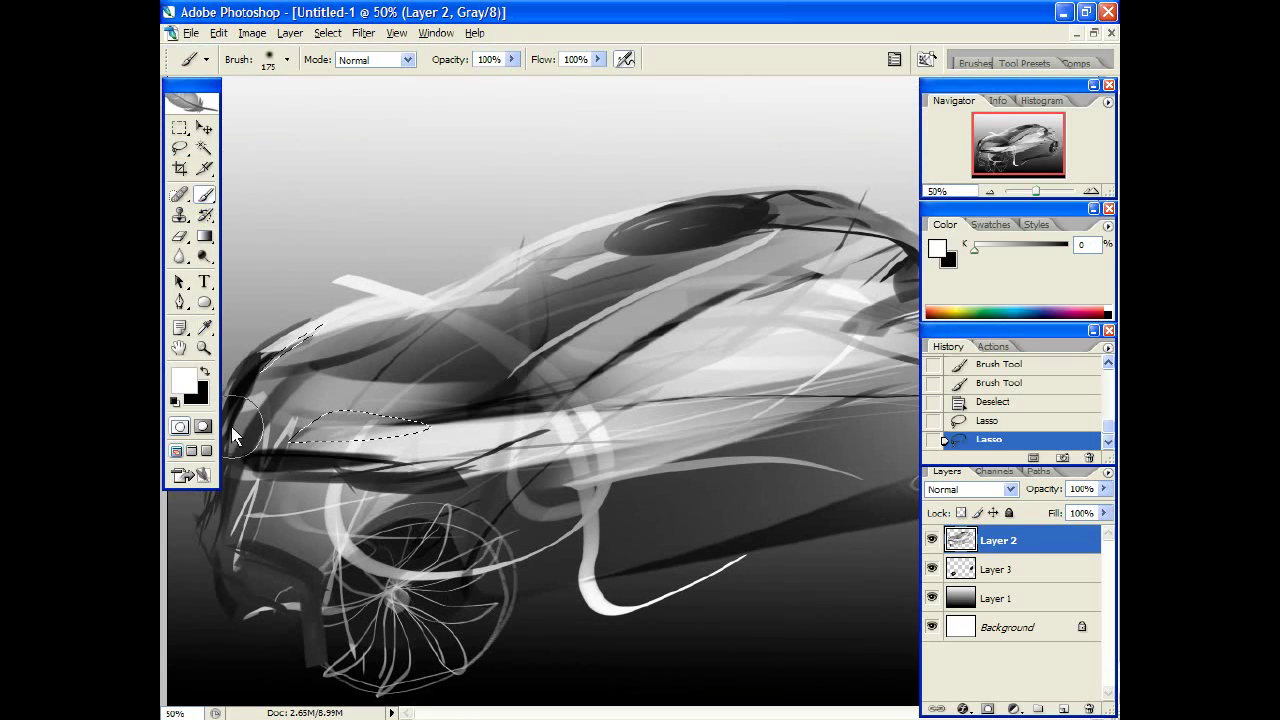
{"action": "key", "text": "Tab"}
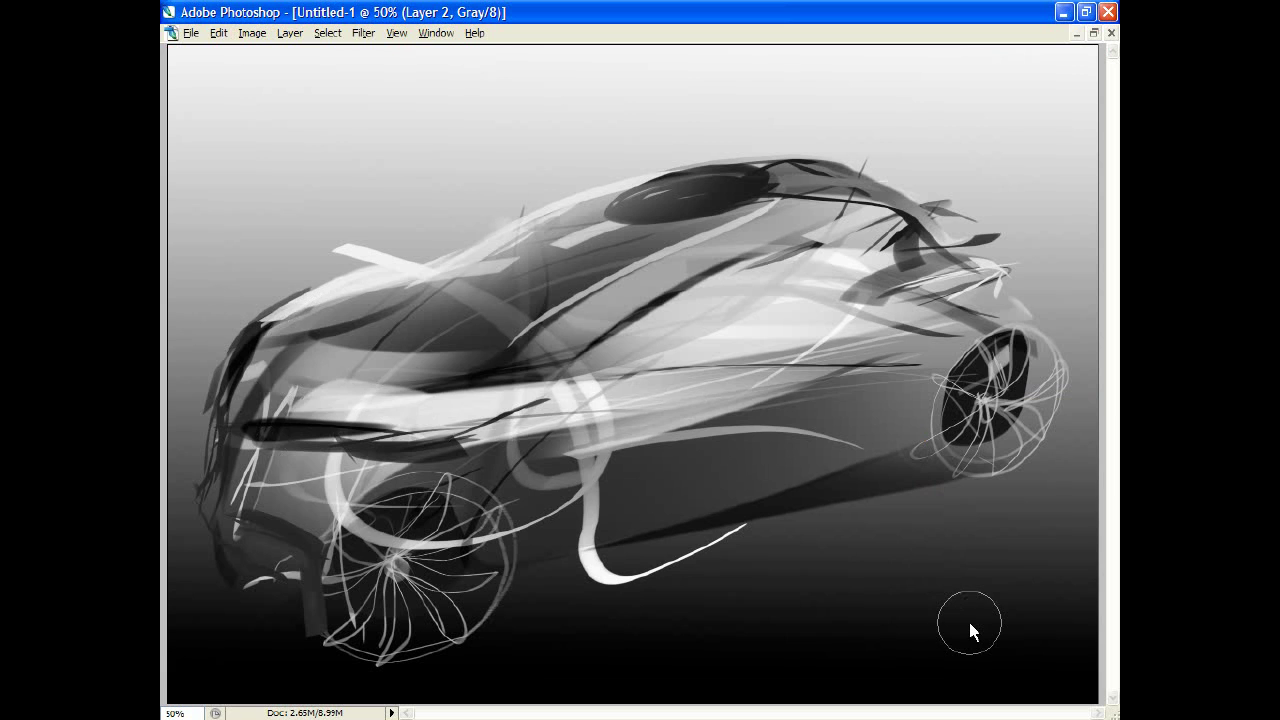
{"action": "key", "text": "ctrl+d"}
{"action": "key", "text": "Tab"}
- Shade the front headlight area with the brush inside a lasso selection, then deselect
{"action": "left_click", "coordinate": [181, 152]}
{"action": "key", "text": "Tab"}
{"action": "left_click_drag", "start_coordinate": [256, 456], "coordinate": [386, 462]}
{"action": "left_click_drag", "start_coordinate": [235, 484], "coordinate": [237, 480]}
{"action": "key", "text": "Tab"}
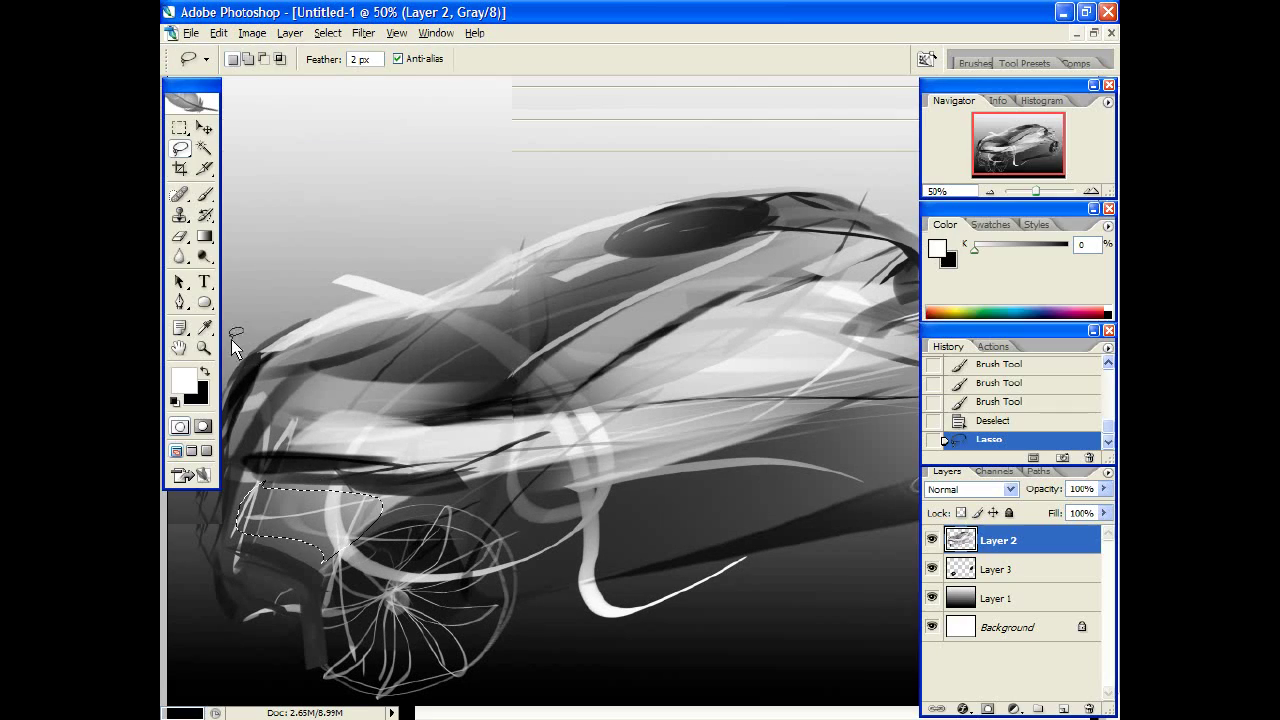
{"action": "key", "text": "b"}
{"action": "key", "text": "Tab"}
{"action": "key", "text": "ctrl+d"}
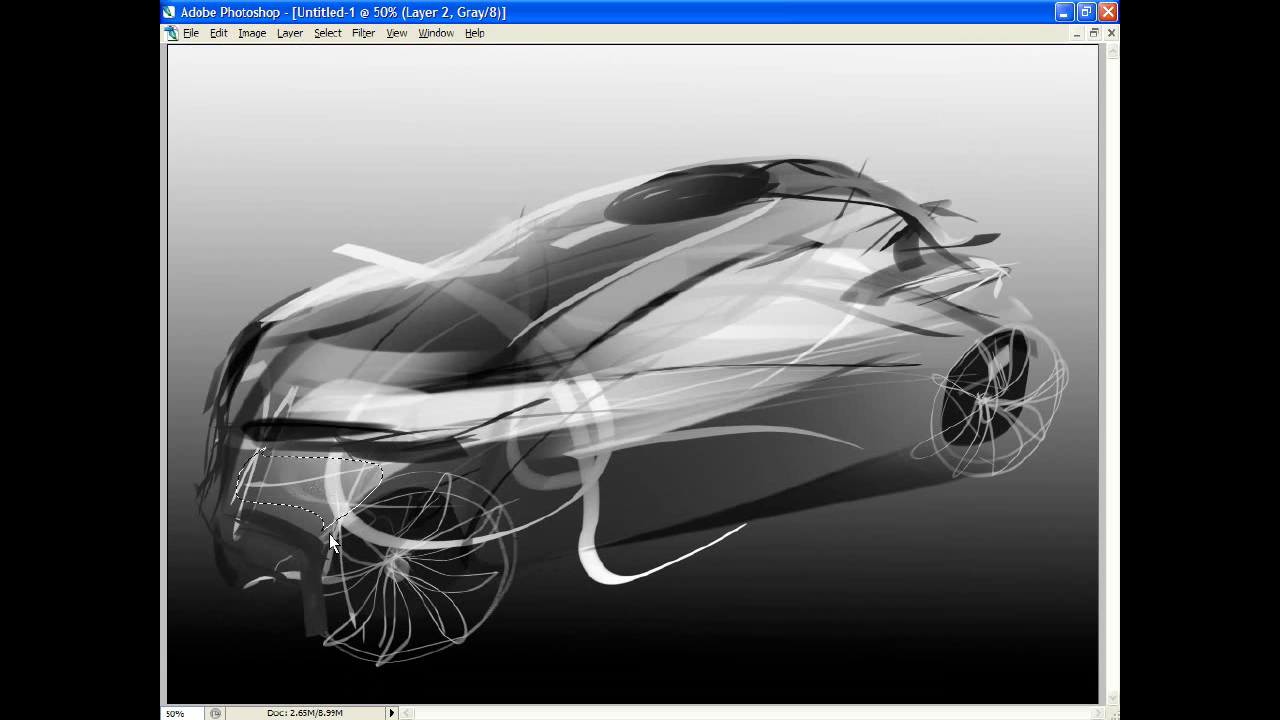
- With a smaller brush, paint a lasso-selected strip along the car's front-left edge, then deselect
{"action": "key", "text": "Tab"}
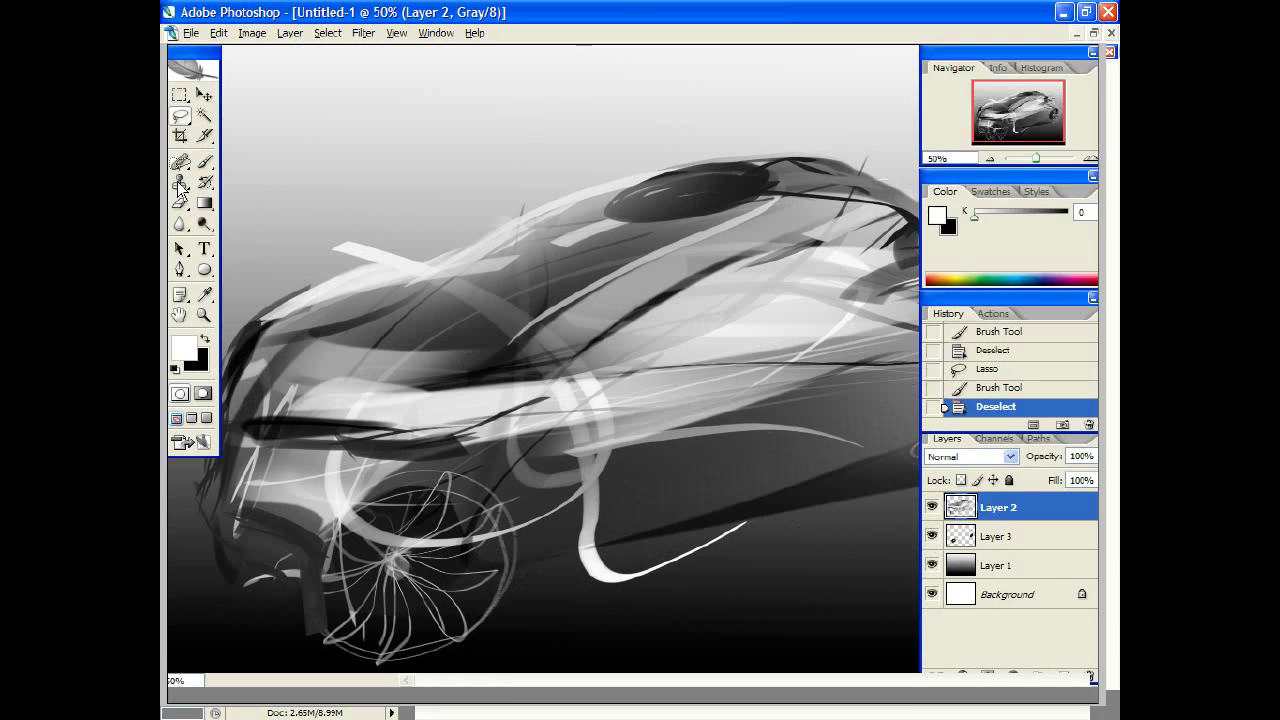
{"action": "key", "text": "Tab"}
{"action": "left_click_drag", "start_coordinate": [211, 500], "coordinate": [338, 286]}
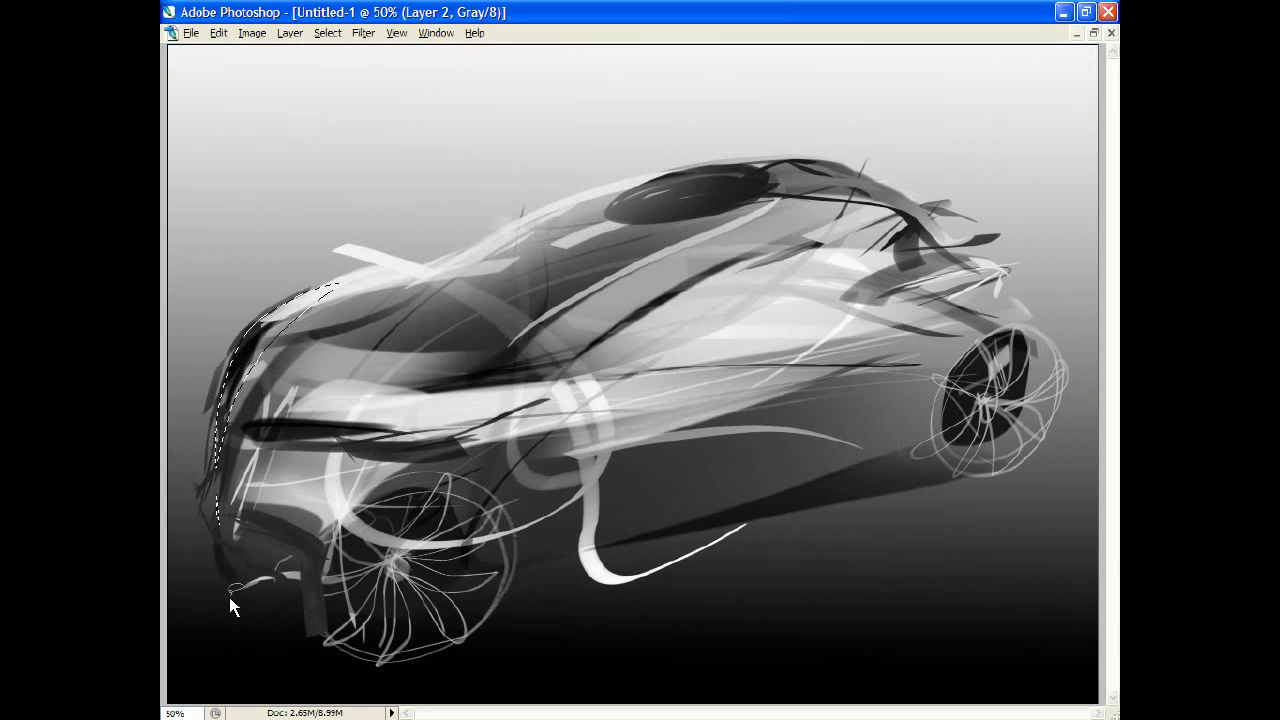
{"action": "key", "text": "Tab"}
{"action": "key", "text": "b"}
{"action": "key", "text": "Tab"}
{"action": "left_click_drag", "start_coordinate": [245, 330], "coordinate": [225, 480]}
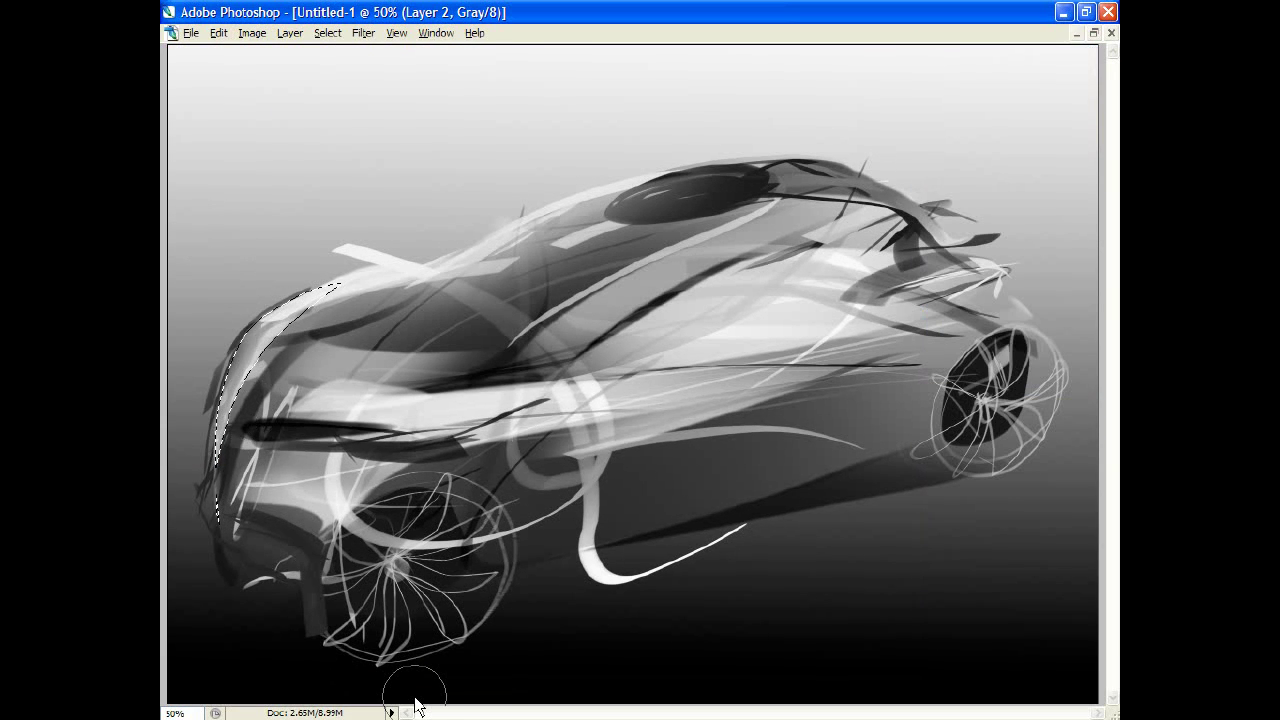
{"action": "key", "text": "ctrl+d"}
{"action": "key", "text": "Tab"}
{"action": "key", "text": "Tab"}
- Paint light then darker soft strokes inside a lasso outline of the lower side panel, then deselect
{"action": "left_click_drag", "start_coordinate": [914, 437], "coordinate": [657, 523]}
{"action": "left_click", "coordinate": [506, 427]}
{"action": "left_click_drag", "start_coordinate": [506, 427], "coordinate": [496, 434]}
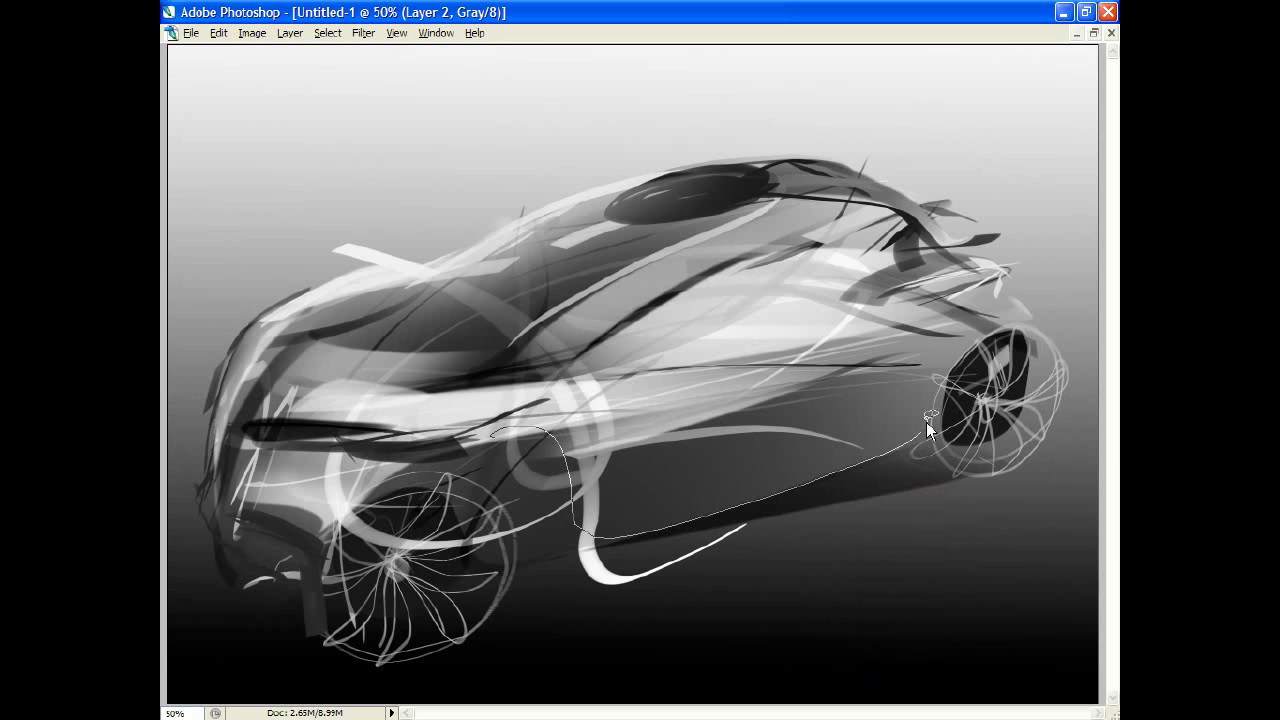
{"action": "key", "text": "Tab"}
{"action": "key", "text": "Tab"}
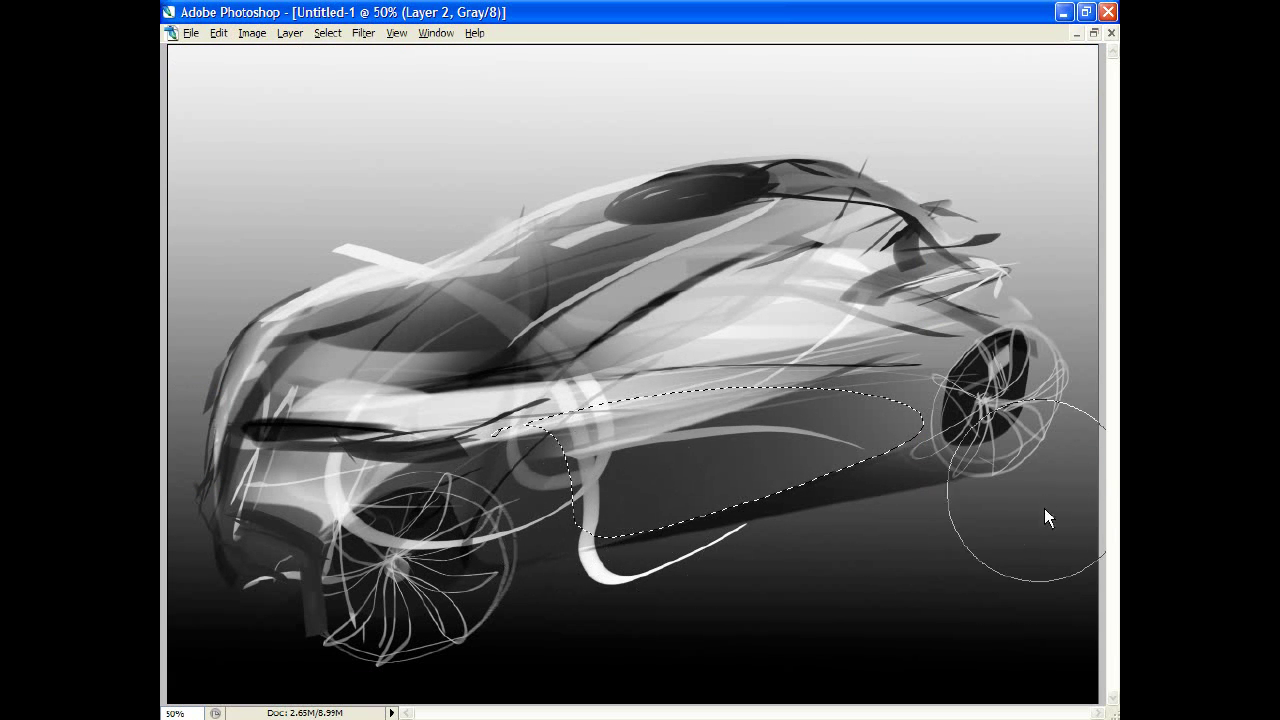
{"action": "left_click_drag", "start_coordinate": [1044, 510], "coordinate": [523, 531]}
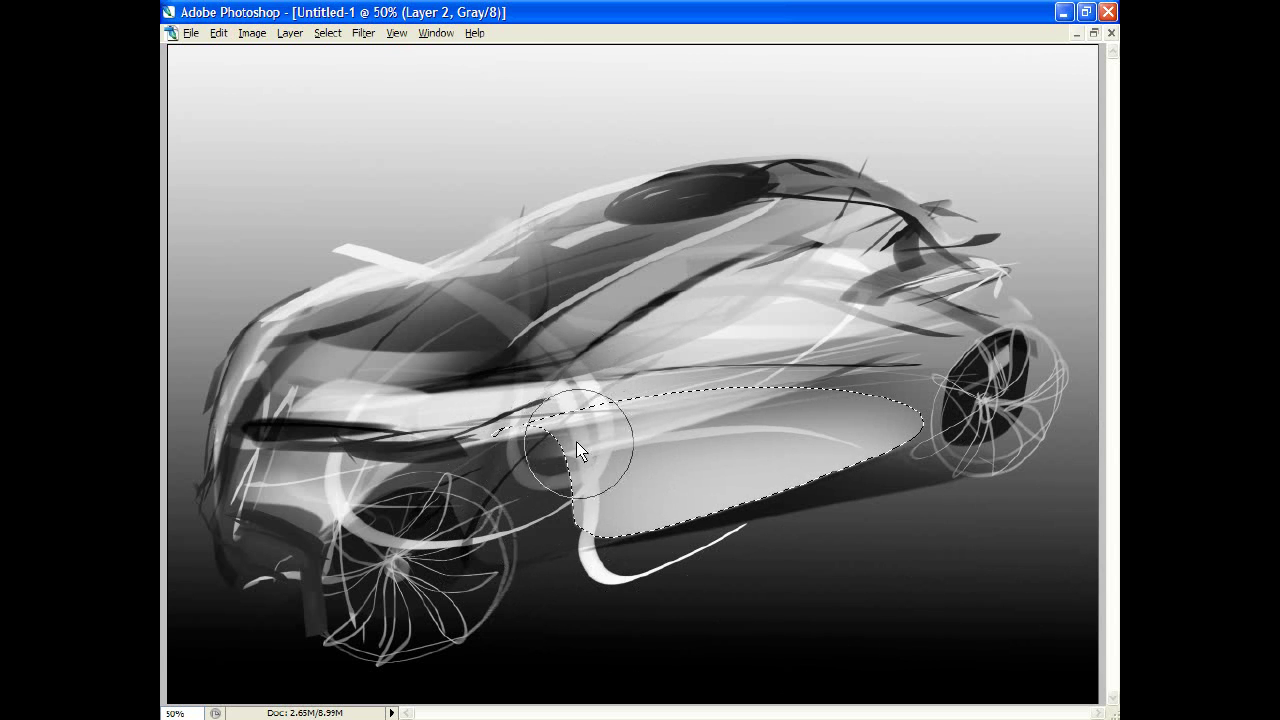
{"action": "left_click_drag", "start_coordinate": [576, 441], "coordinate": [992, 407]}
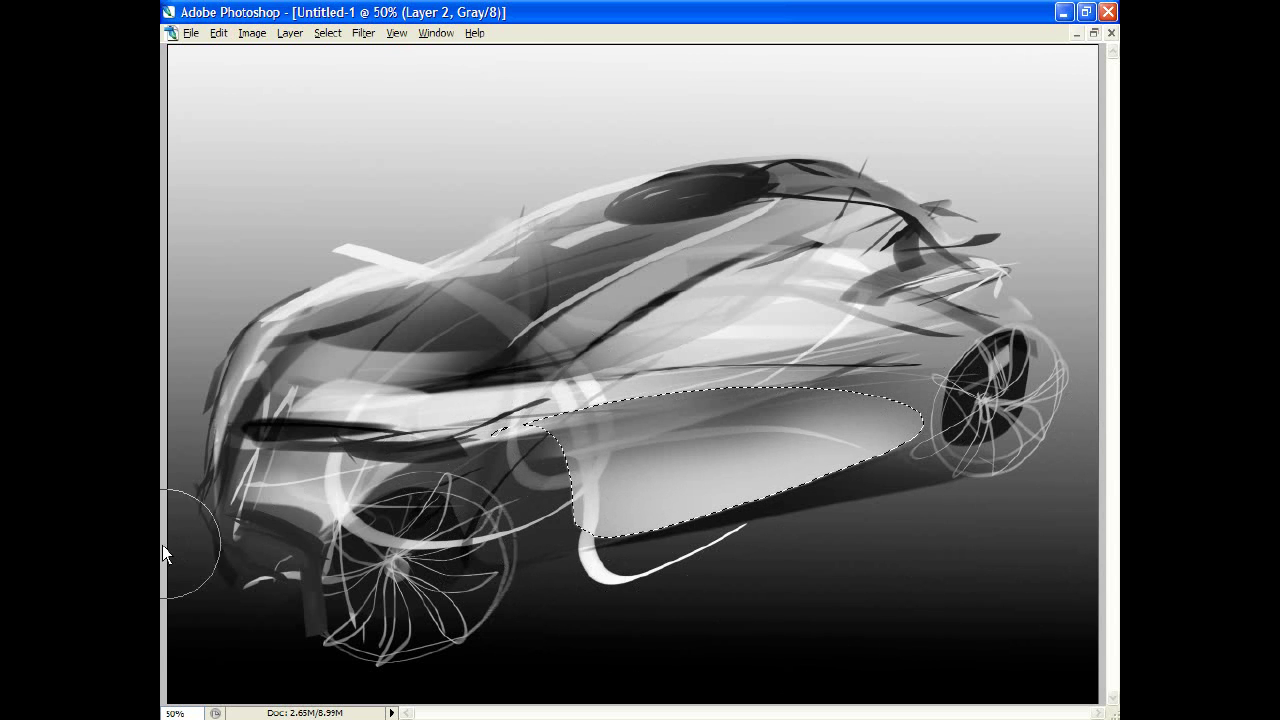
{"action": "key", "text": "ctrl+d"}
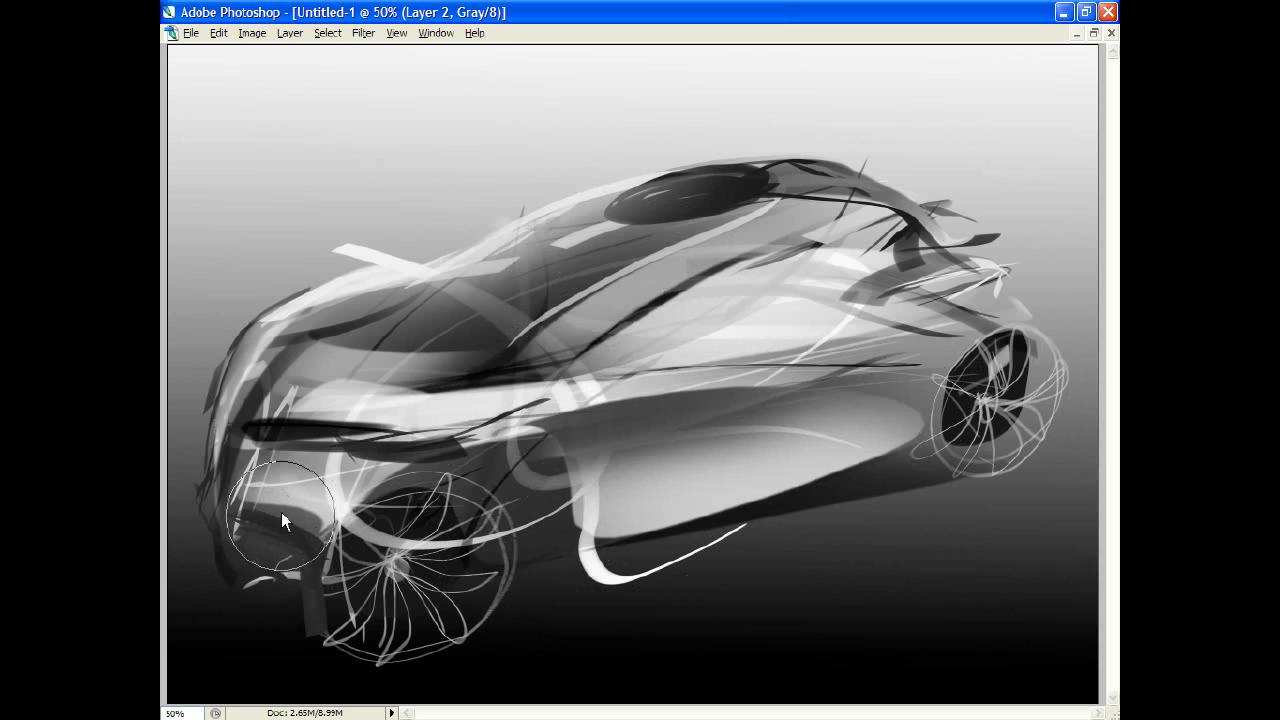
{"action": "key", "text": "ctrl+minus"}
{"action": "key", "text": "ctrl+plus"}
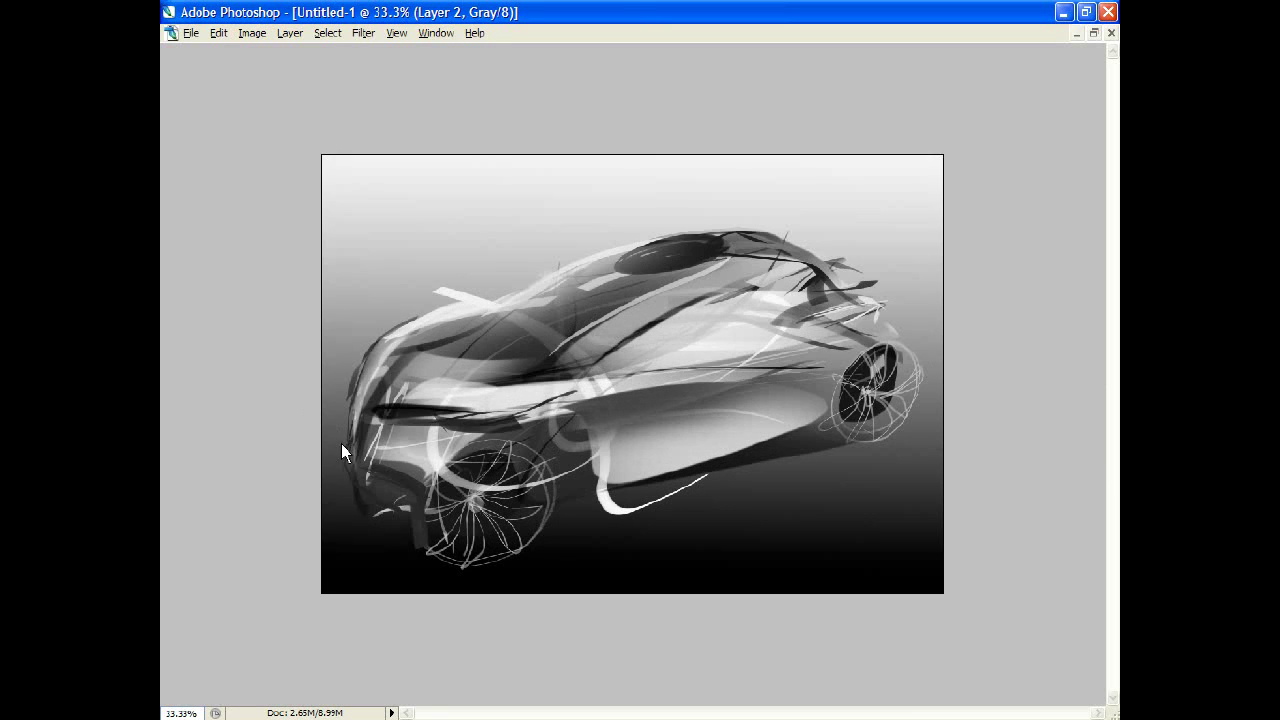
{"action": "key", "text": "ctrl+plus"}
{"action": "key", "text": "Tab"}
- Brush shading into a lasso-selected area behind the front wheel, then deselect
{"action": "key", "text": "l"}
{"action": "key", "text": "Tab"}
{"action": "left_click_drag", "start_coordinate": [395, 465], "coordinate": [505, 597]}
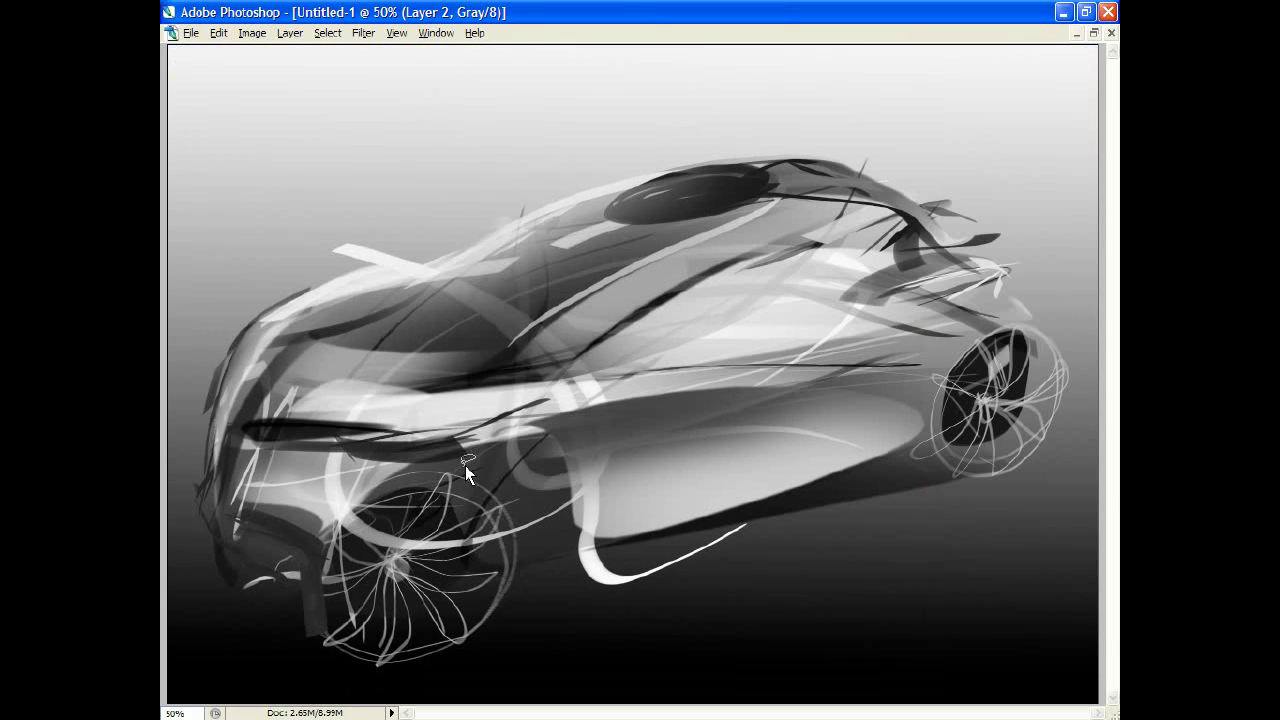
{"action": "key", "text": "Tab"}
{"action": "key", "text": "b"}
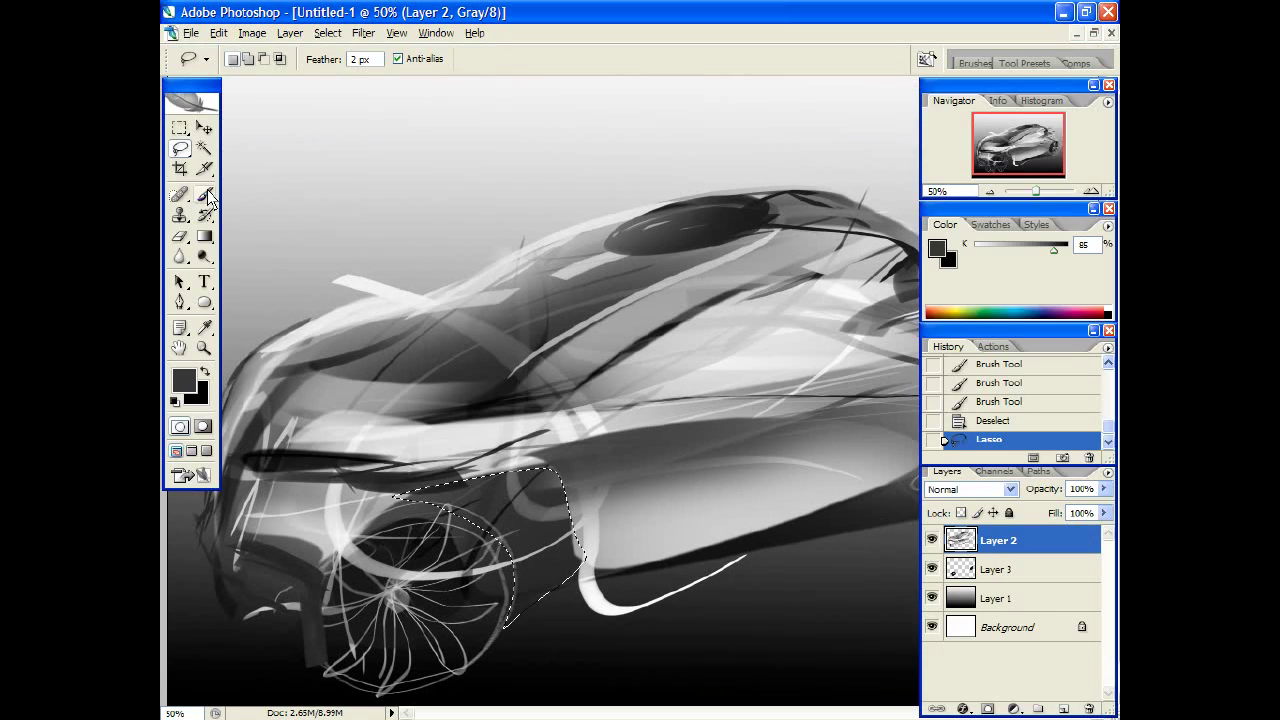
{"action": "key", "text": "Tab"}
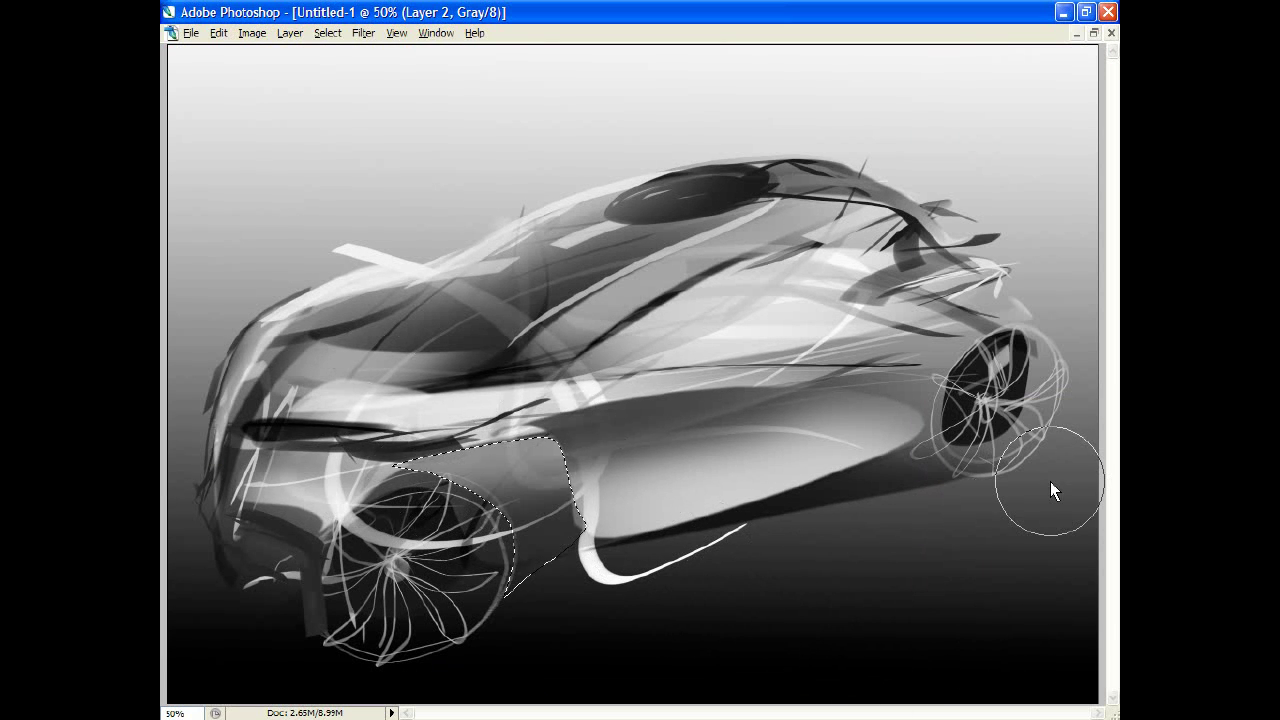
{"action": "key", "text": "ctrl+d"}
{"action": "key", "text": "Tab"}
- Paint a black shadow inside a lasso outline beneath the car body, then deselect
{"action": "left_click", "coordinate": [180, 146]}
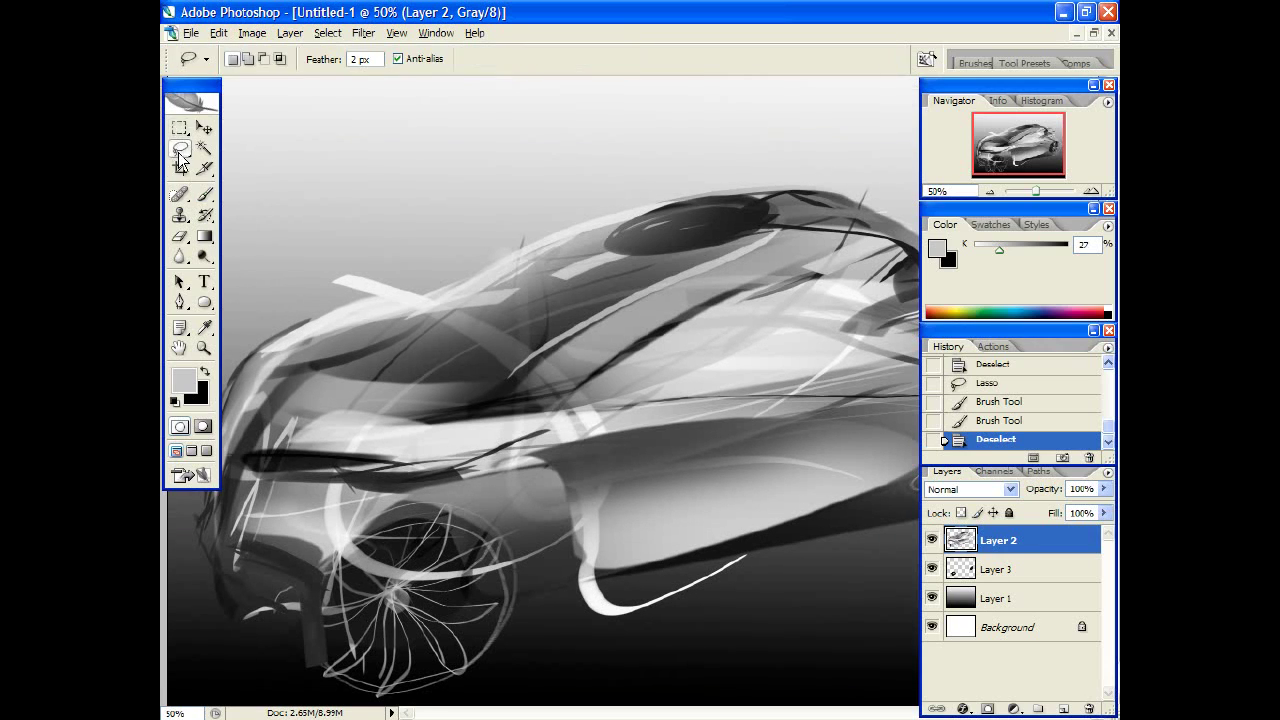
{"action": "key", "text": "Tab"}
{"action": "mouse_move", "coordinate": [465, 647]}
{"action": "left_mouse_down"}
{"action": "mouse_move", "coordinate": [935, 475]}
{"action": "mouse_move", "coordinate": [466, 648]}
{"action": "mouse_move", "coordinate": [1078, 563]}
{"action": "left_mouse_up"}
{"action": "key", "text": "Tab"}
{"action": "left_click", "coordinate": [204, 194]}
{"action": "left_click", "coordinate": [204, 372]}
{"action": "key", "text": "Tab"}
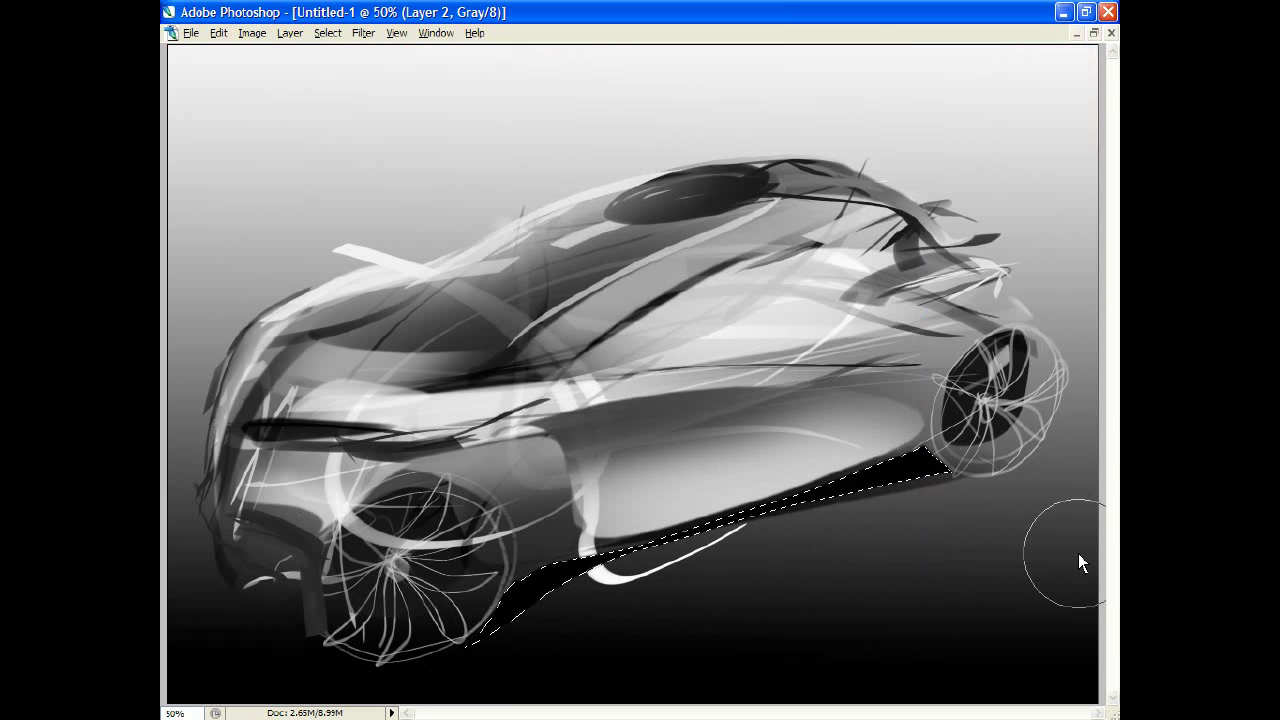
{"action": "key", "text": "ctrl+d"}
{"action": "key", "text": "Tab"}
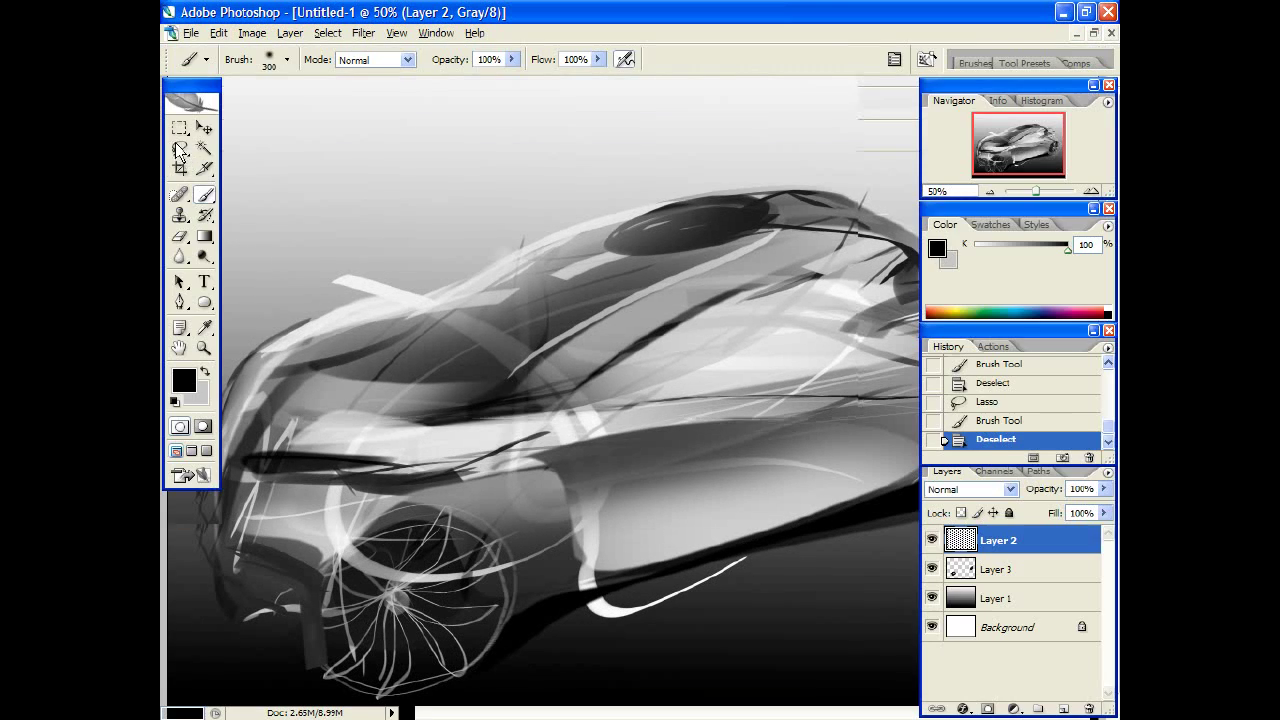
{"action": "key", "text": "Tab"}
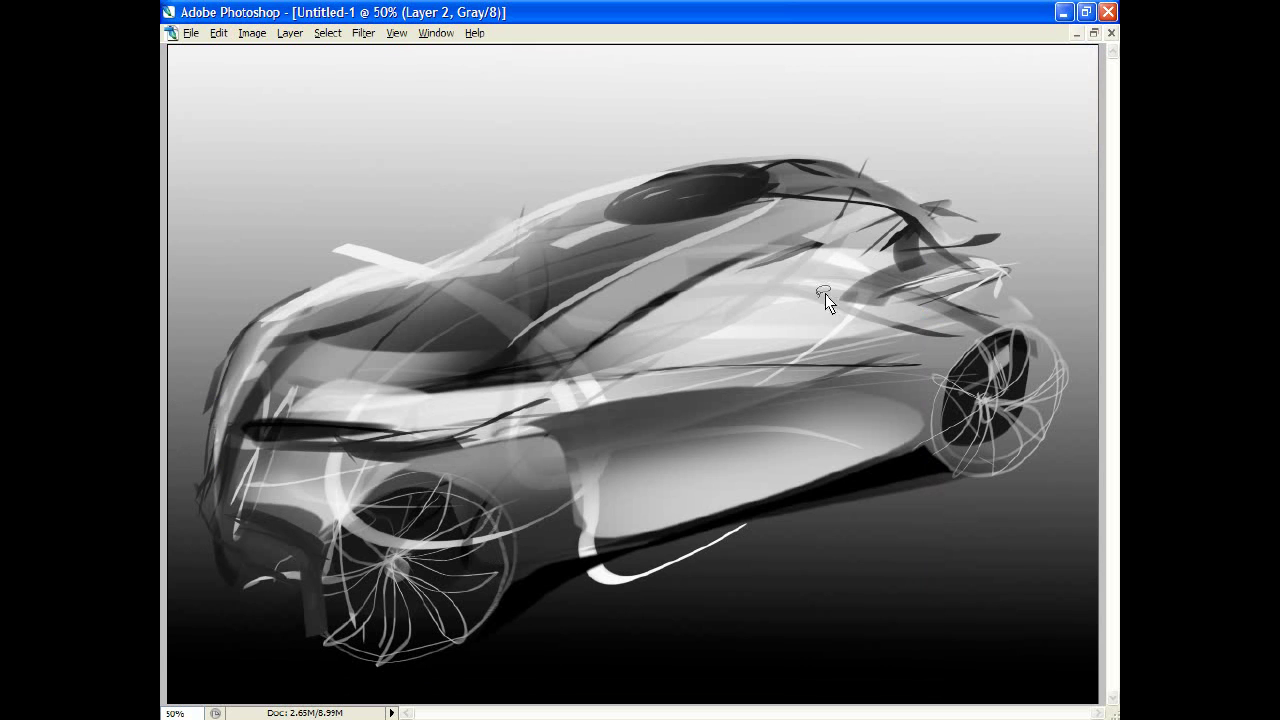
- Paint a white highlight inside a lasso-selected strip along the rear upper body, then deselect
{"action": "mouse_move", "coordinate": [790, 250]}
{"action": "left_mouse_down"}
{"action": "mouse_move", "coordinate": [990, 262]}
{"action": "mouse_move", "coordinate": [810, 262]}
{"action": "left_mouse_up"}
{"action": "key", "text": "Tab"}
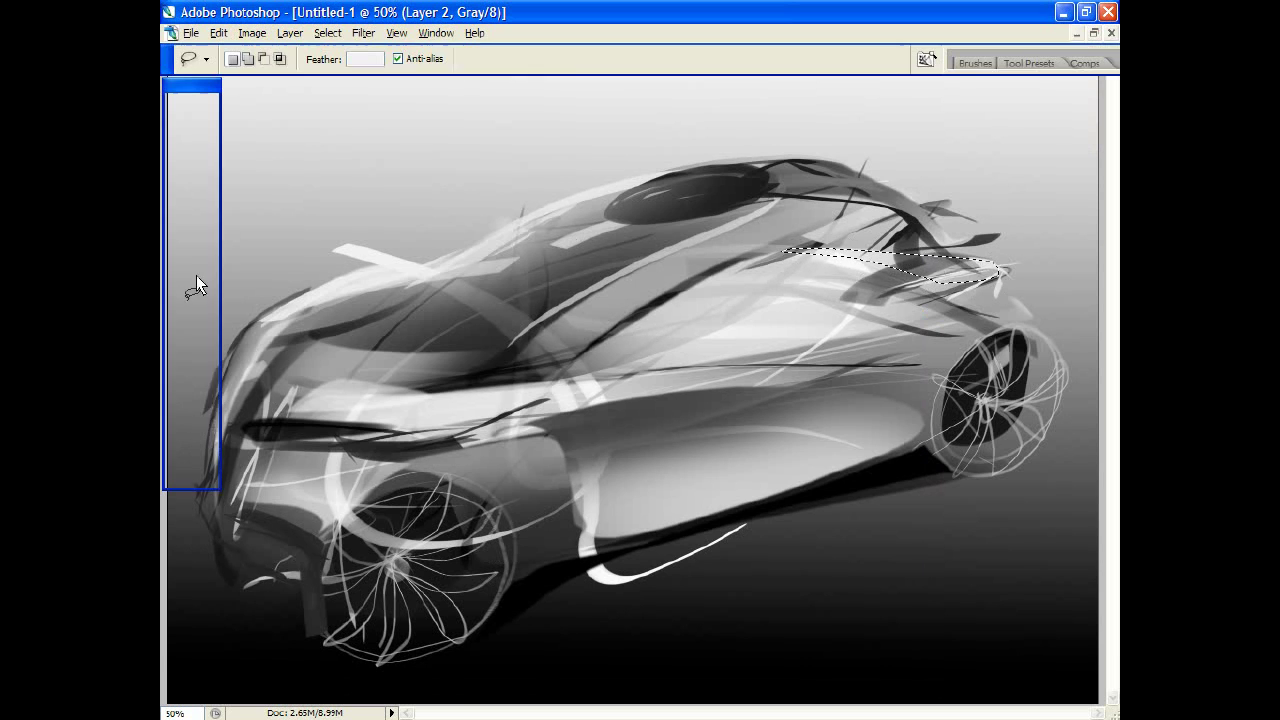
{"action": "left_click", "coordinate": [204, 195]}
{"action": "key", "text": "x"}
{"action": "key", "text": "Tab"}
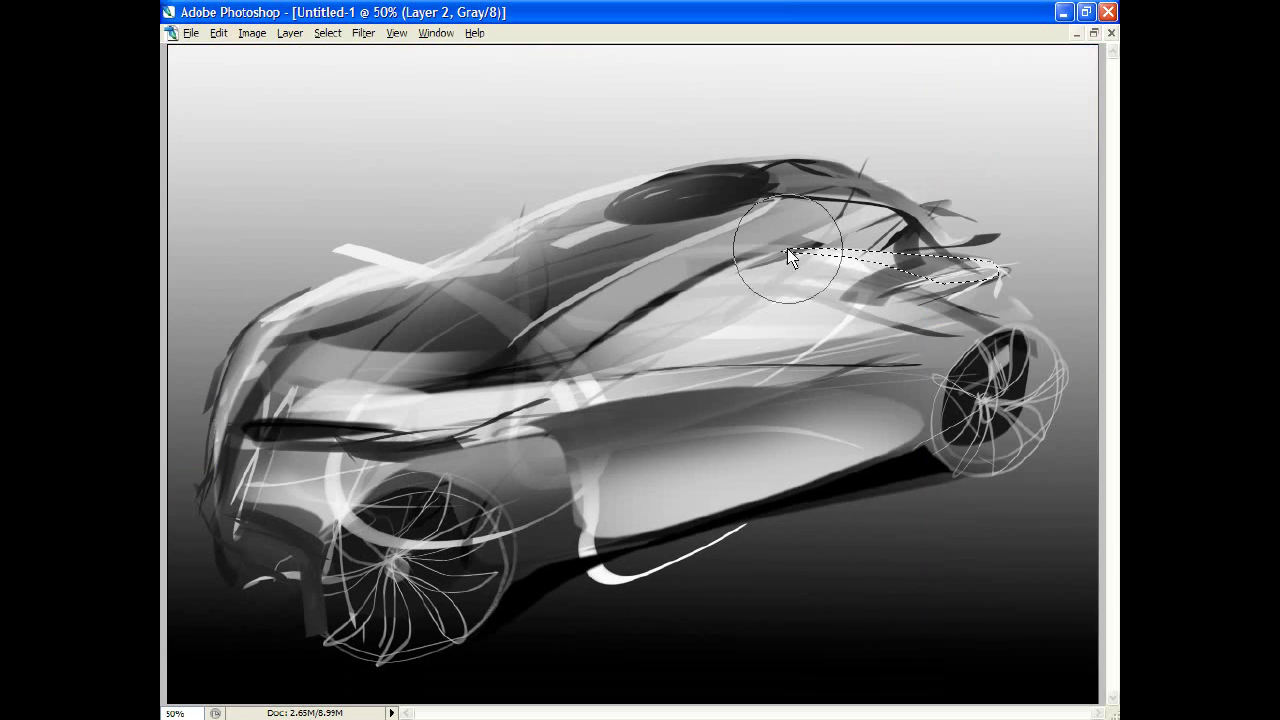
{"action": "mouse_move", "coordinate": [787, 248]}
{"action": "left_mouse_down"}
{"action": "mouse_move", "coordinate": [1052, 298]}
{"action": "mouse_move", "coordinate": [800, 255]}
{"action": "left_mouse_up"}
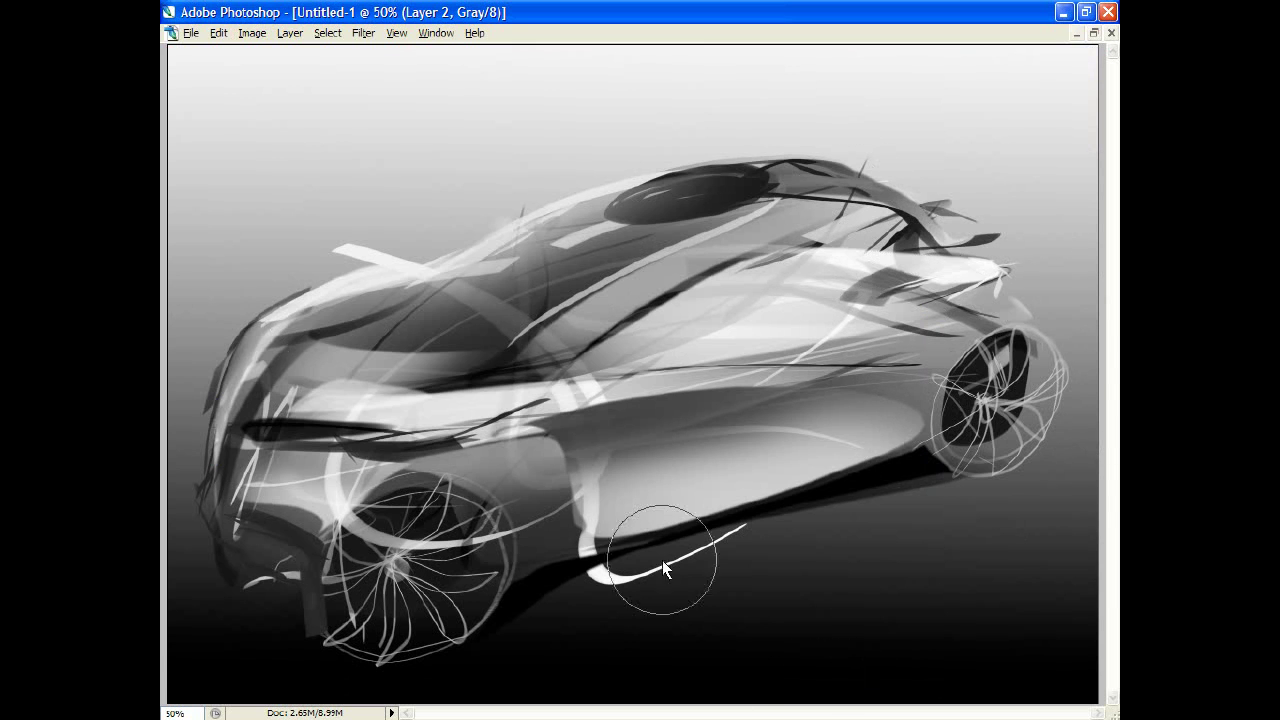
{"action": "key", "text": "ctrl+d"}
{"action": "key", "text": "Tab"}
- Darken a lasso-selected band along the roofline in black, undoing the last lighter stroke
{"action": "left_click", "coordinate": [178, 152]}
{"action": "key", "text": "Tab"}
{"action": "mouse_move", "coordinate": [822, 196]}
{"action": "left_mouse_down"}
{"action": "mouse_move", "coordinate": [848, 253]}
{"action": "mouse_move", "coordinate": [470, 380]}
{"action": "left_mouse_up"}
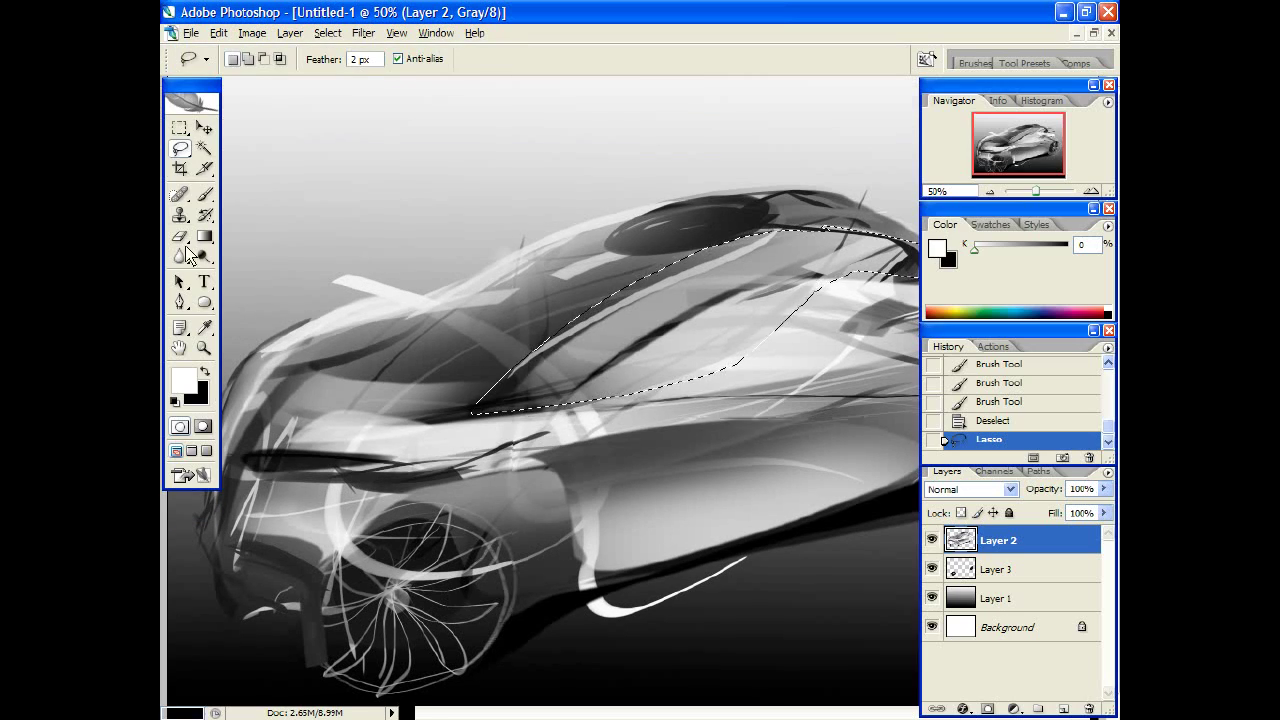
{"action": "key", "text": "Tab"}
{"action": "key", "text": "x"}
{"action": "key", "text": "Tab"}
{"action": "left_click_drag", "start_coordinate": [640, 300], "coordinate": [1043, 338]}
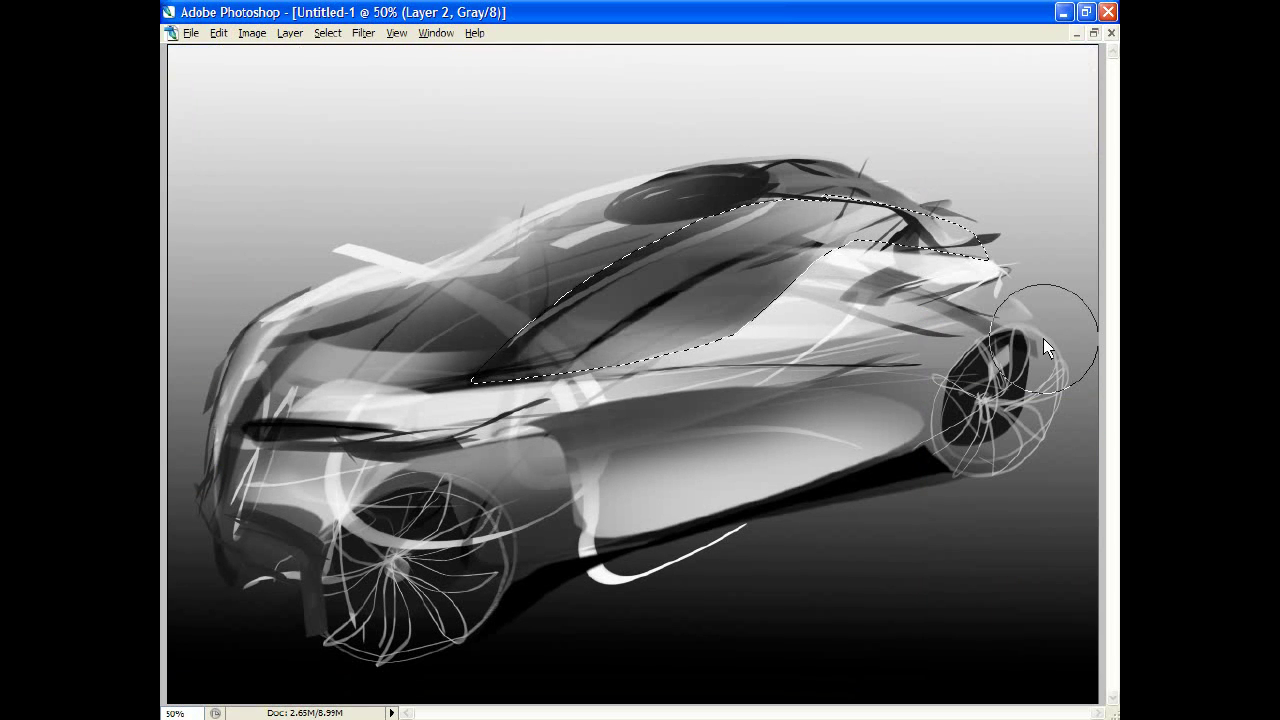
{"action": "left_click_drag", "start_coordinate": [659, 223], "coordinate": [1099, 386]}
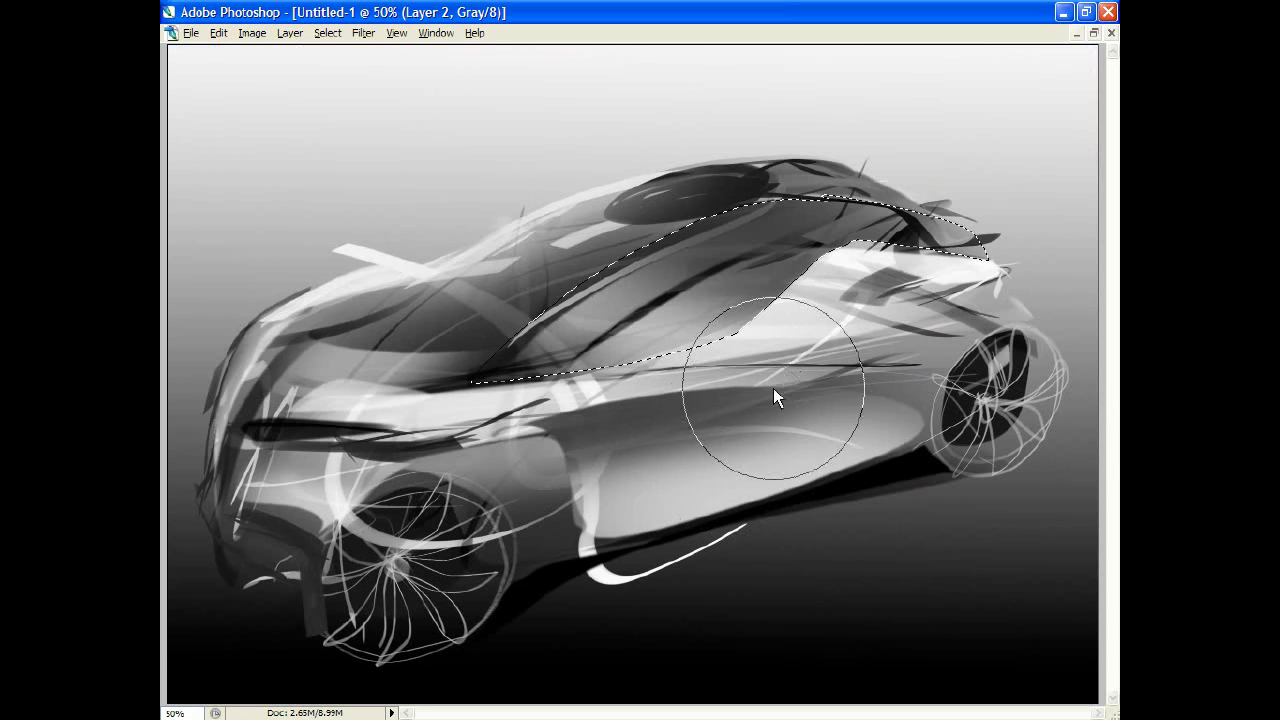
{"action": "left_click_drag", "start_coordinate": [640, 270], "coordinate": [1090, 280]}
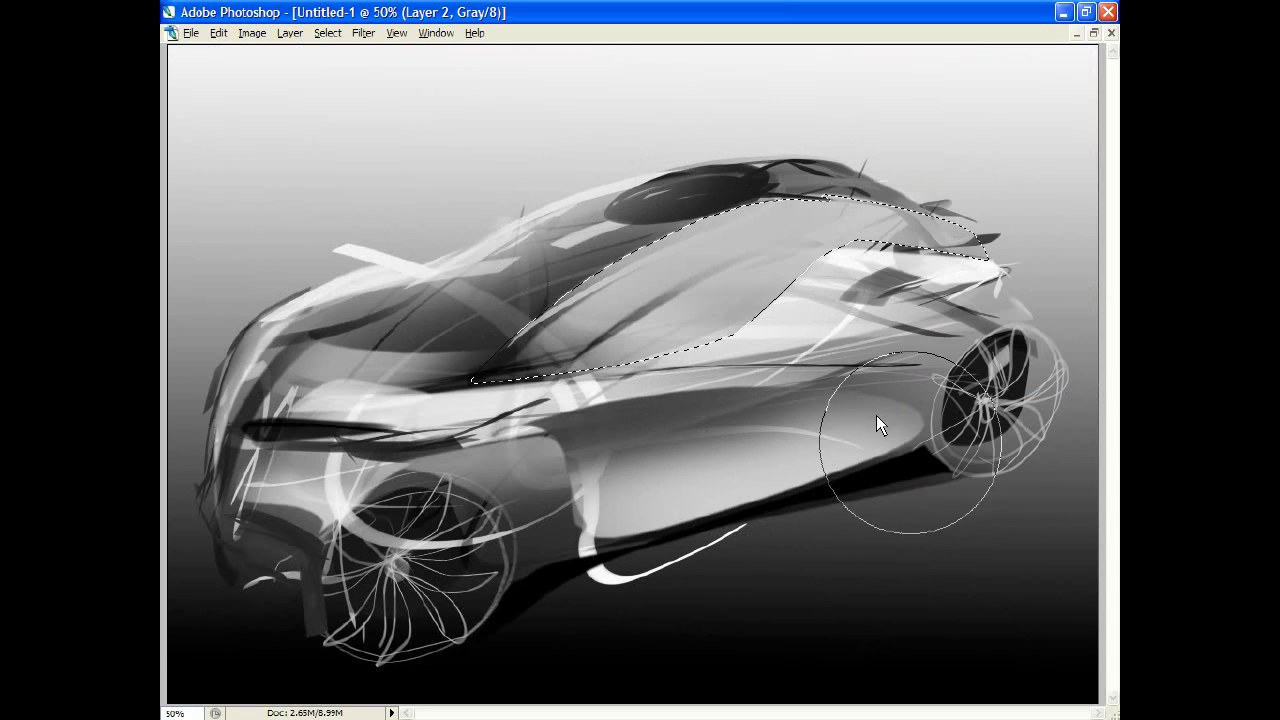
{"action": "key", "text": "ctrl+z"}
{"action": "key", "text": "ctrl+d"}
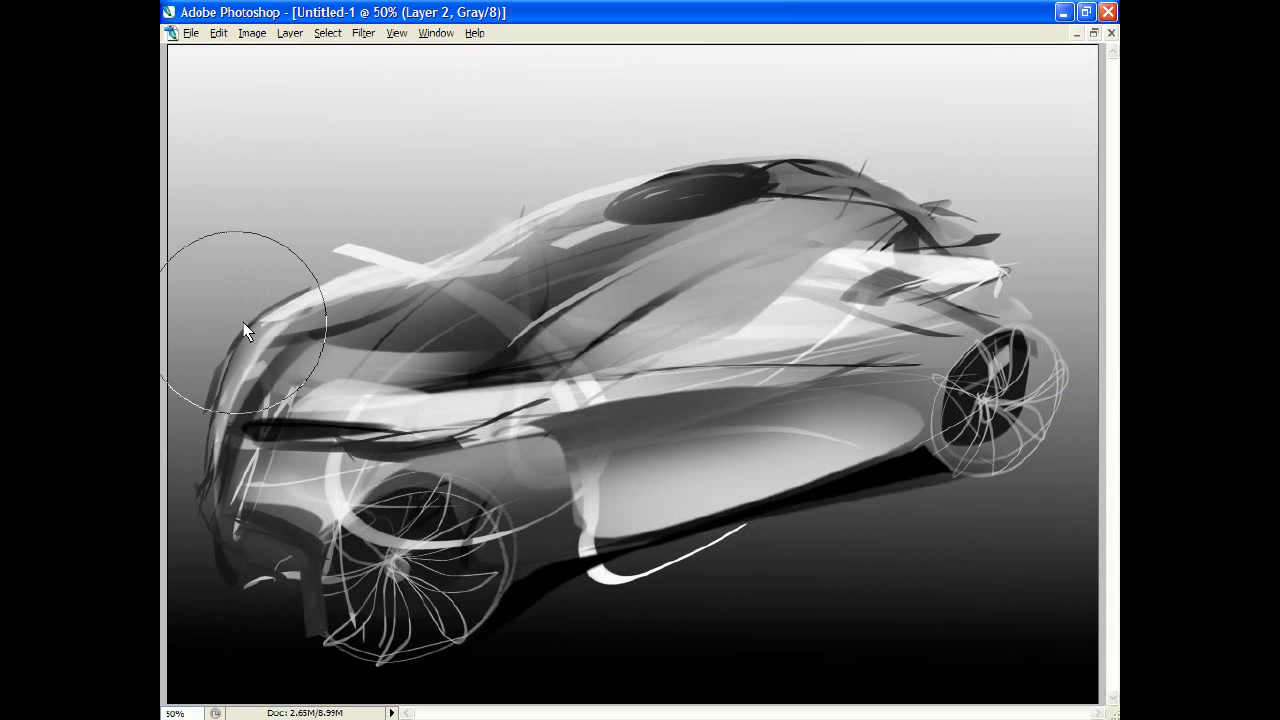
{"action": "key", "text": "ctrl+minus"}
{"action": "key", "text": "ctrl+minus"}
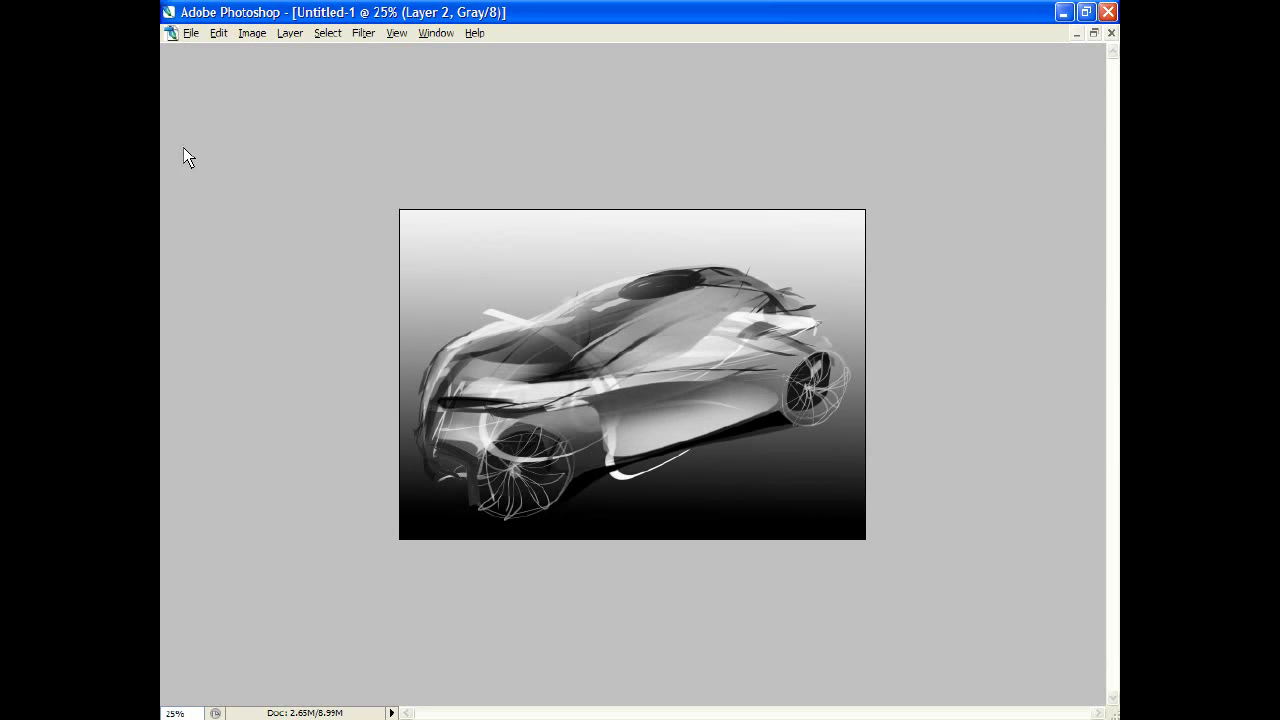
- Brighten the rear roof and spoiler area with a light brush inside a lasso selection
{"action": "key", "text": "ctrl+plus"}
{"action": "key", "text": "ctrl+plus"}
{"action": "key", "text": "Tab"}
{"action": "key", "text": "Tab"}
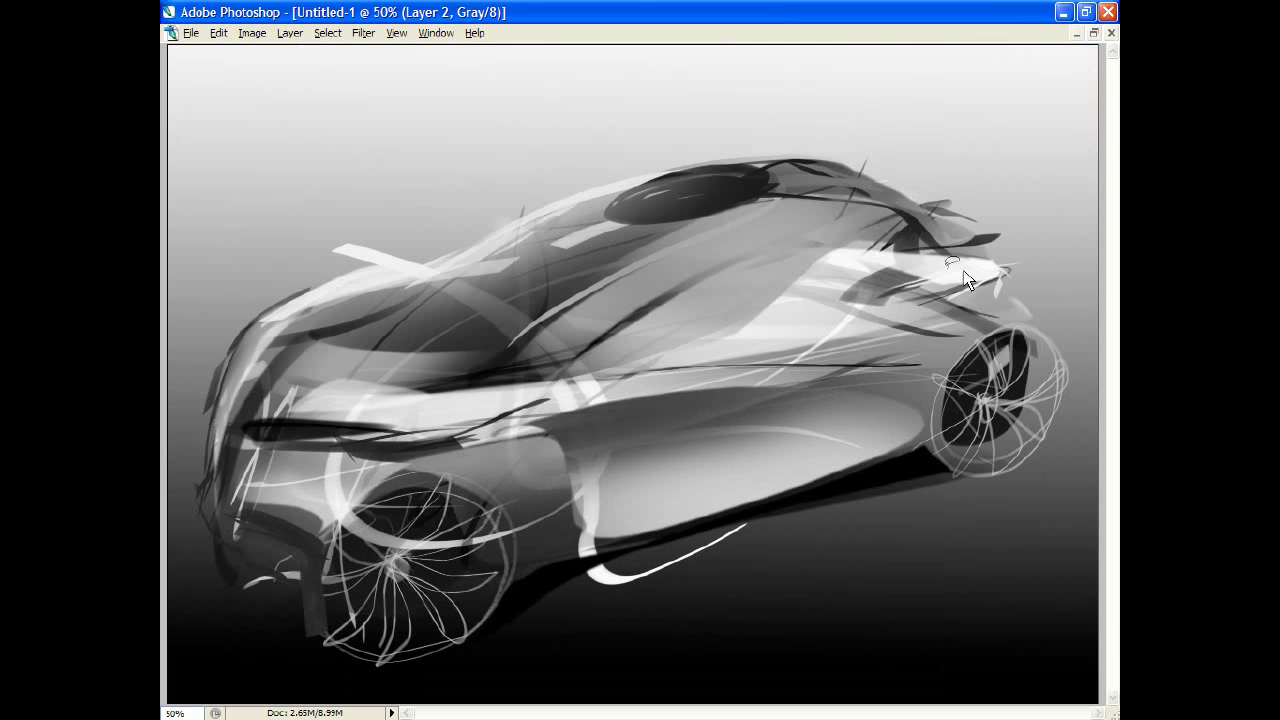
{"action": "left_click_drag", "start_coordinate": [964, 272], "coordinate": [985, 256]}
{"action": "key", "text": "Tab"}
{"action": "left_click", "coordinate": [207, 200]}
{"action": "key", "text": "Tab"}
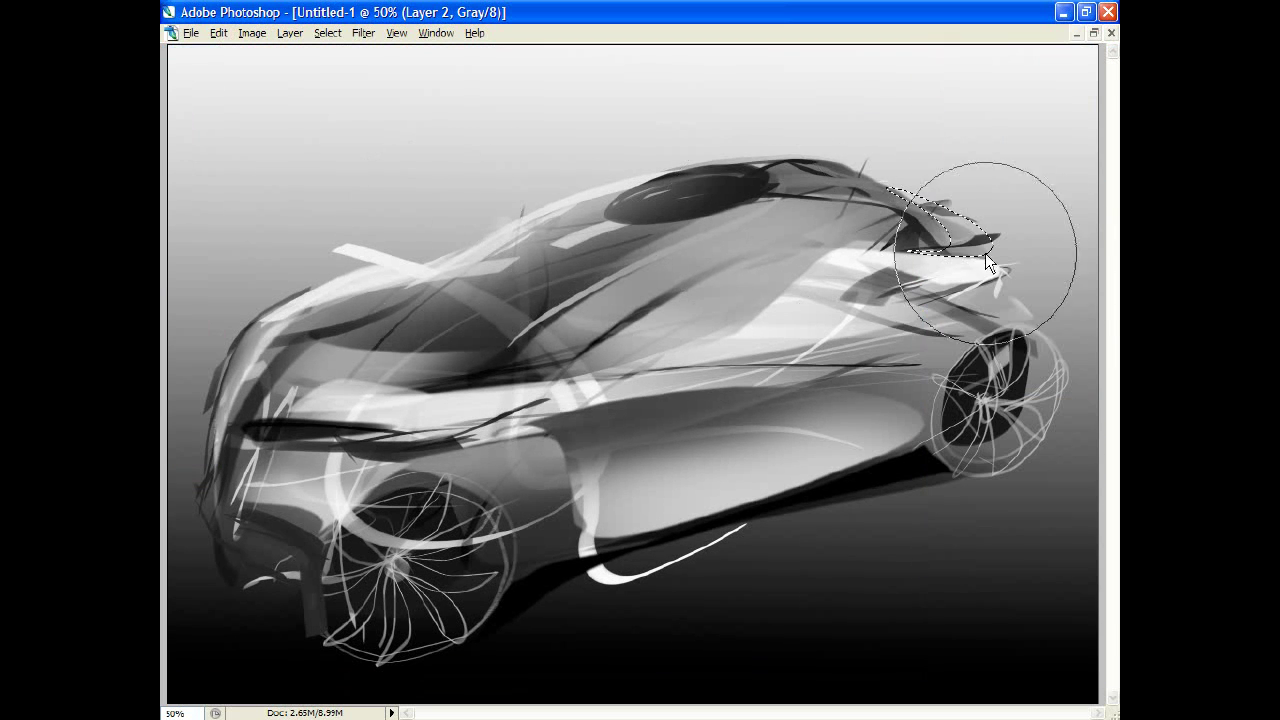
{"action": "key", "text": "ctrl+d"}
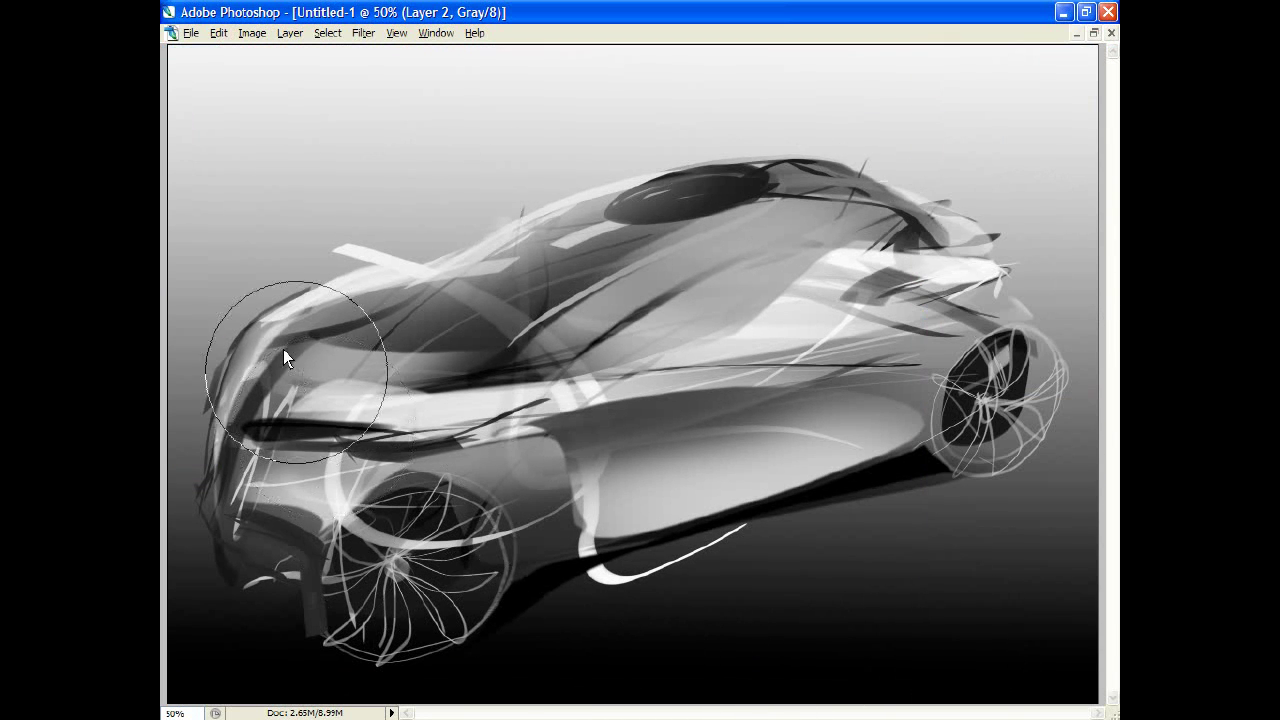
{"action": "key", "text": "Tab"}
- Add a pale highlight to the lasso-outlined rear spoiler tip, then zoom out to review
{"action": "key", "text": "Tab"}
{"action": "mouse_move", "coordinate": [1055, 322]}
{"action": "left_mouse_down"}
{"action": "mouse_move", "coordinate": [995, 290]}
{"action": "mouse_move", "coordinate": [1010, 260]}
{"action": "left_mouse_up"}
{"action": "key", "text": "Tab"}
{"action": "key", "text": "b"}
{"action": "key", "text": "Tab"}
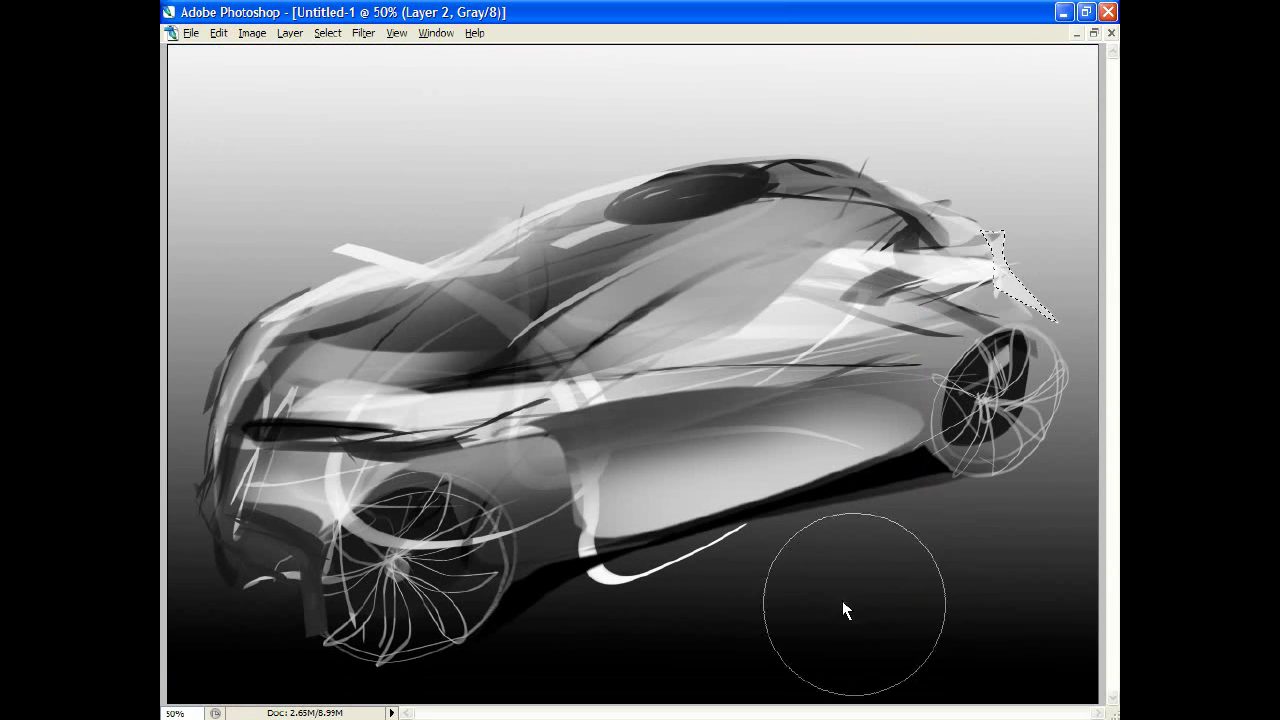
{"action": "key", "text": "ctrl+d"}
{"action": "key", "text": "ctrl+minus"}
{"action": "key", "text": "ctrl+minus"}
{"action": "key", "text": "ctrl+minus"}
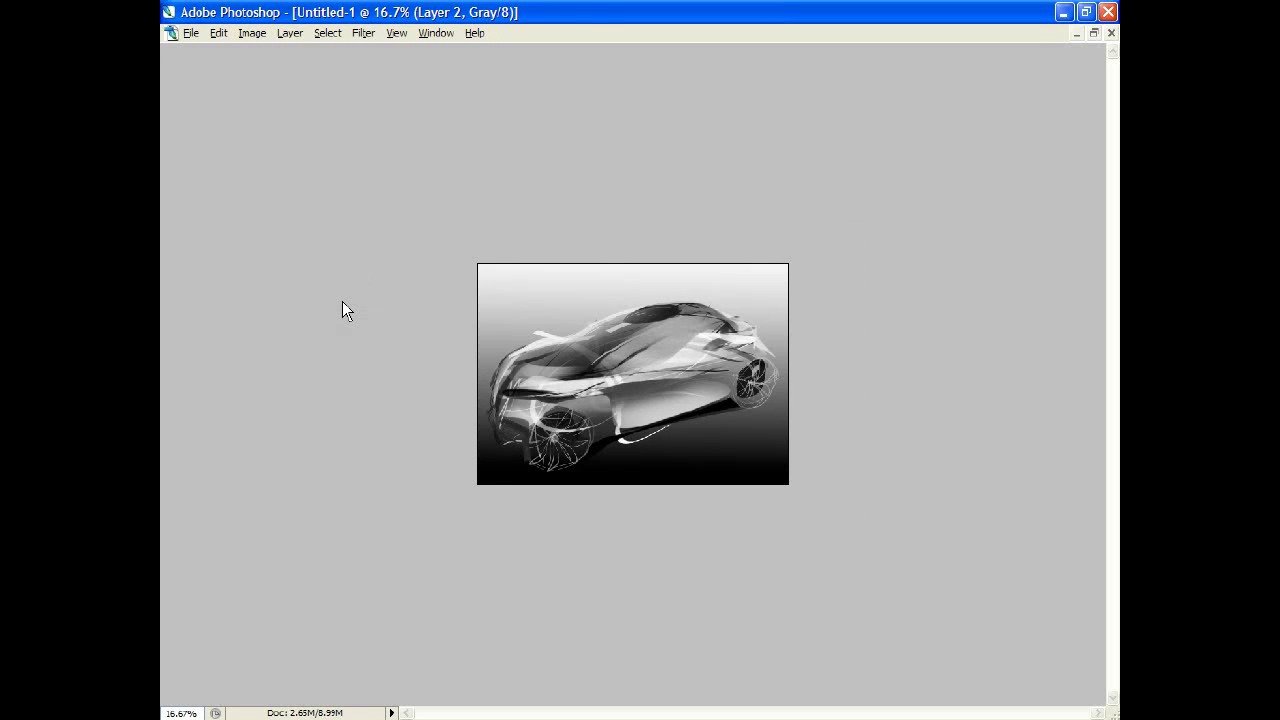
{"action": "key", "text": "ctrl+plus"}
{"action": "key", "text": "ctrl+plus"}
- Paint a dark black curve inside a lasso outline at the base of the windscreen
{"action": "key", "text": "Tab"}
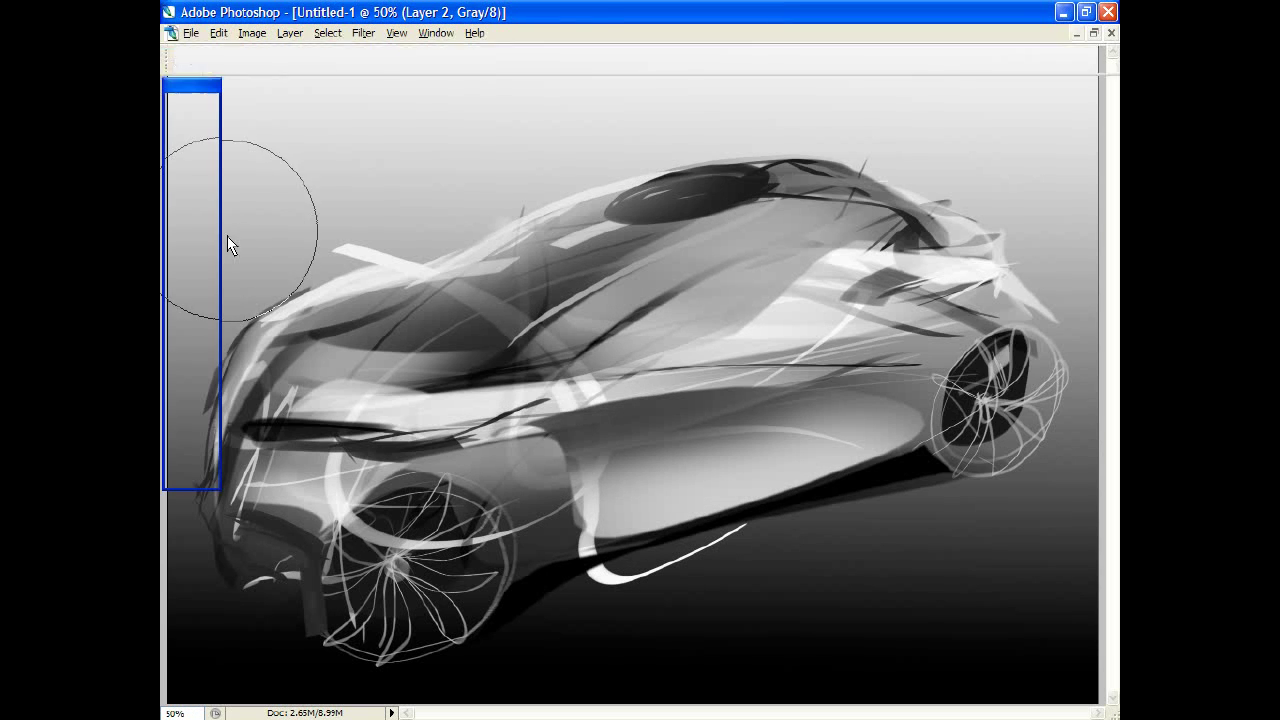
{"action": "key", "text": "Tab"}
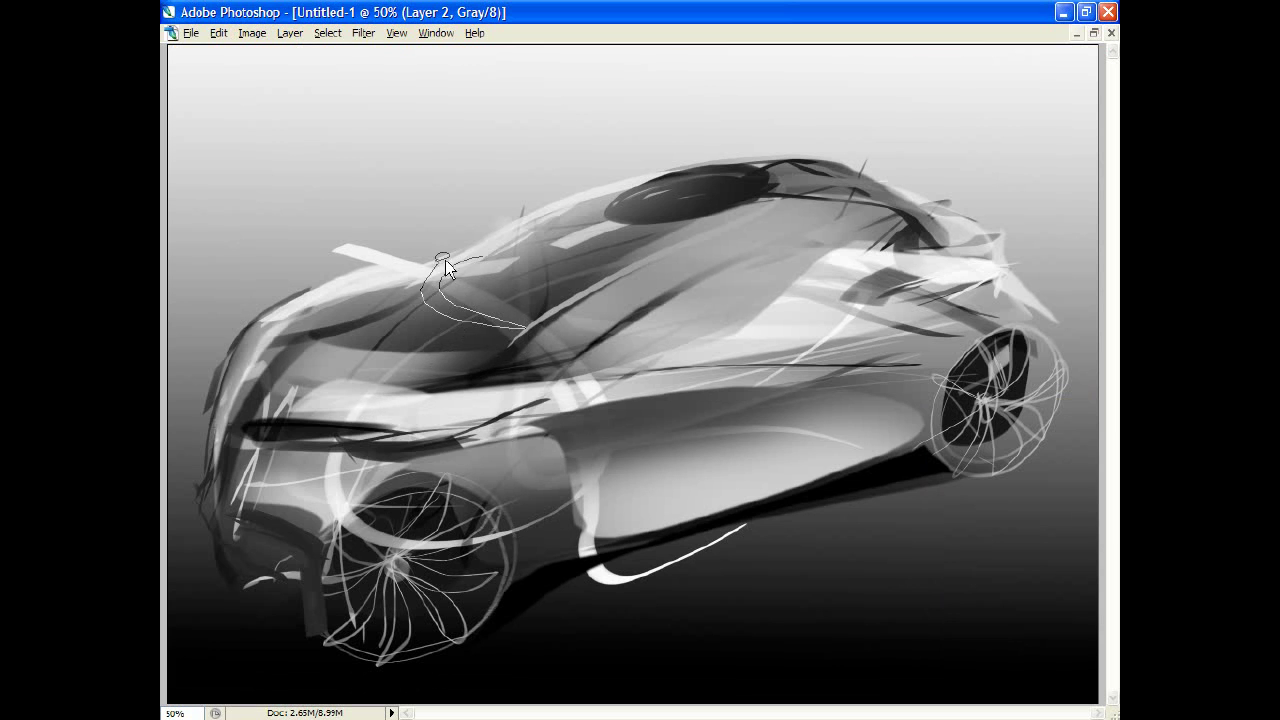
{"action": "left_click_drag", "start_coordinate": [445, 260], "coordinate": [443, 262]}
{"action": "key", "text": "Tab"}
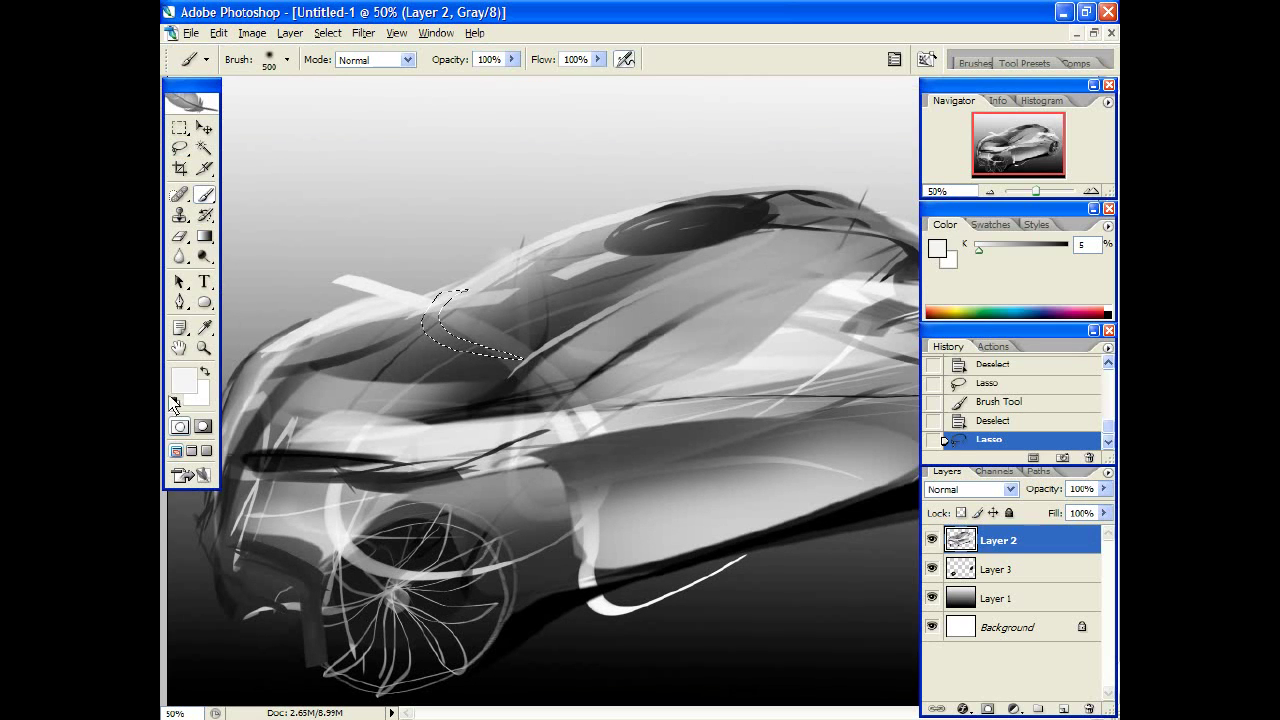
{"action": "left_click", "coordinate": [173, 401]}
{"action": "key", "text": "Tab"}
{"action": "left_click_drag", "start_coordinate": [520, 326], "coordinate": [319, 366]}
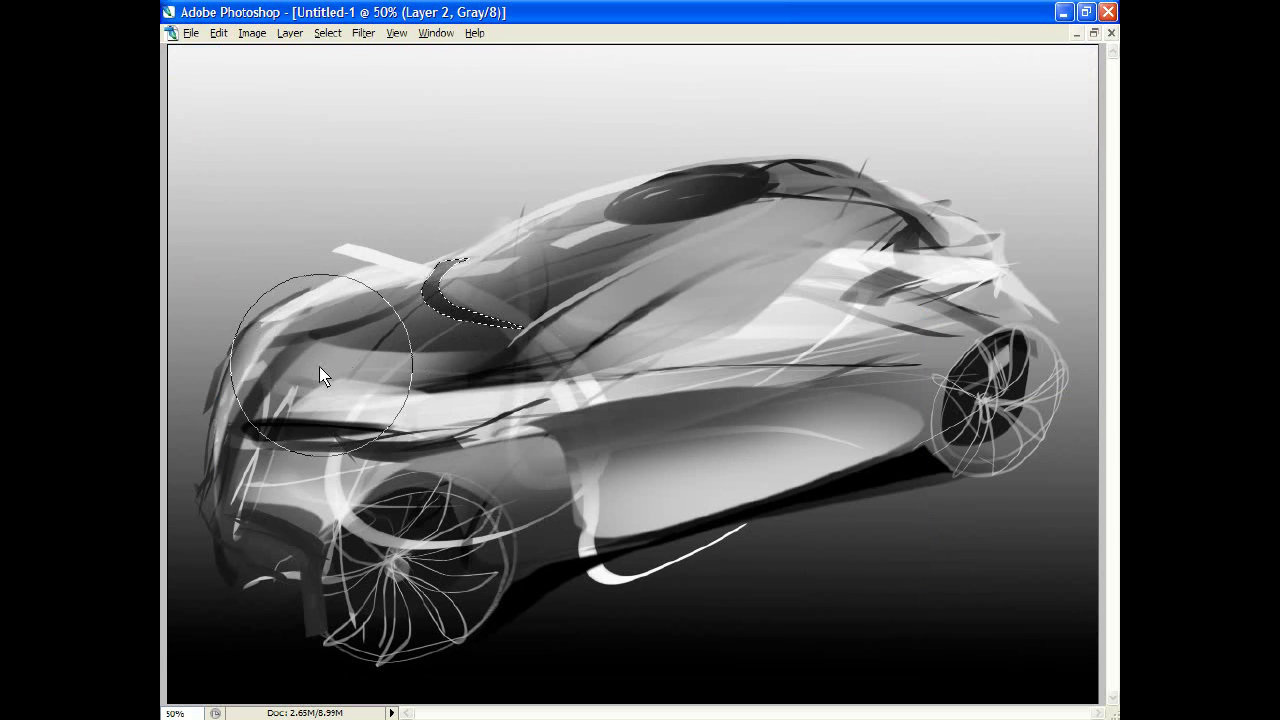
- Cancel the accidental Save dialog and return to the Lasso tool
{"action": "key", "text": "ctrl+s"}
{"action": "left_click", "coordinate": [941, 490]}
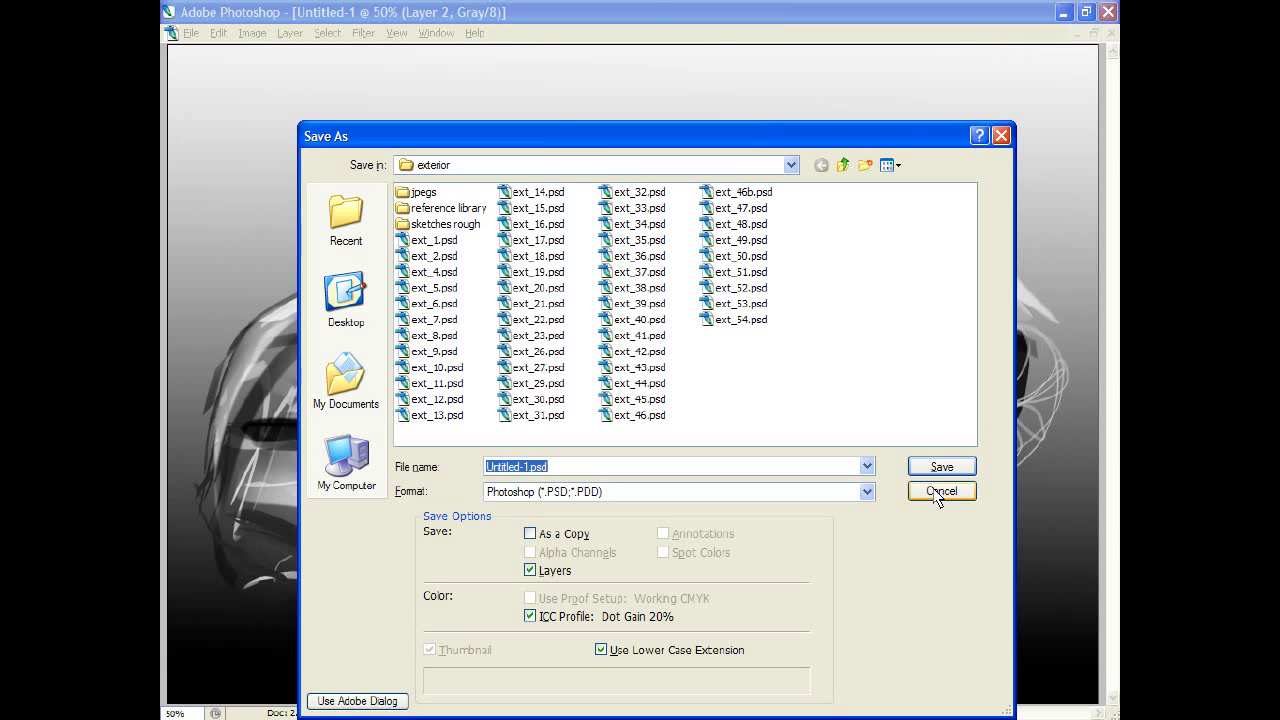
{"action": "key", "text": "Tab"}
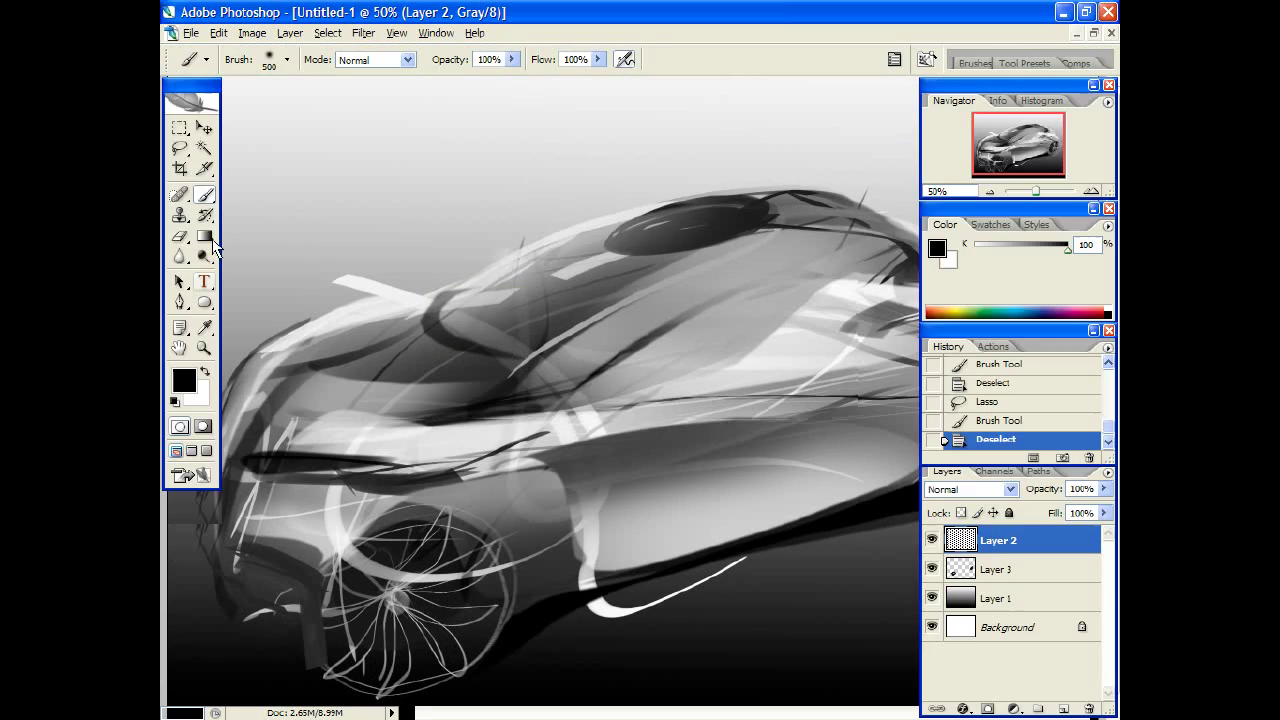
{"action": "key", "text": "l"}
{"action": "key", "text": "Tab"}
{"action": "key", "text": "Tab"}
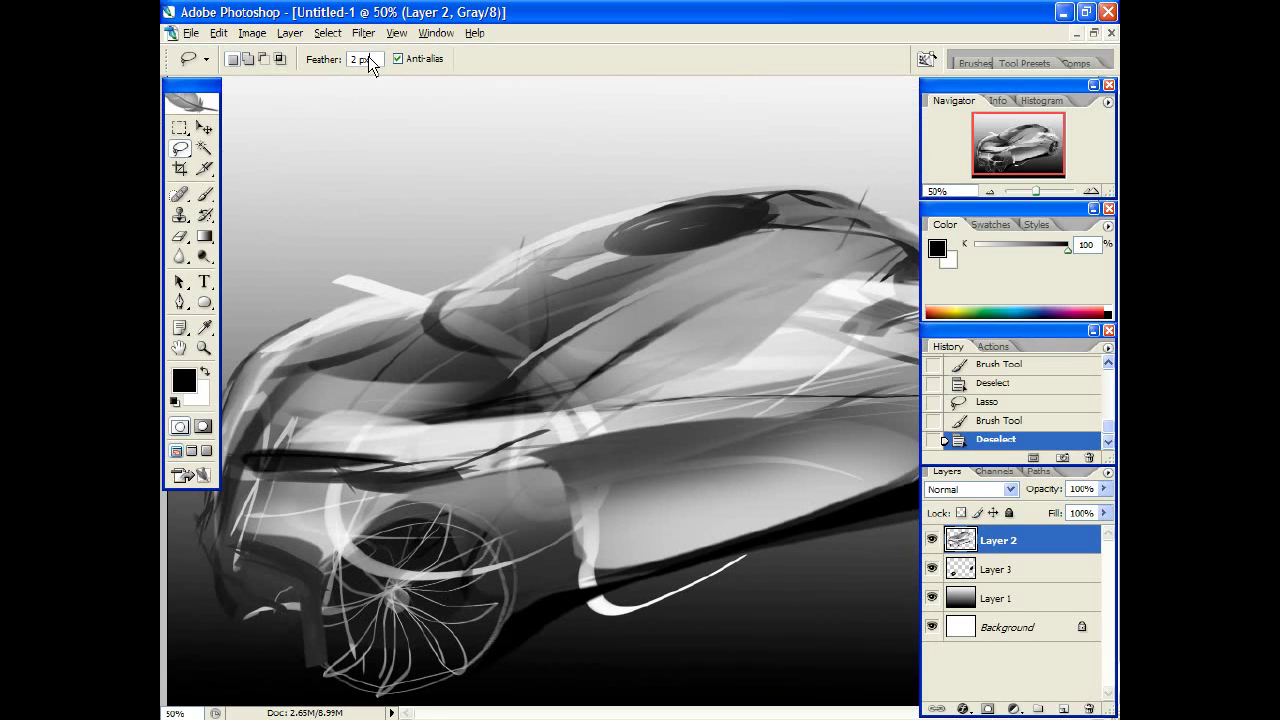
- Darken the headlight and upper-left edge inside a freehand selection, then deselect
{"action": "key", "text": "Tab"}
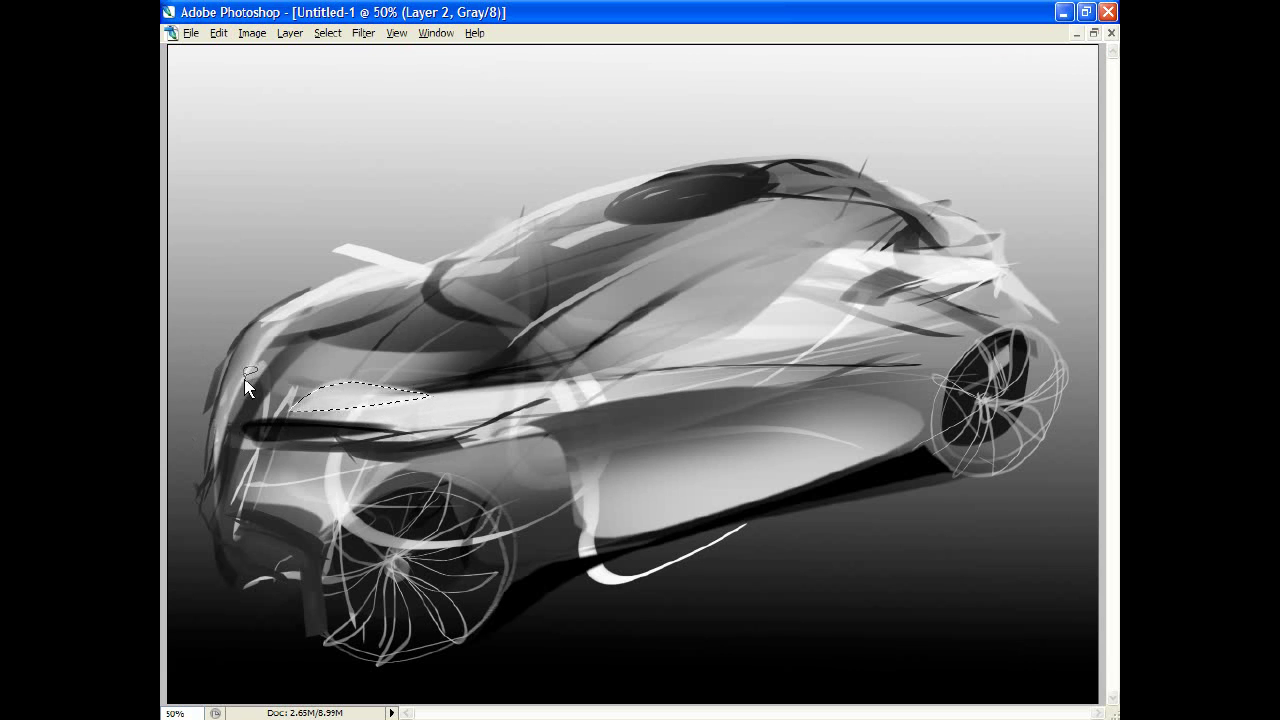
{"action": "left_click_drag", "start_coordinate": [373, 404], "coordinate": [292, 412]}
{"action": "left_click_drag", "start_coordinate": [401, 388], "coordinate": [370, 377]}
{"action": "left_click_drag", "start_coordinate": [324, 285], "coordinate": [321, 278]}
{"action": "key", "text": "Tab"}
{"action": "key", "text": "b"}
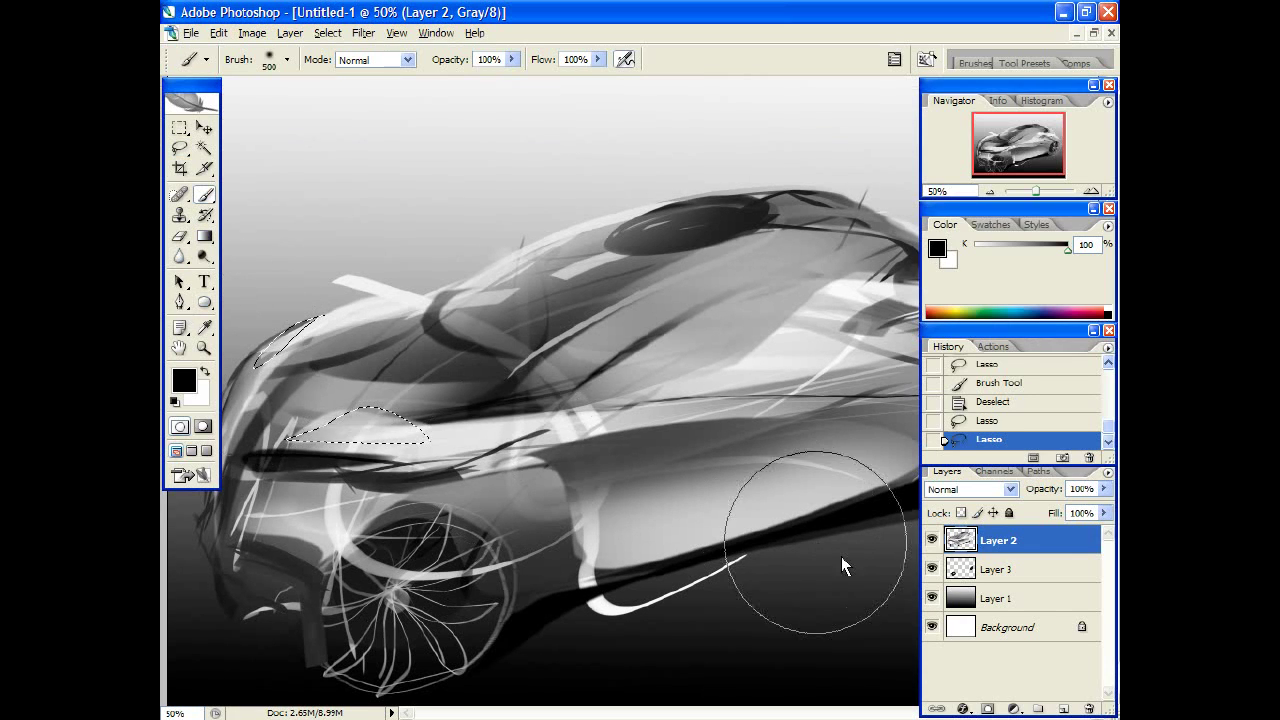
{"action": "mouse_move", "coordinate": [420, 470]}
{"action": "left_mouse_down"}
{"action": "mouse_move", "coordinate": [330, 480]}
{"action": "mouse_move", "coordinate": [352, 460]}
{"action": "mouse_move", "coordinate": [254, 535]}
{"action": "left_mouse_up"}
{"action": "key", "text": "ctrl+d"}
{"action": "key", "text": "Tab"}
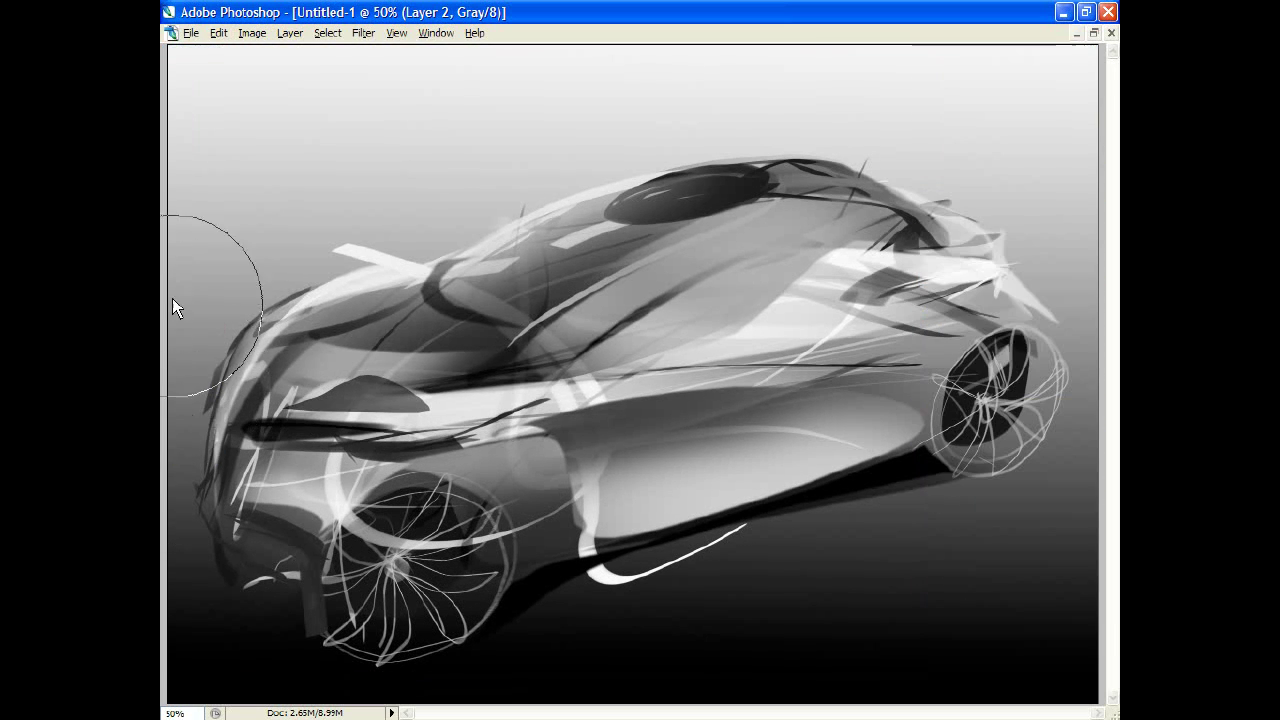
{"action": "key", "text": "Tab"}
- Re-outline the headlight area with the lasso and brush over it again
{"action": "left_click", "coordinate": [179, 150]}
{"action": "key", "text": "Tab"}
{"action": "mouse_move", "coordinate": [262, 326]}
{"action": "left_mouse_down"}
{"action": "mouse_move", "coordinate": [291, 398]}
{"action": "mouse_move", "coordinate": [491, 629]}
{"action": "left_mouse_up"}
{"action": "key", "text": "Tab"}
{"action": "key", "text": "b"}
{"action": "key", "text": "ctrl+d"}
{"action": "key", "text": "Tab"}
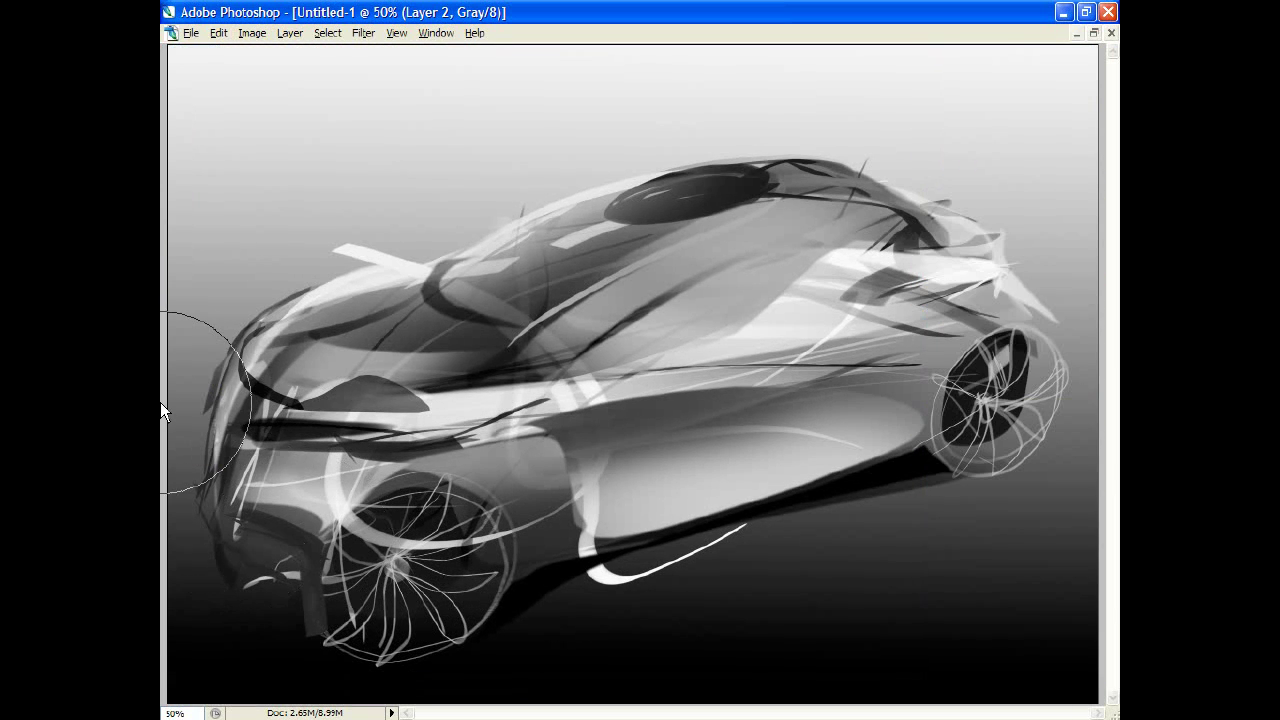
{"action": "key", "text": "Tab"}
- Zoom out to review the sketch and undo the stray thin dark stroke
{"action": "left_click", "coordinate": [180, 150]}
{"action": "key", "text": "Tab"}
{"action": "key", "text": "ctrl+minus"}
{"action": "key", "text": "ctrl+minus"}
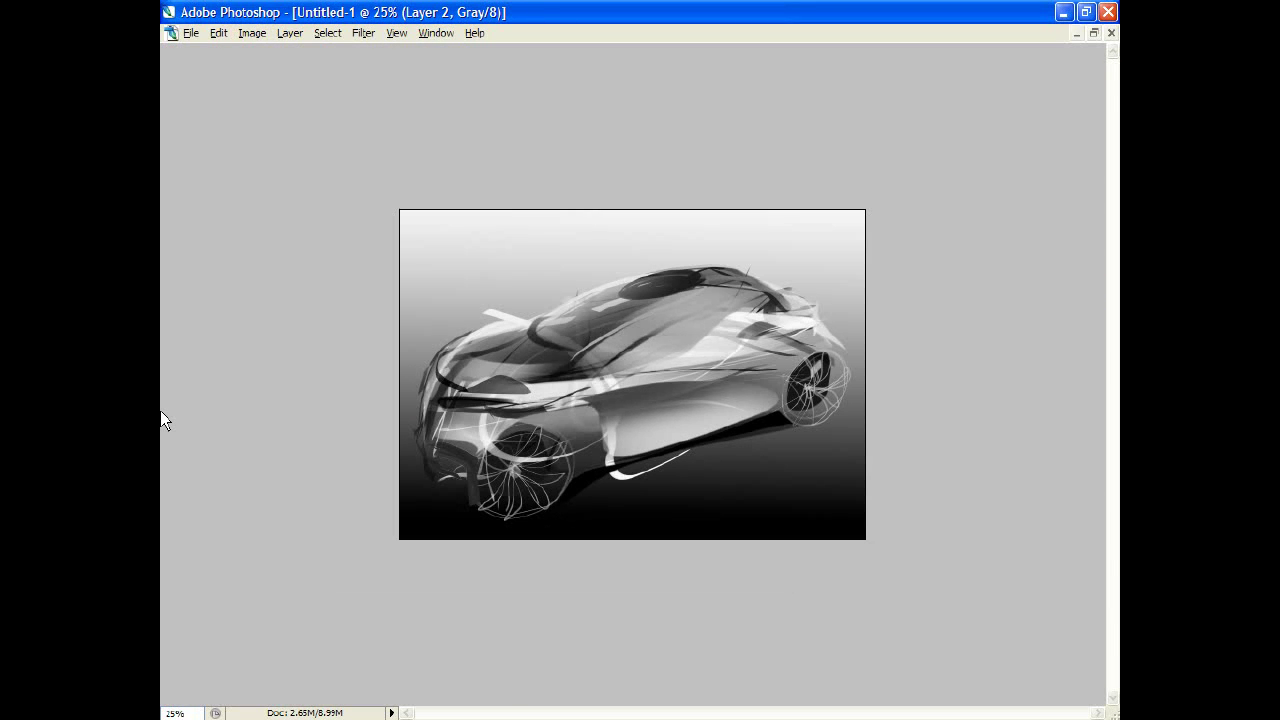
{"action": "key", "text": "ctrl+plus"}
{"action": "key", "text": "ctrl+plus"}
{"action": "key", "text": "Tab"}
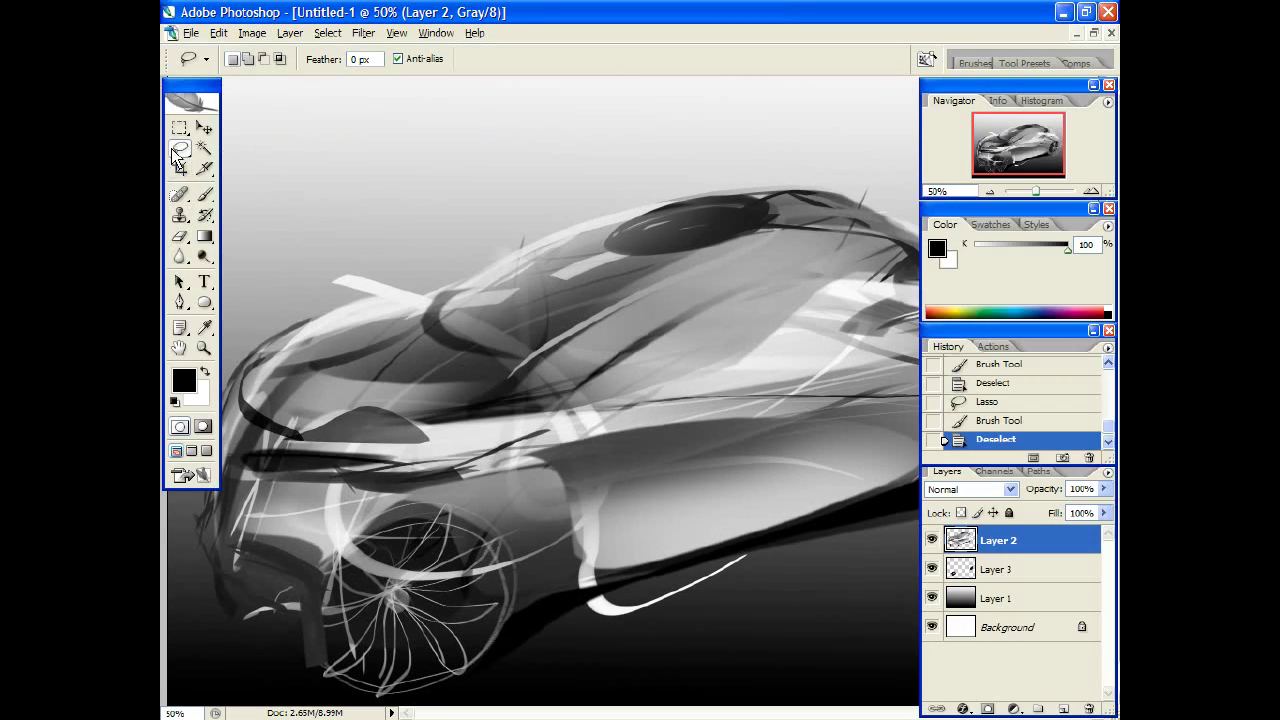
{"action": "key", "text": "Tab"}
{"action": "key", "text": "ctrl+z"}
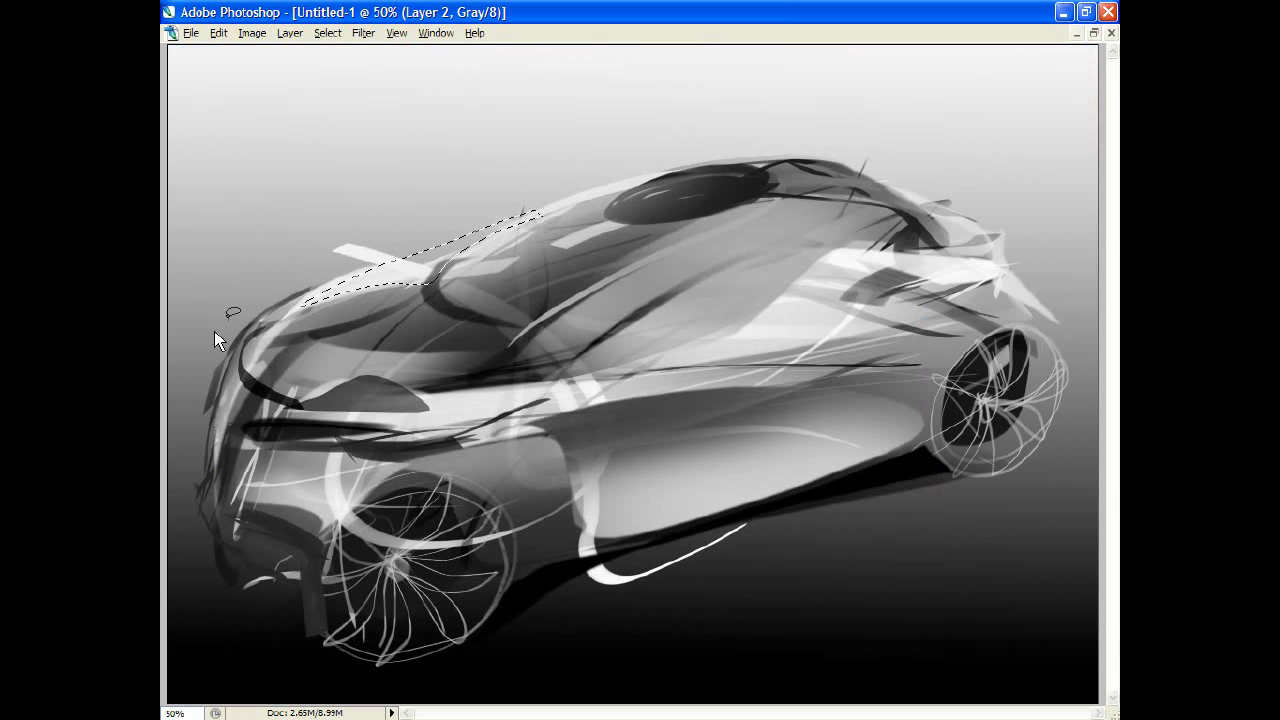
- Lighten the hood's top edge inside a lasso selection, then review zoomed out
{"action": "left_click_drag", "start_coordinate": [417, 249], "coordinate": [422, 290]}
{"action": "key", "text": "Tab"}
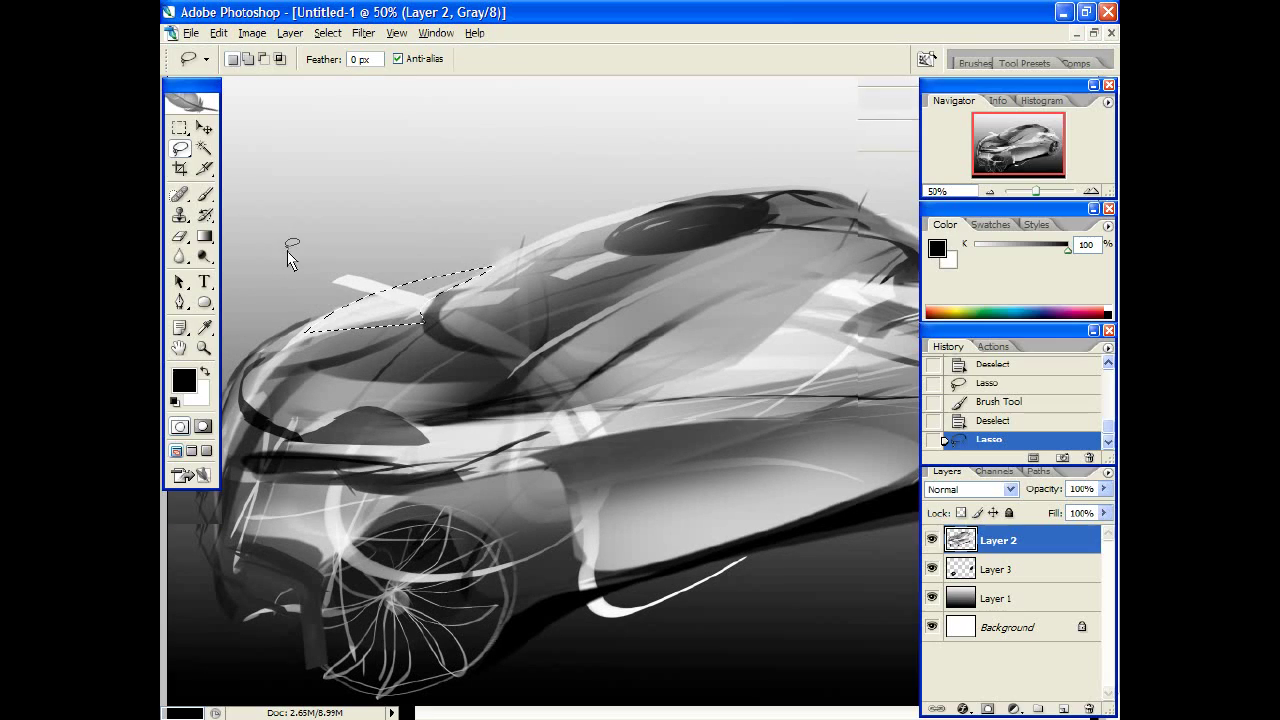
{"action": "key", "text": "b"}
{"action": "key", "text": "Tab"}
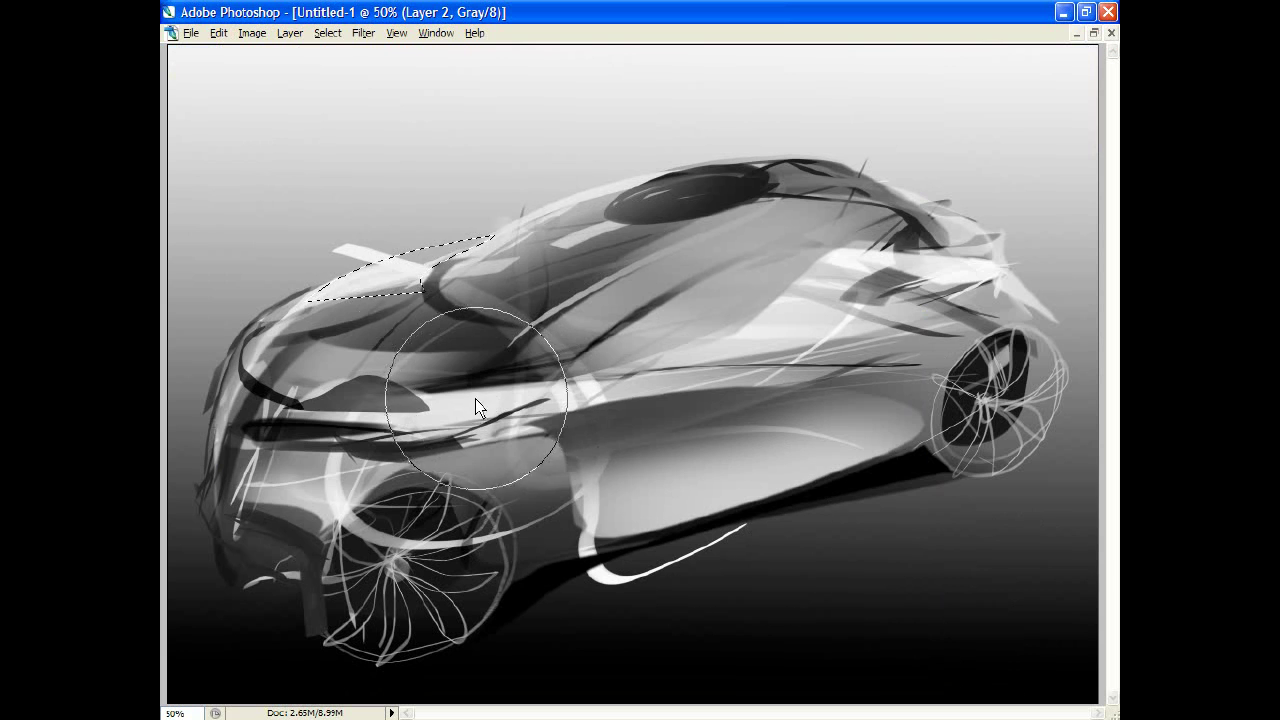
{"action": "left_click_drag", "start_coordinate": [413, 246], "coordinate": [320, 290]}
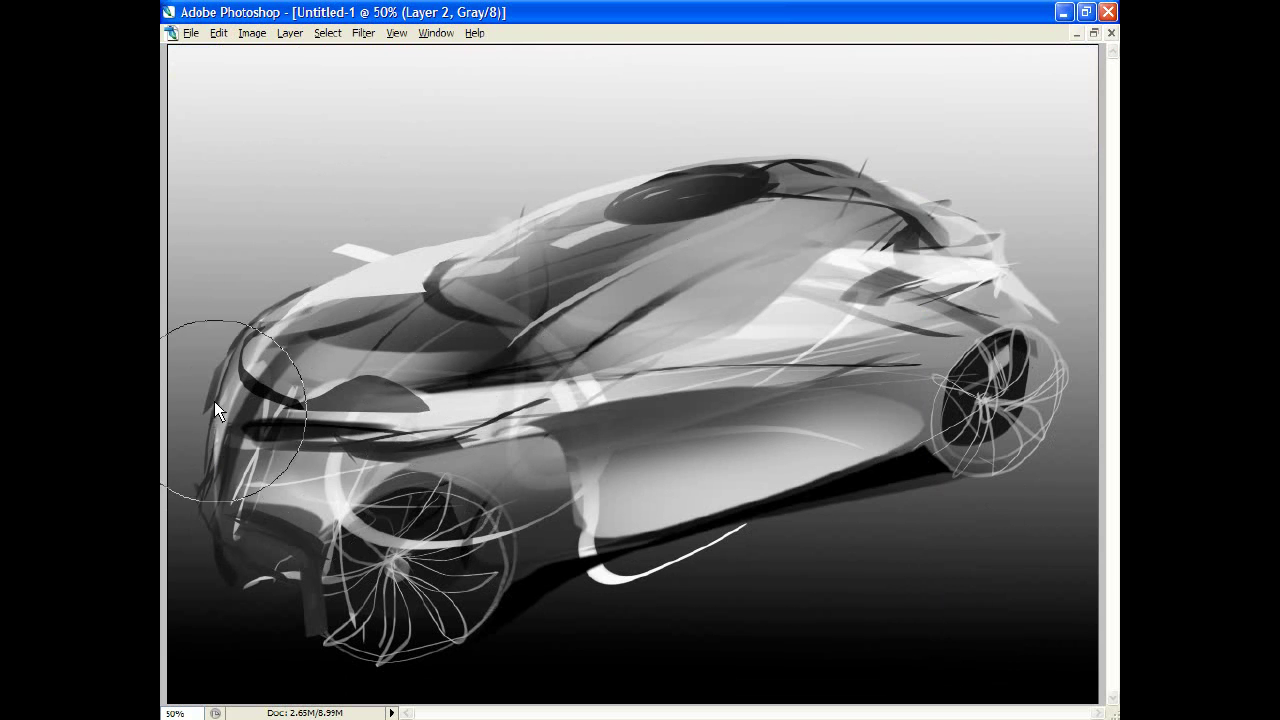
{"action": "key", "text": "ctrl+minus"}
{"action": "key", "text": "ctrl+minus"}
{"action": "key", "text": "ctrl+plus"}
- Outline an area on the car's mid-body with the Lasso tool
{"action": "key", "text": "Tab"}
{"action": "key", "text": "l"}
{"action": "key", "text": "Tab"}
{"action": "left_click_drag", "start_coordinate": [549, 430], "coordinate": [484, 421]}
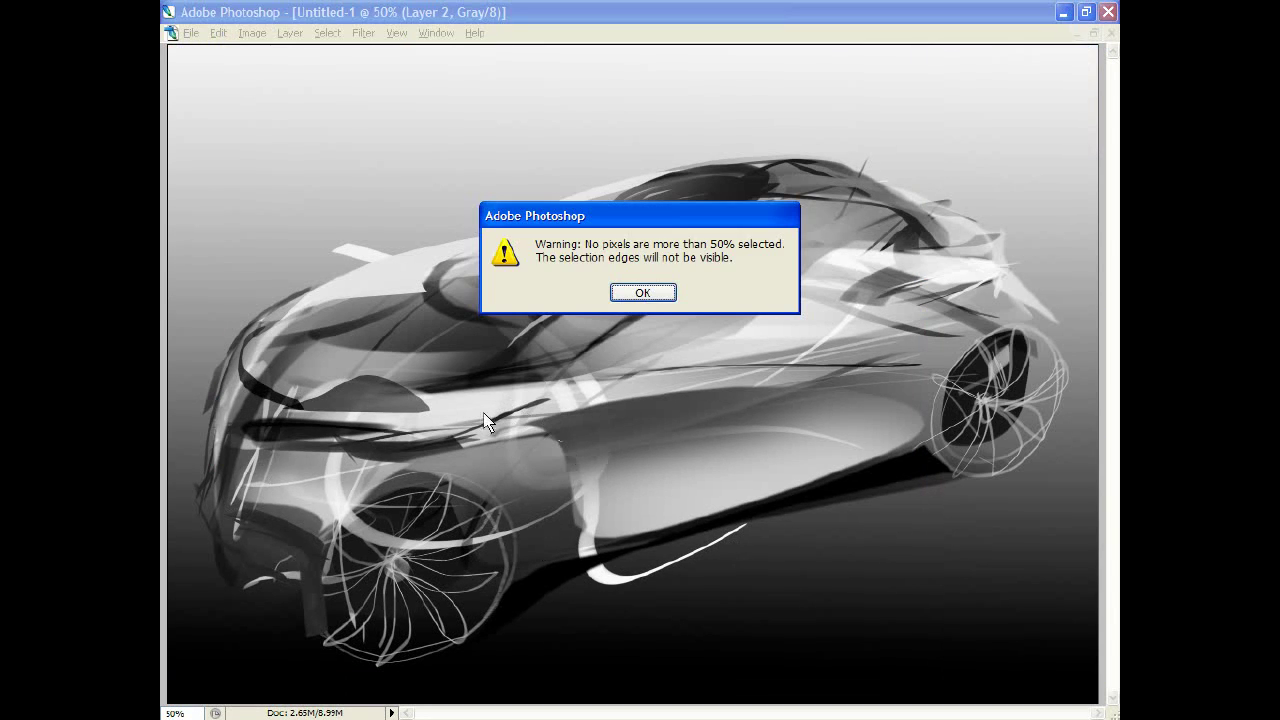
- Dismiss the warning and brush darker shading into a lasso selection of the lower door panel
{"action": "key", "text": "Return"}
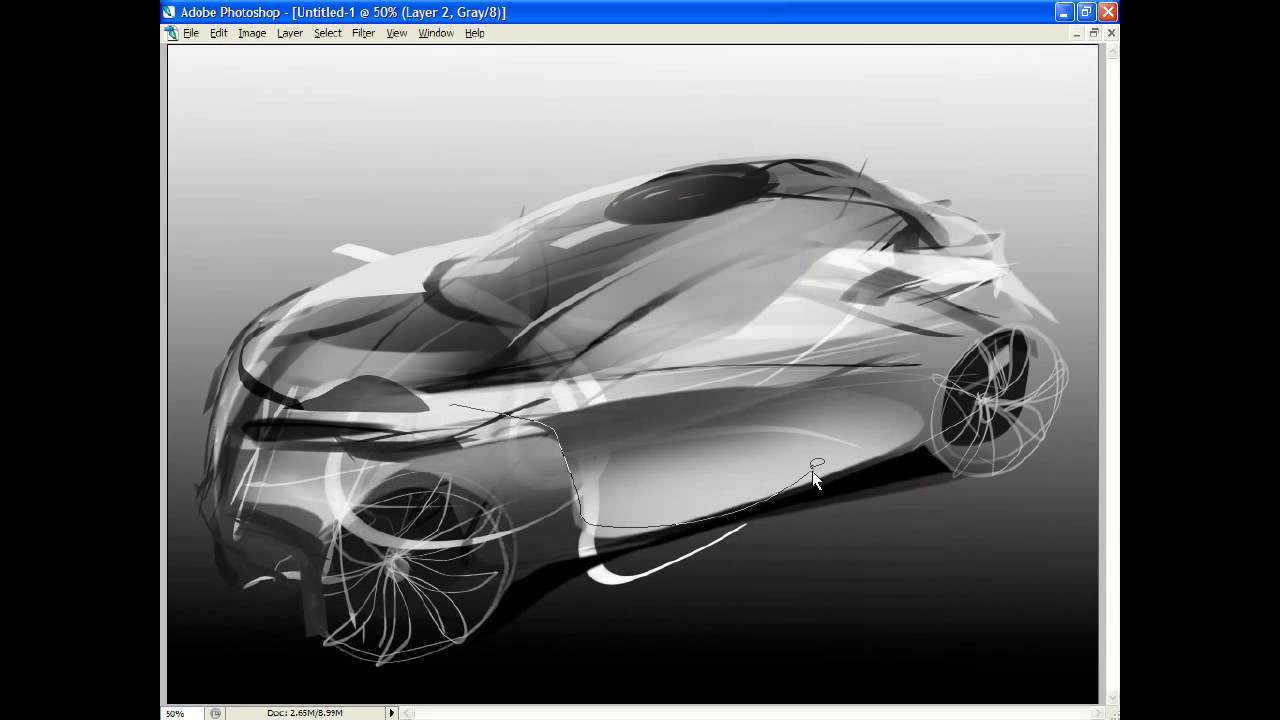
{"action": "left_click_drag", "start_coordinate": [549, 426], "coordinate": [440, 430]}
{"action": "left_click_drag", "start_coordinate": [797, 486], "coordinate": [802, 470]}
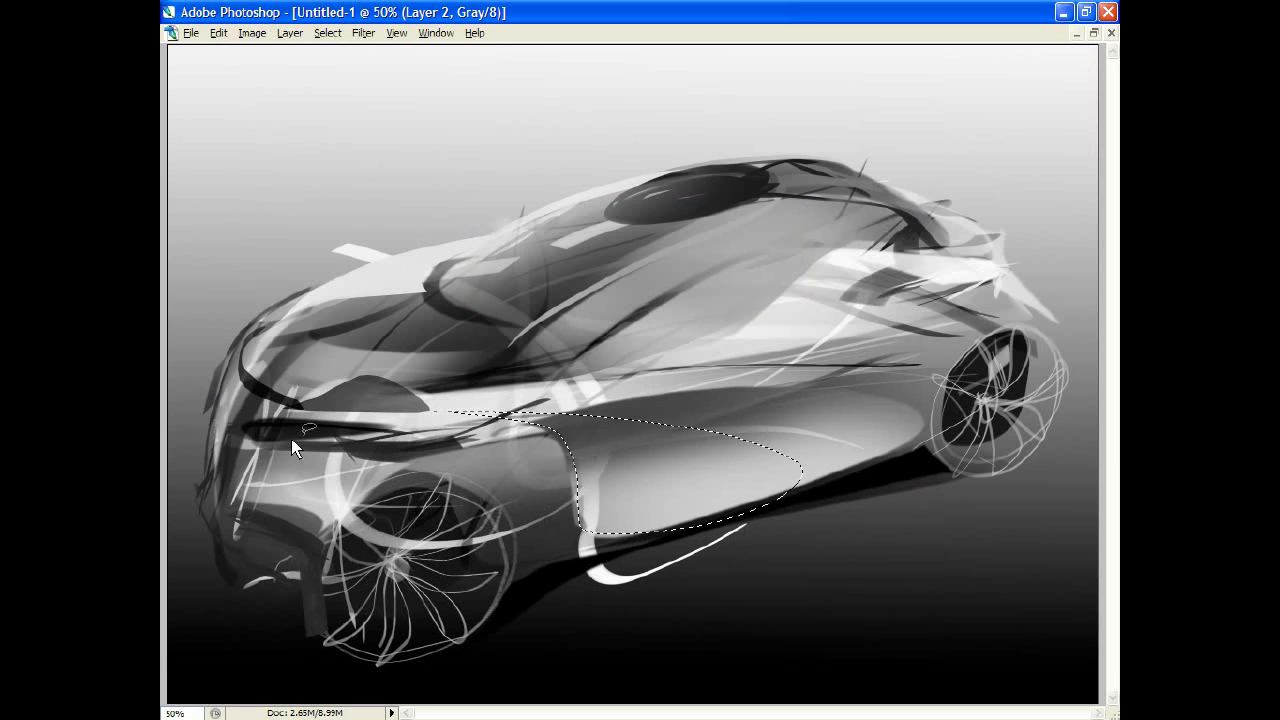
{"action": "key", "text": "Tab"}
{"action": "key", "text": "b"}
{"action": "key", "text": "Tab"}
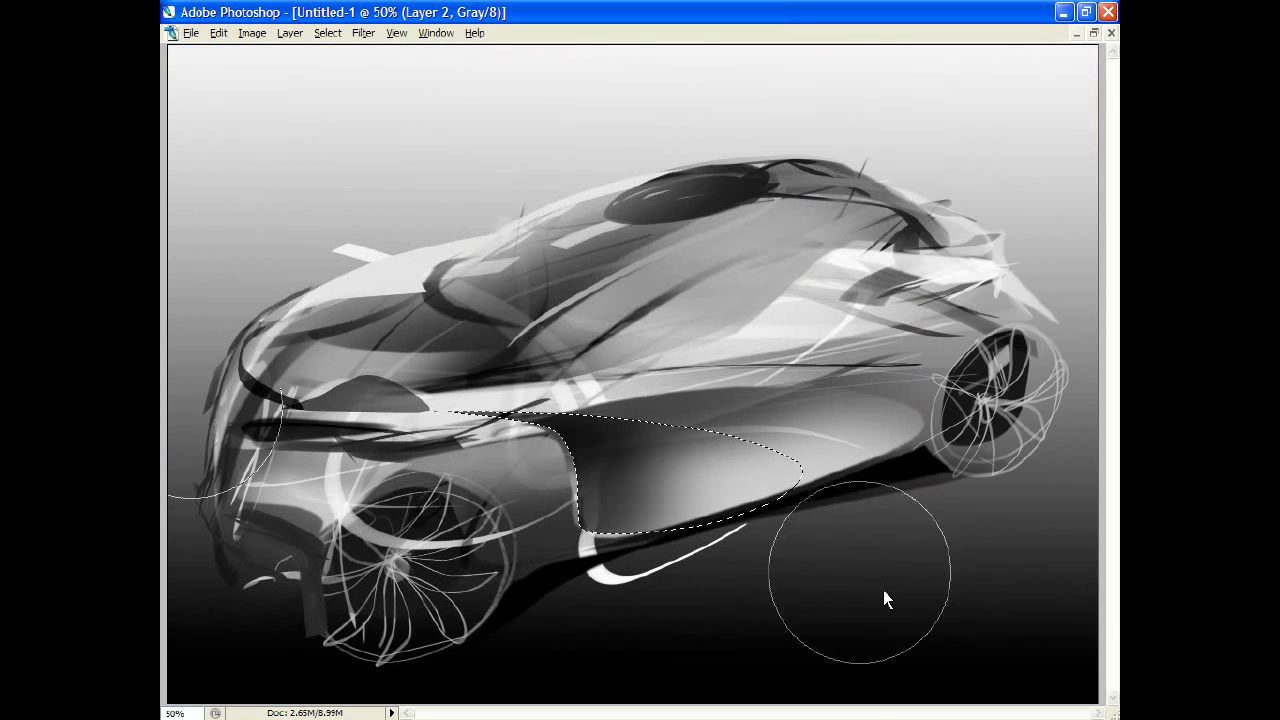
{"action": "key", "text": "ctrl+h"}
- Shade the door's front edge with a smaller brush inside a lasso selection, then deselect
{"action": "key", "text": "bracketleft"}
{"action": "key", "text": "bracketleft"}
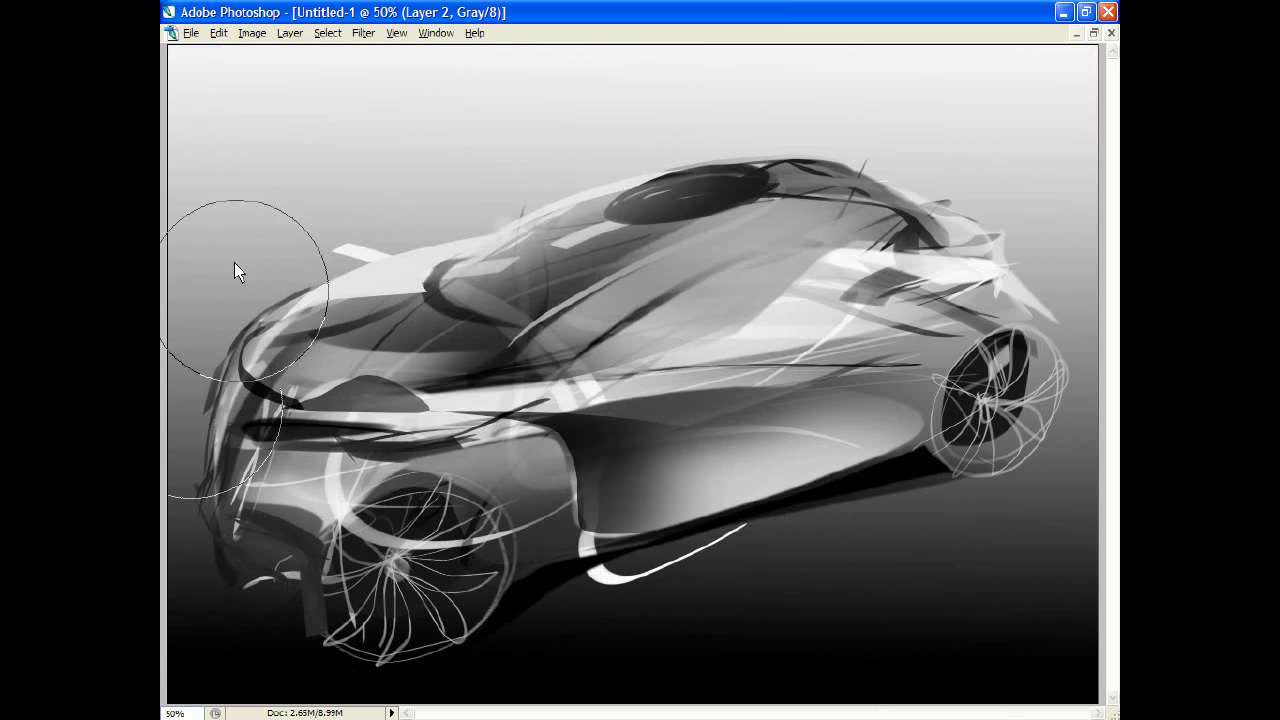
{"action": "key", "text": "Tab"}
{"action": "key", "text": "Tab"}
{"action": "key", "text": "bracketleft"}
{"action": "key", "text": "bracketleft"}
{"action": "key", "text": "bracketleft"}
{"action": "left_click_drag", "start_coordinate": [579, 512], "coordinate": [584, 520]}
{"action": "key", "text": "Tab"}
{"action": "key", "text": "b"}
{"action": "key", "text": "Tab"}
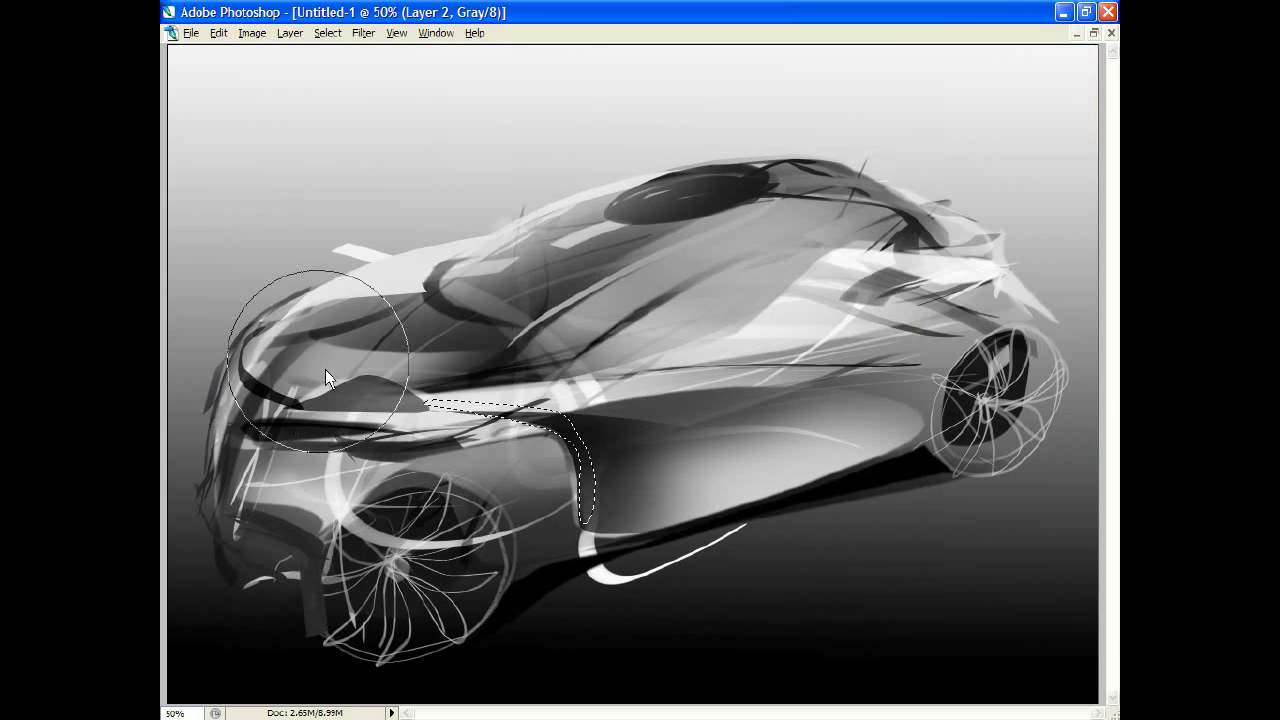
{"action": "key", "text": "ctrl+d"}
- Brush shading into a lasso-outlined body area near the headlight, then deselect
{"action": "key", "text": "Tab"}
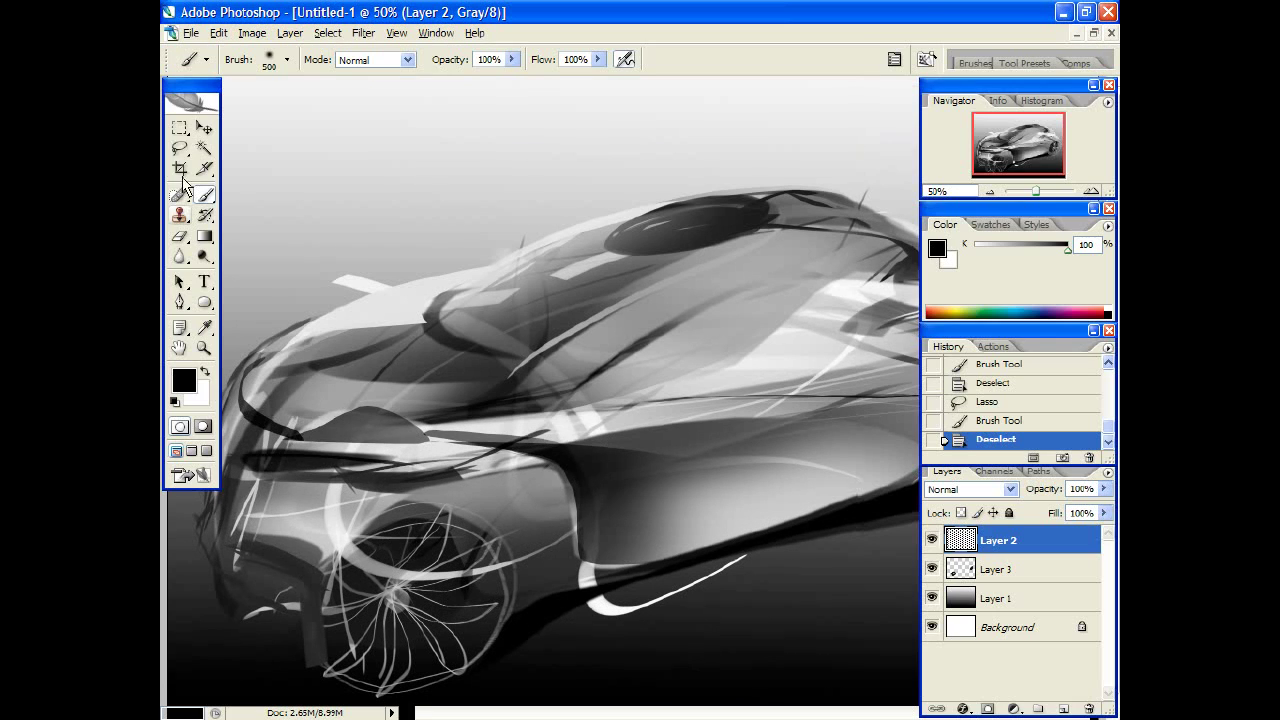
{"action": "left_click", "coordinate": [180, 150]}
{"action": "key", "text": "Tab"}
{"action": "mouse_move", "coordinate": [477, 414]}
{"action": "left_mouse_down"}
{"action": "mouse_move", "coordinate": [397, 459]}
{"action": "mouse_move", "coordinate": [420, 440]}
{"action": "left_mouse_up"}
{"action": "key", "text": "Tab"}
{"action": "key", "text": "b"}
{"action": "key", "text": "Tab"}
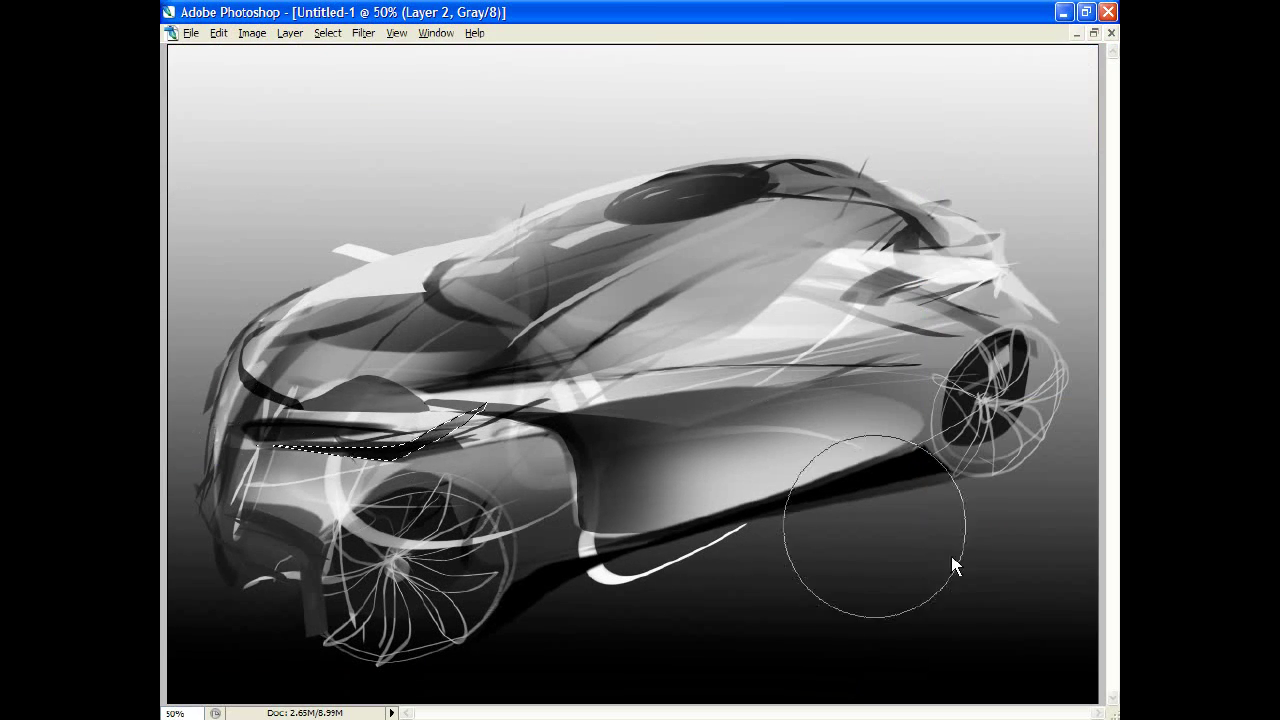
{"action": "key", "text": "ctrl+d"}
- Shade the dark strip under the front headlight inside a lasso selection, then deselect
{"action": "key", "text": "Tab"}
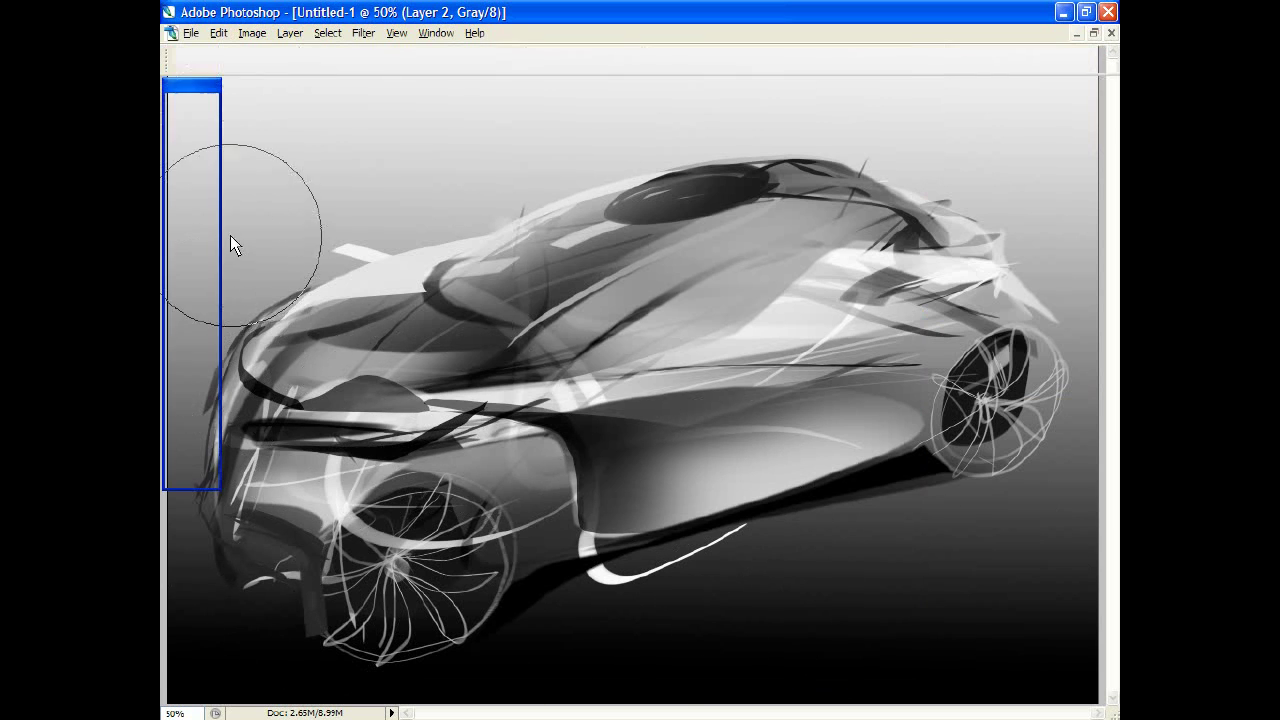
{"action": "key", "text": "Tab"}
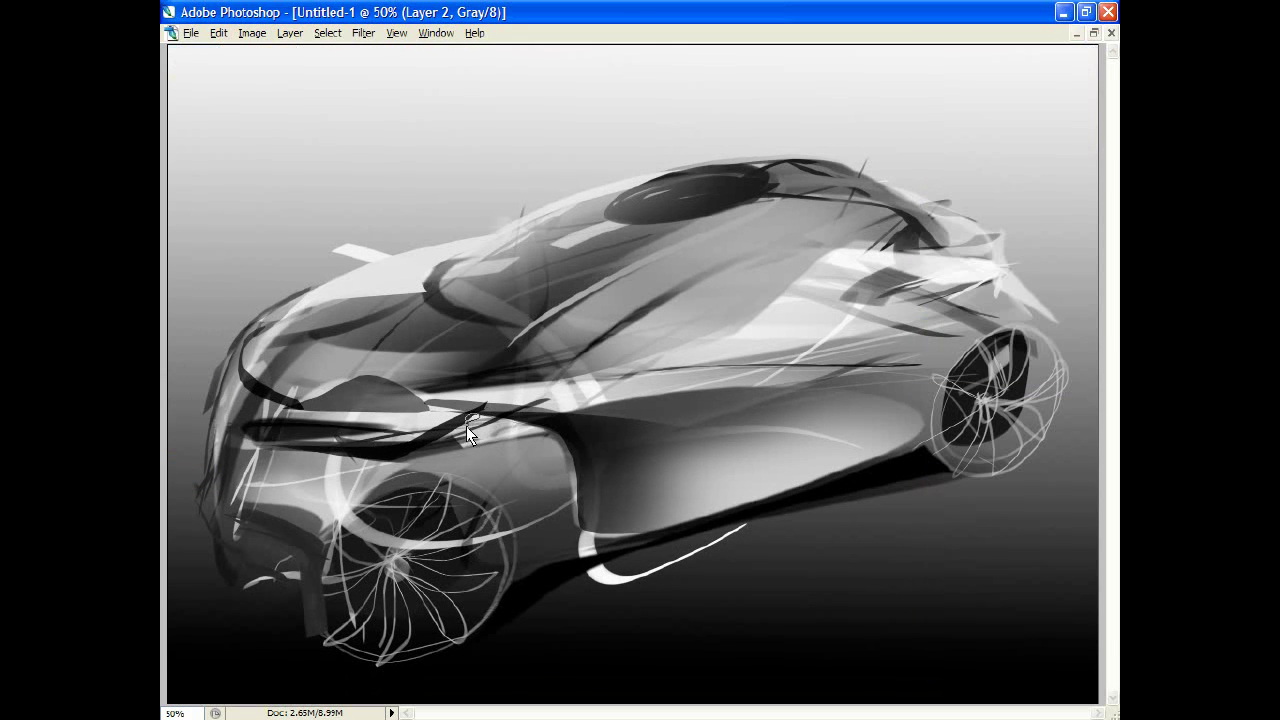
{"action": "left_click_drag", "start_coordinate": [465, 412], "coordinate": [330, 434]}
{"action": "key", "text": "Tab"}
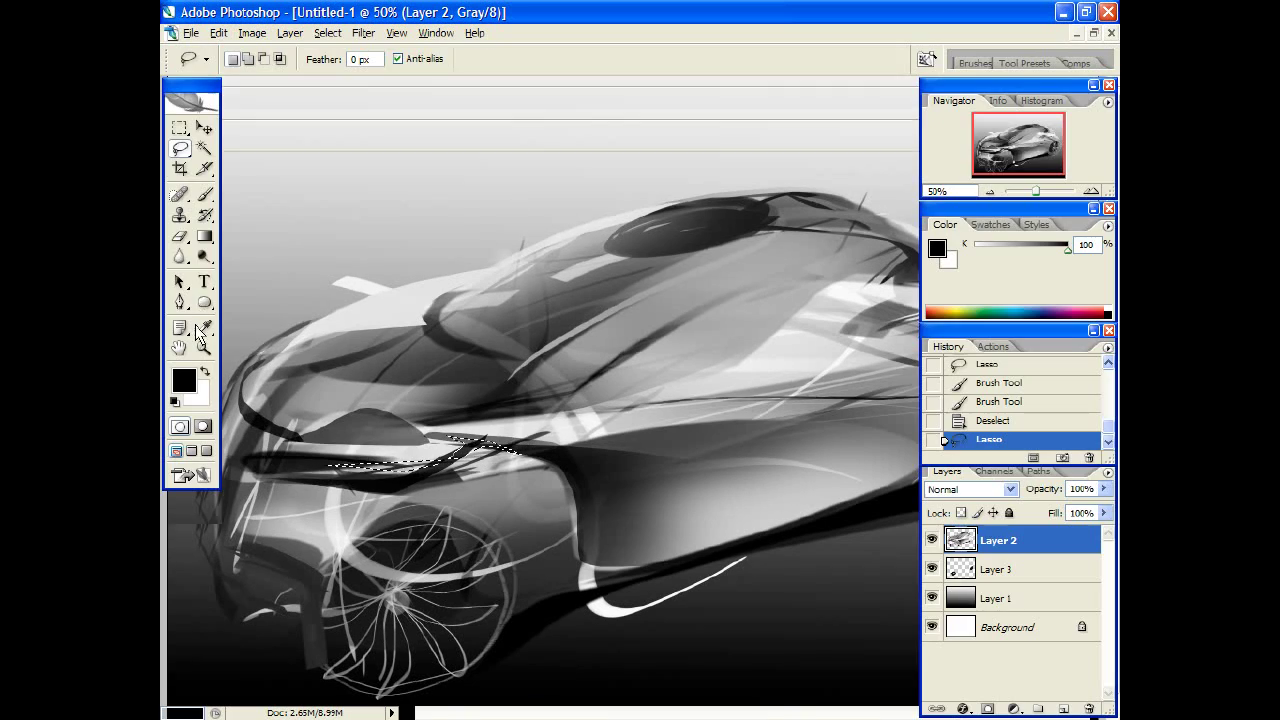
{"action": "key", "text": "b"}
{"action": "key", "text": "Tab"}
{"action": "key", "text": "ctrl+d"}
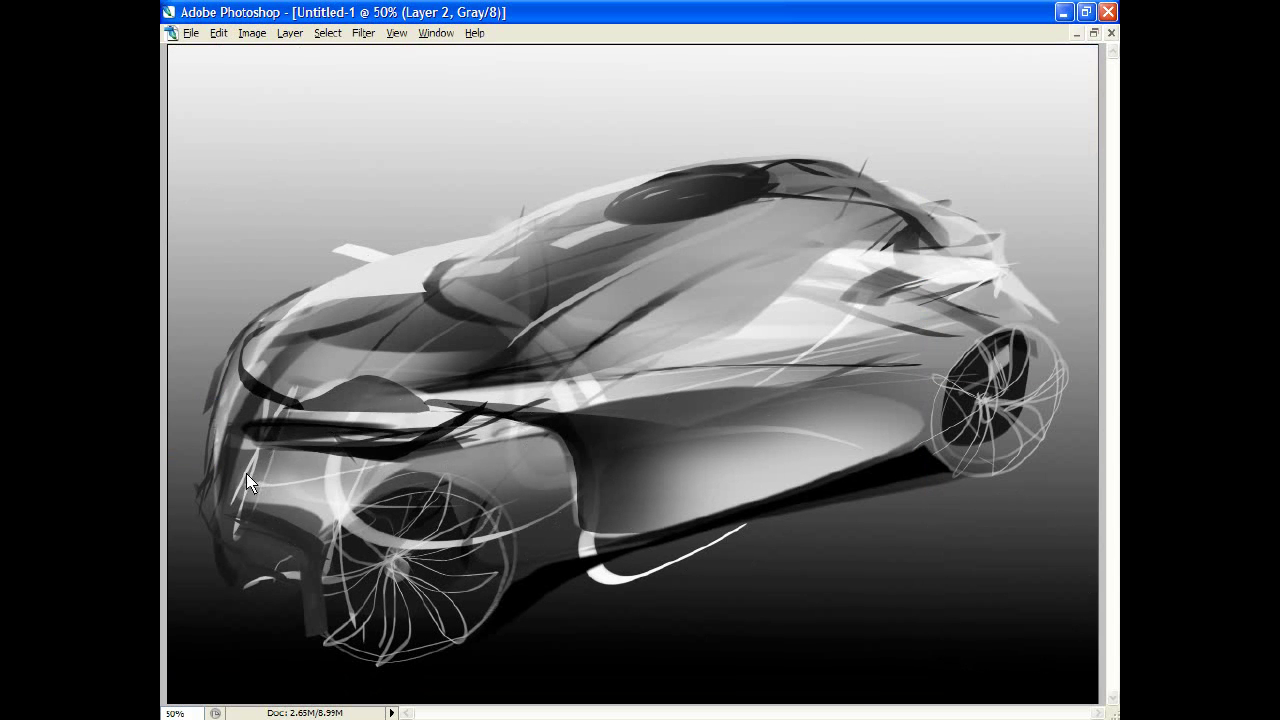
- Lasso the area above the front wheel arch for shading
{"action": "key", "text": "Tab"}
{"action": "left_click", "coordinate": [180, 150]}
{"action": "key", "text": "Tab"}
{"action": "left_click_drag", "start_coordinate": [338, 458], "coordinate": [340, 456]}
{"action": "left_click_drag", "start_coordinate": [474, 490], "coordinate": [500, 508]}
{"action": "key", "text": "Tab"}
{"action": "key", "text": "Tab"}
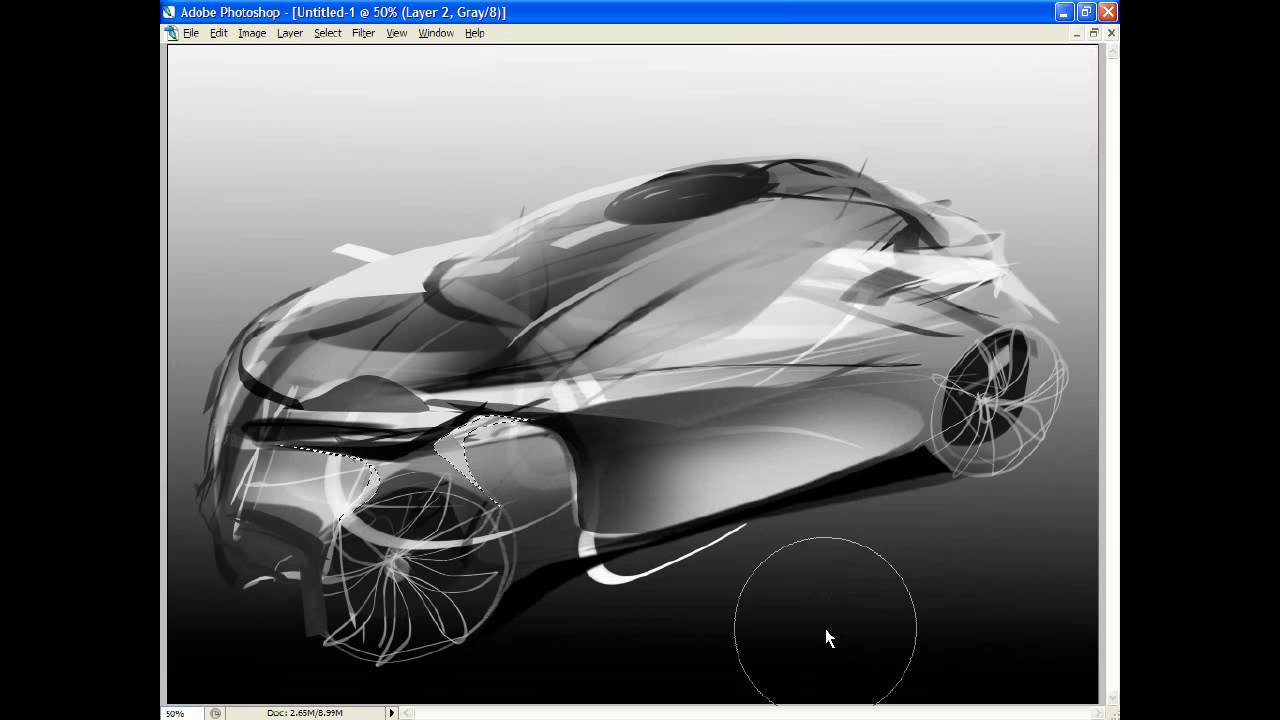
- Reshade the area just above the rear wheel inside a lasso selection, then deselect
{"action": "key", "text": "ctrl+d"}
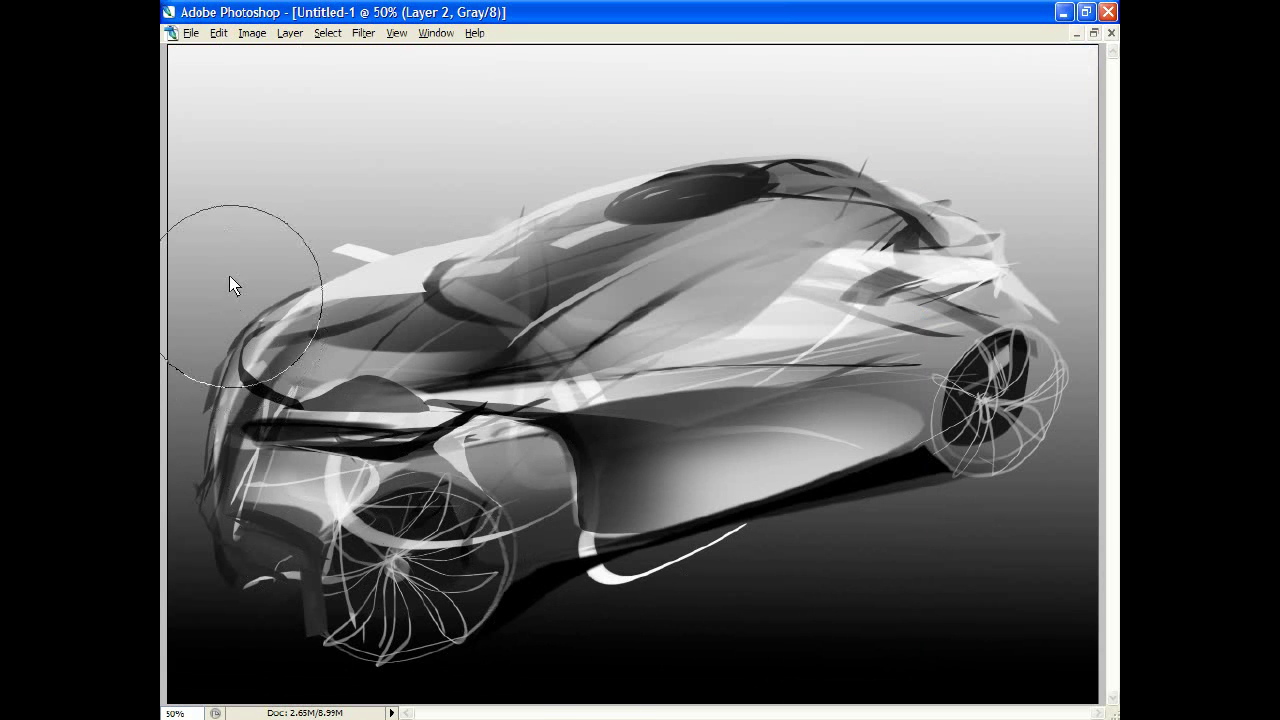
{"action": "key", "text": "Tab"}
{"action": "key", "text": "Tab"}
{"action": "left_click_drag", "start_coordinate": [953, 353], "coordinate": [930, 409]}
{"action": "key", "text": "Tab"}
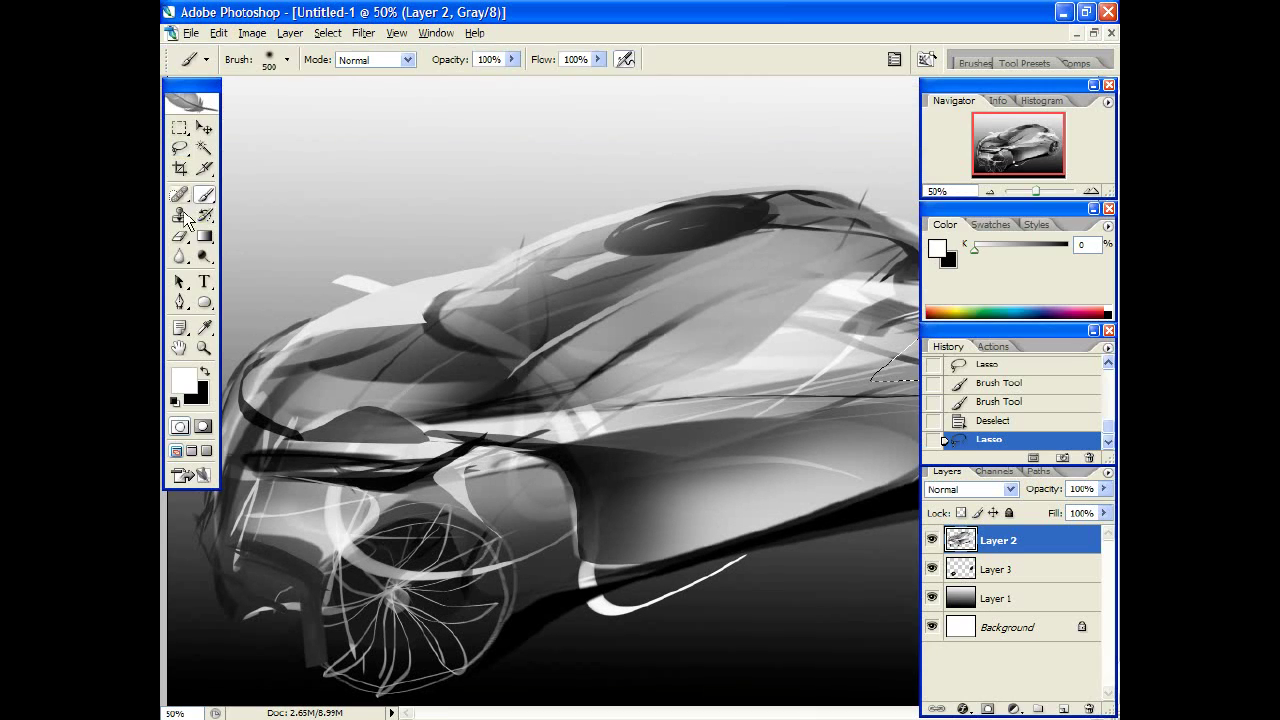
{"action": "key", "text": "Tab"}
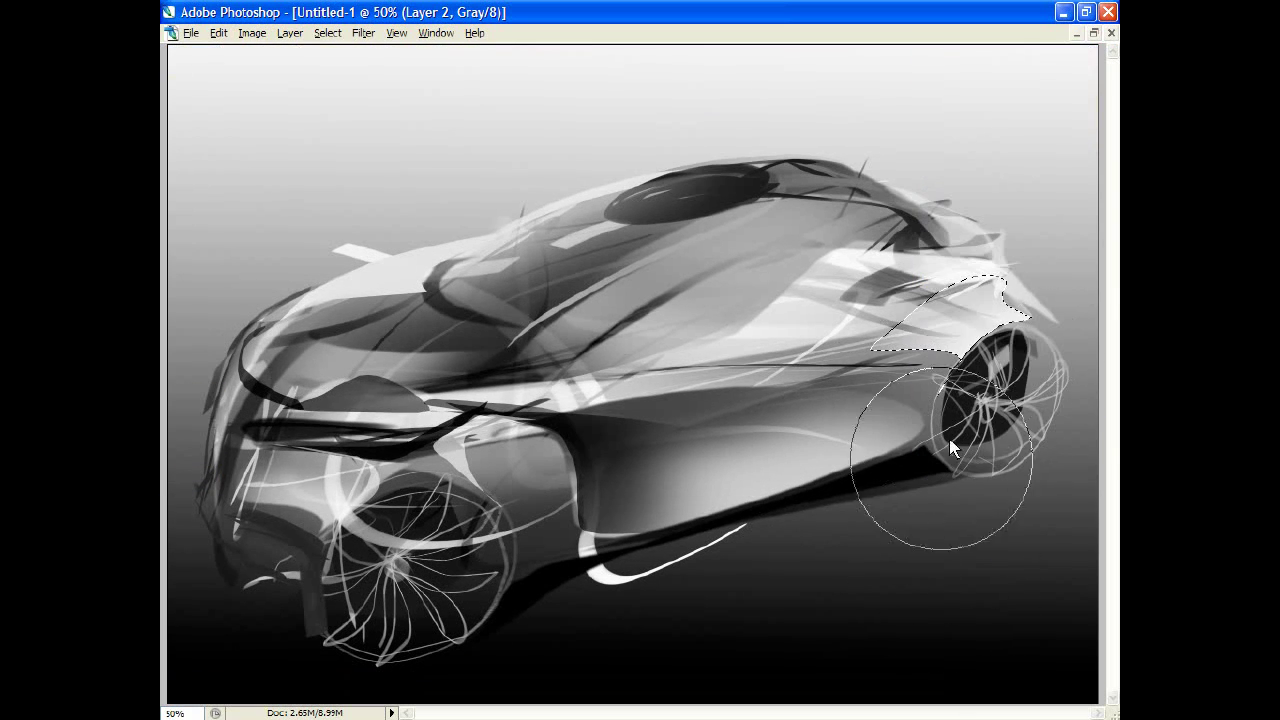
{"action": "key", "text": "ctrl+d"}
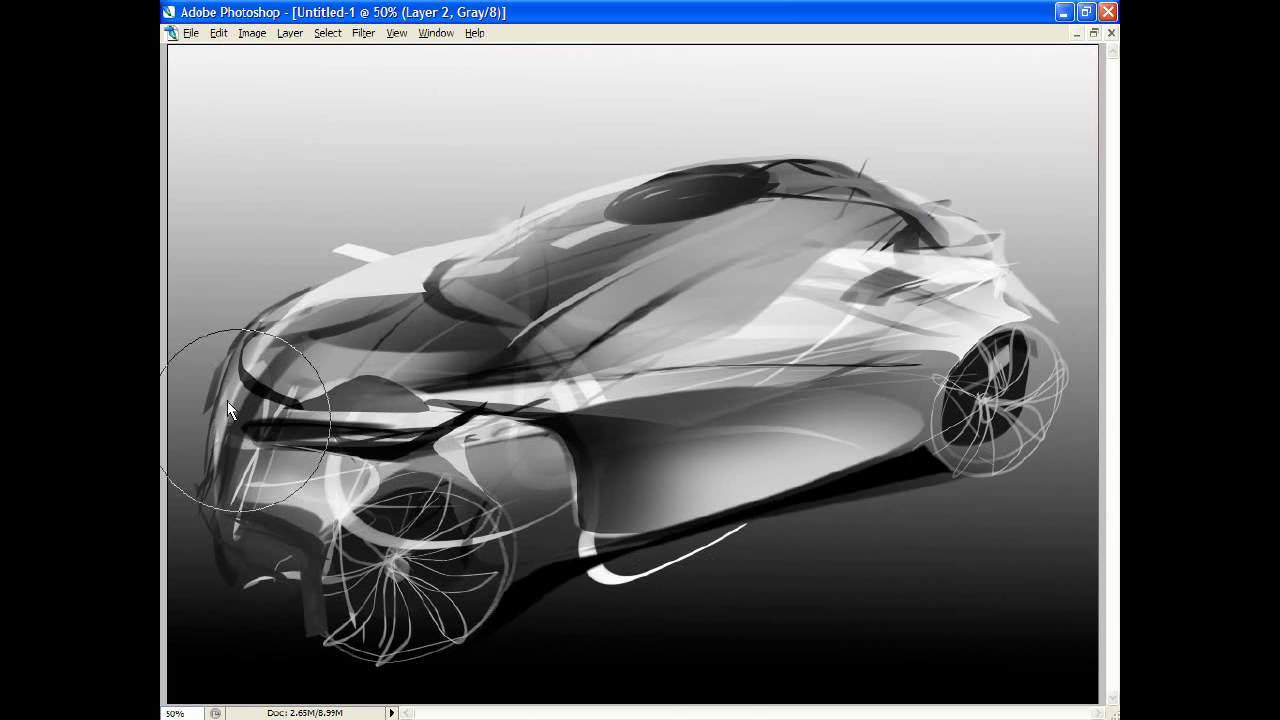
{"action": "key", "text": "Tab"}
{"action": "key", "text": "l"}
{"action": "key", "text": "Tab"}
- Paint a white highlight along the lower sill inside a lasso selection, then deselect
{"action": "left_click_drag", "start_coordinate": [724, 509], "coordinate": [724, 510]}
{"action": "key", "text": "Tab"}
{"action": "key", "text": "b"}
{"action": "key", "text": "Tab"}
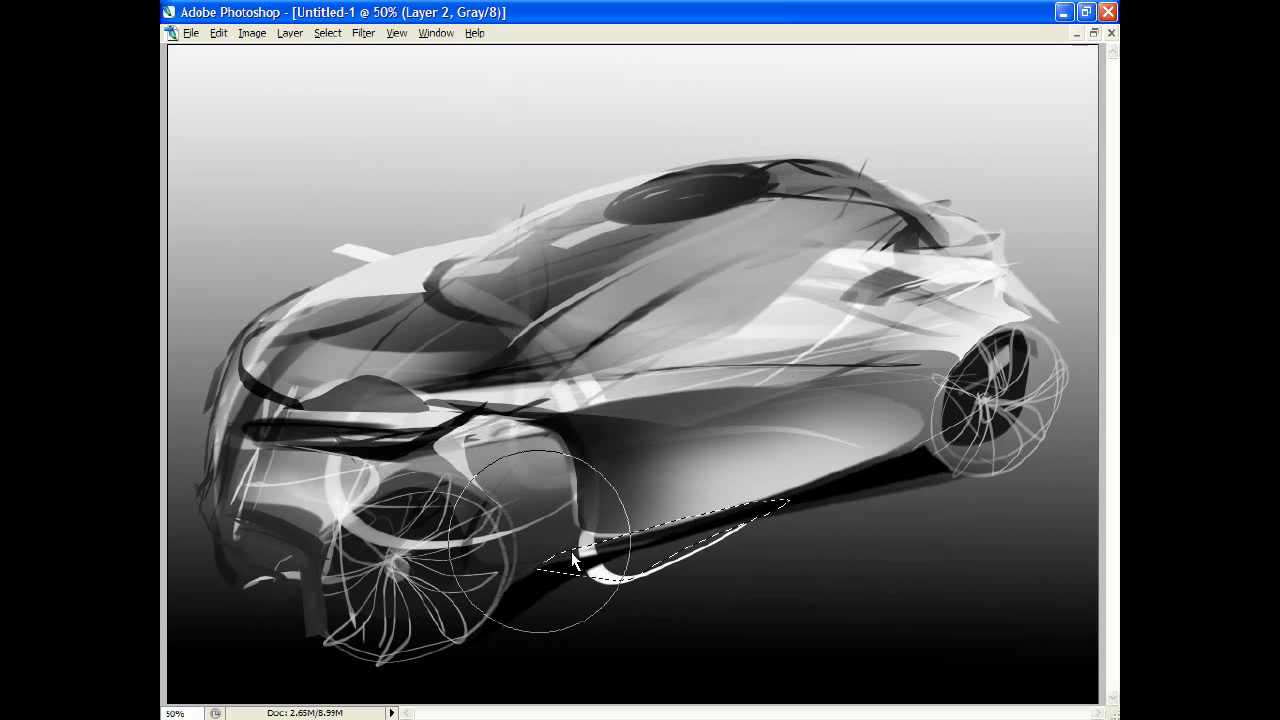
{"action": "left_click_drag", "start_coordinate": [780, 505], "coordinate": [590, 575]}
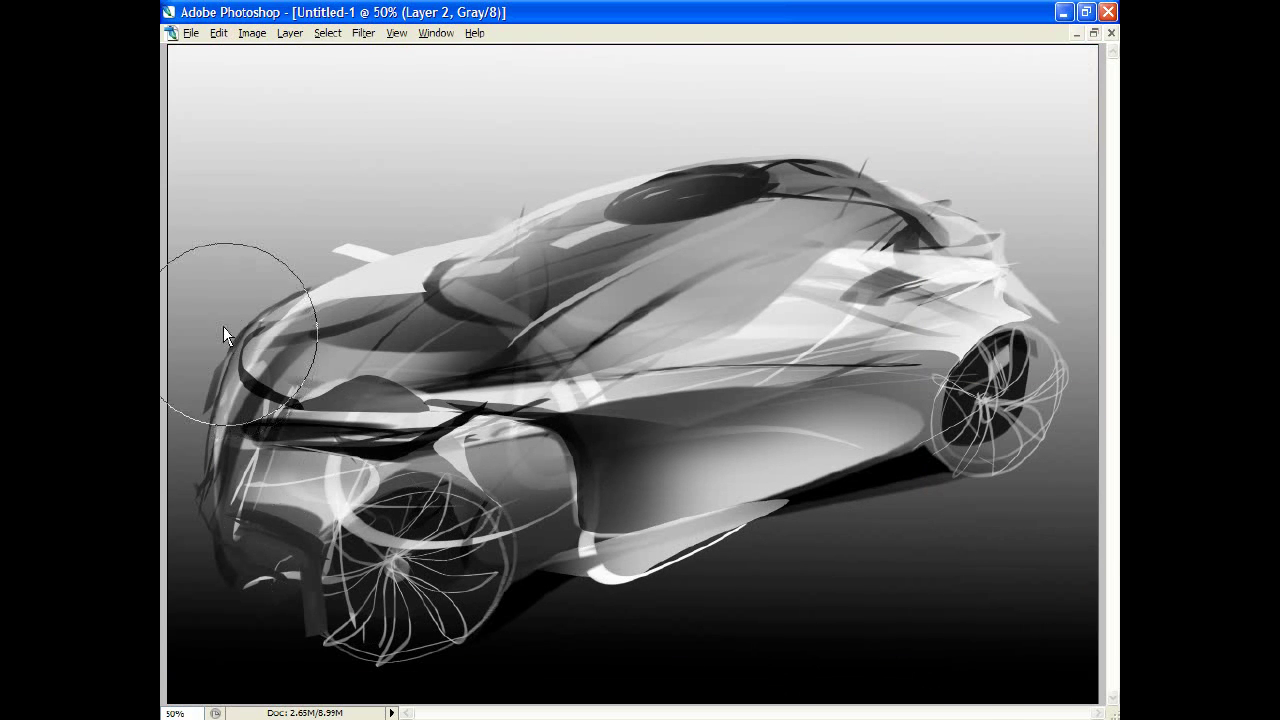
{"action": "key", "text": "ctrl+d"}
{"action": "key", "text": "Tab"}
- Darken the shadow under the car's side within a lasso mask, then outline the lower side panel
{"action": "key", "text": "Tab"}
{"action": "left_click_drag", "start_coordinate": [791, 488], "coordinate": [763, 520]}
{"action": "key", "text": "Tab"}
{"action": "key", "text": "Tab"}
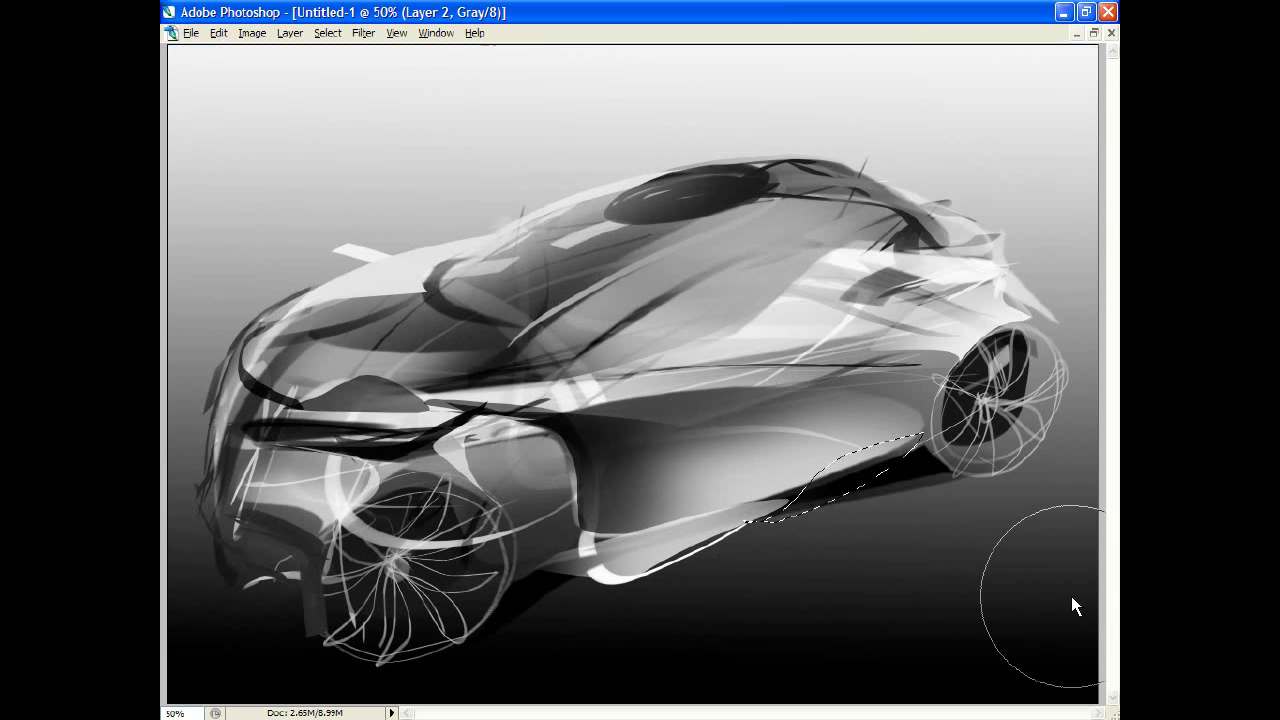
{"action": "left_click_drag", "start_coordinate": [900, 460], "coordinate": [857, 500]}
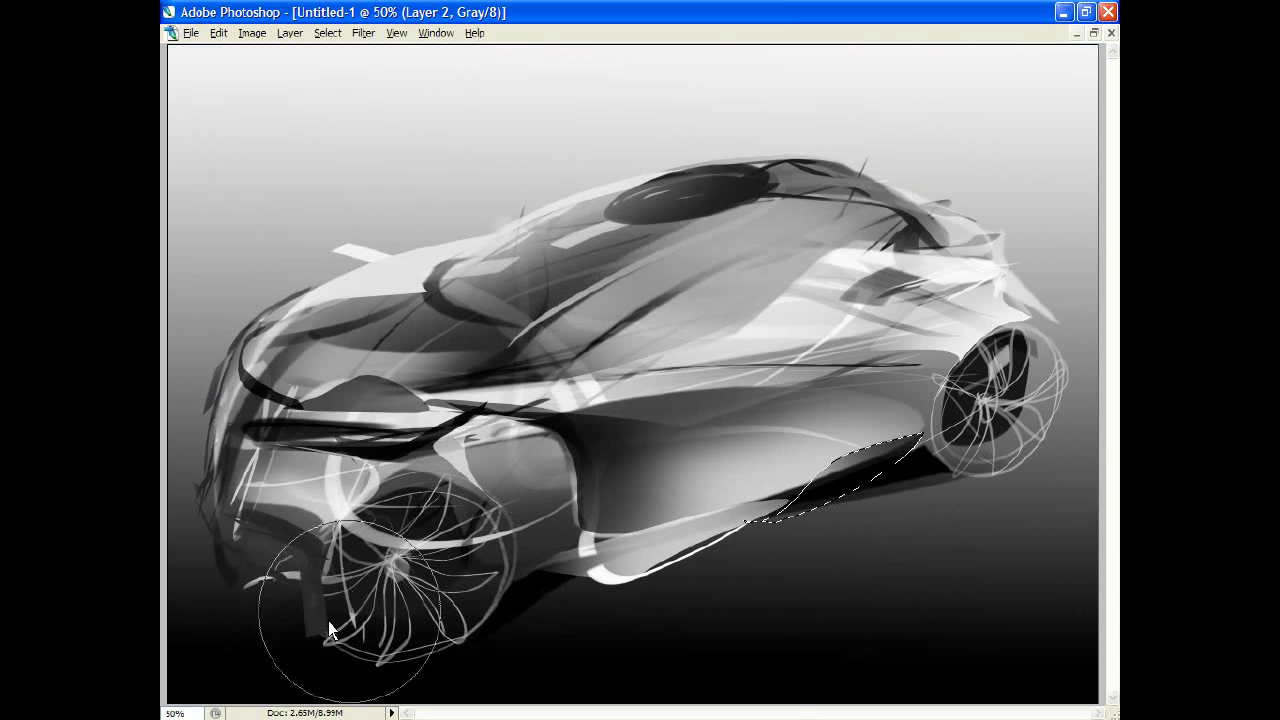
{"action": "key", "text": "Tab"}
{"action": "key", "text": "l"}
{"action": "key", "text": "ctrl+d"}
{"action": "key", "text": "Tab"}
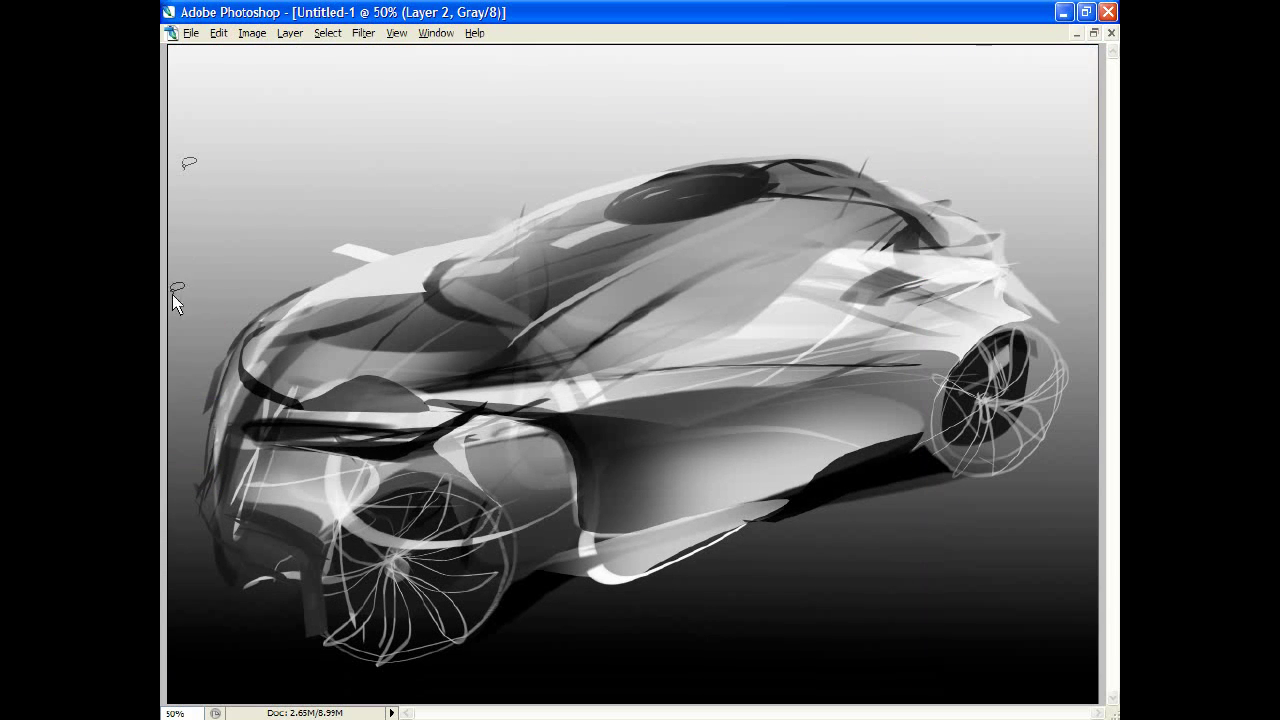
{"action": "left_click_drag", "start_coordinate": [815, 468], "coordinate": [712, 428]}
{"action": "key", "text": "Tab"}
- Brighten the selected lower side panel with light brush strokes, then deselect
{"action": "key", "text": "b"}
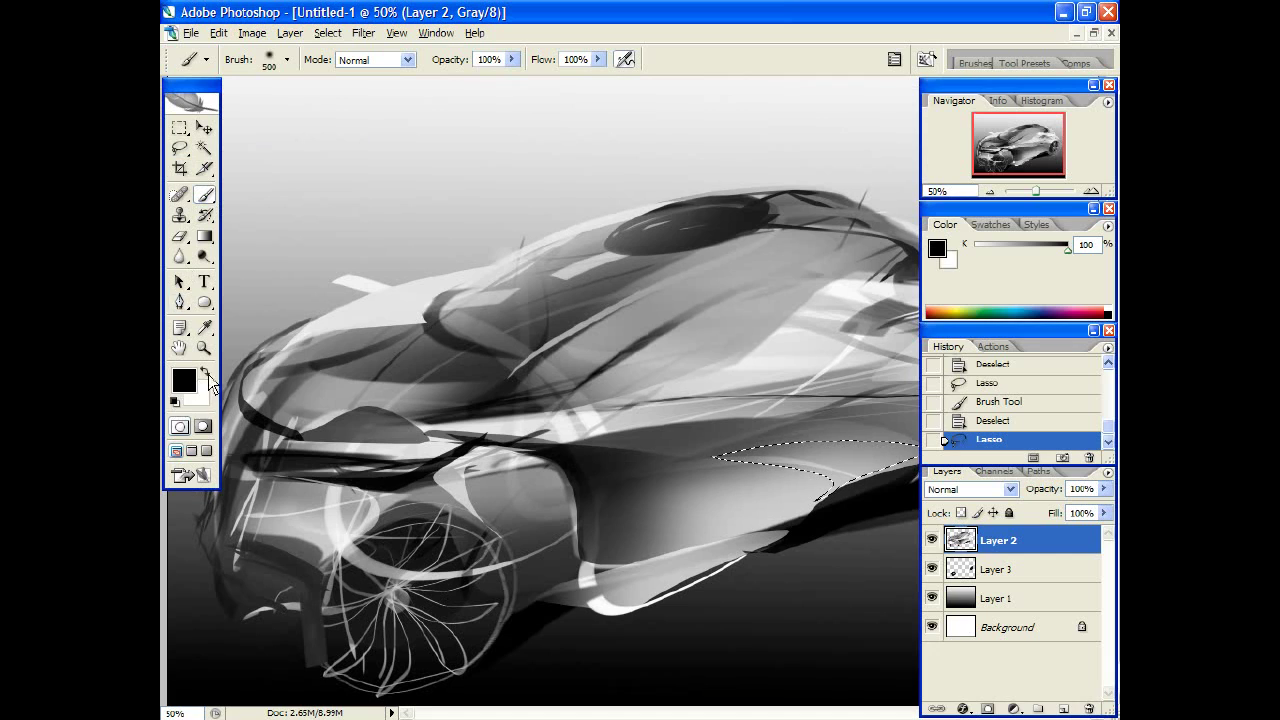
{"action": "key", "text": "Tab"}
{"action": "left_click_drag", "start_coordinate": [638, 410], "coordinate": [1069, 498]}
{"action": "left_click_drag", "start_coordinate": [751, 429], "coordinate": [1049, 629]}
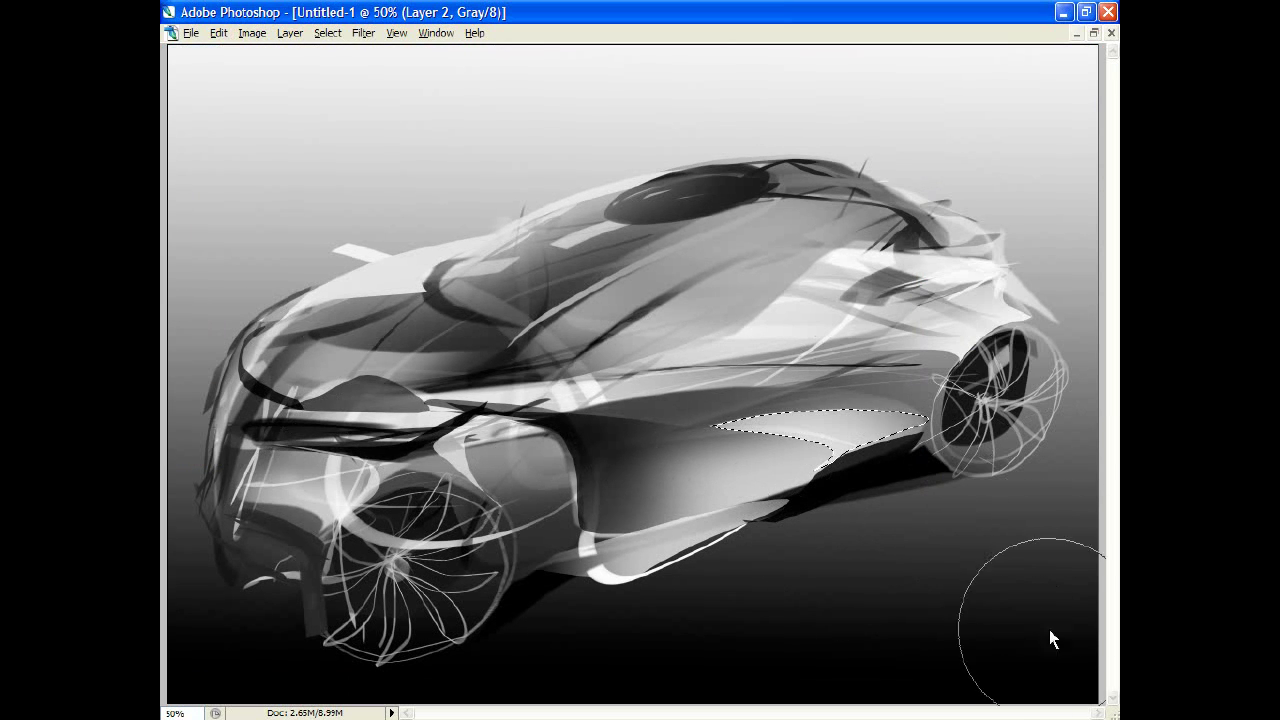
{"action": "key", "text": "ctrl+d"}
- Reshade the long band along the car's flank inside a lasso selection, then deselect
{"action": "key", "text": "Tab"}
{"action": "key", "text": "l"}
{"action": "key", "text": "Tab"}
{"action": "left_click_drag", "start_coordinate": [953, 373], "coordinate": [929, 356]}
{"action": "left_click_drag", "start_coordinate": [486, 414], "coordinate": [945, 372]}
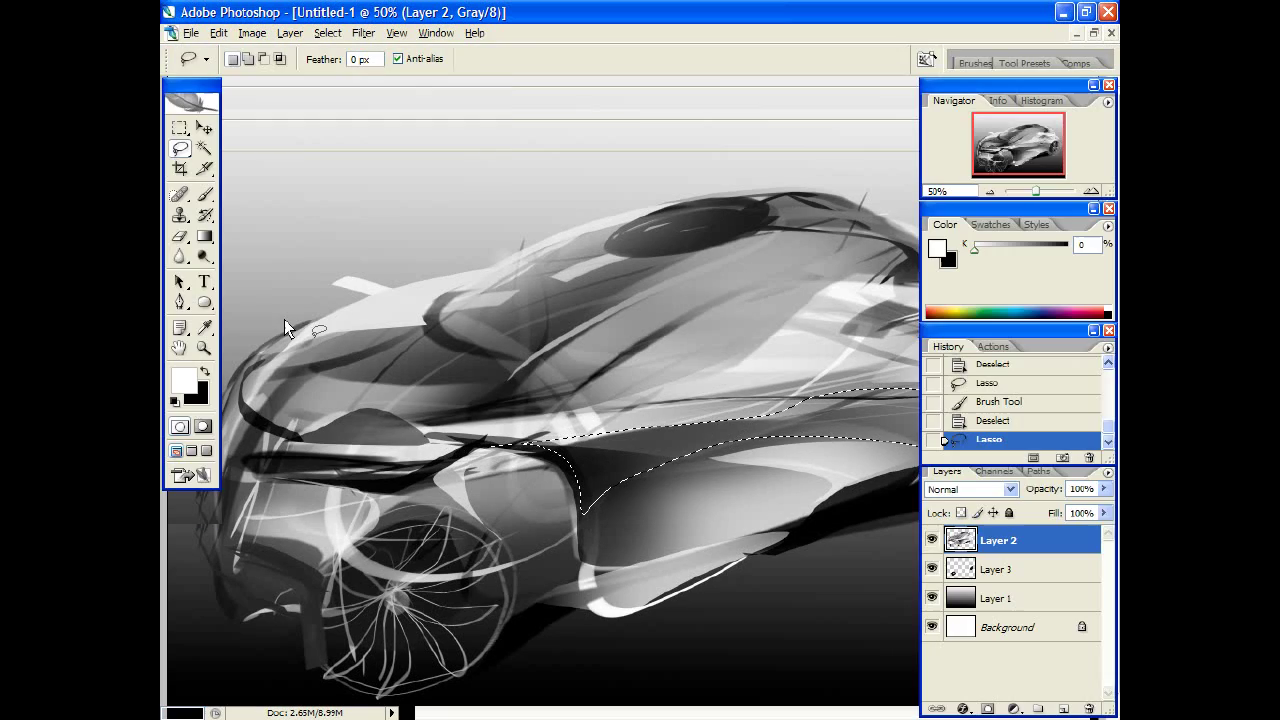
{"action": "key", "text": "Tab"}
{"action": "left_click", "coordinate": [203, 196]}
{"action": "key", "text": "Tab"}
{"action": "key", "text": "Tab"}
{"action": "key", "text": "Tab"}
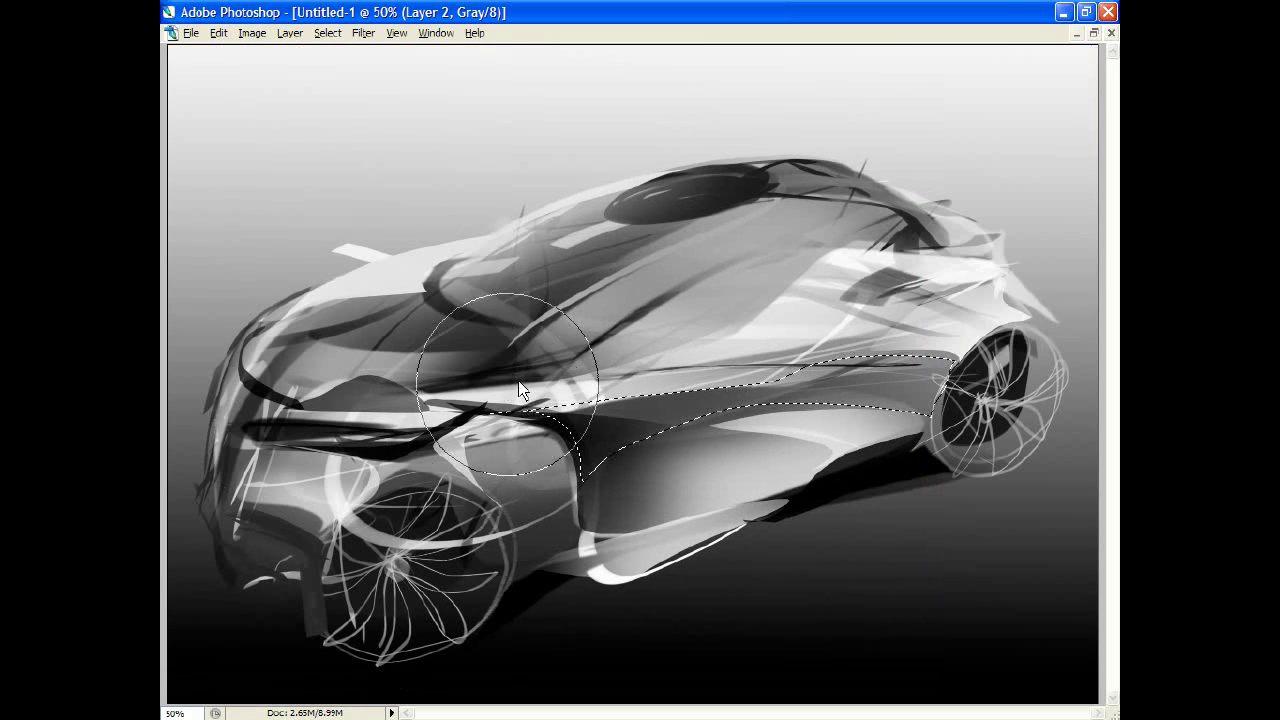
{"action": "key", "text": "ctrl+d"}
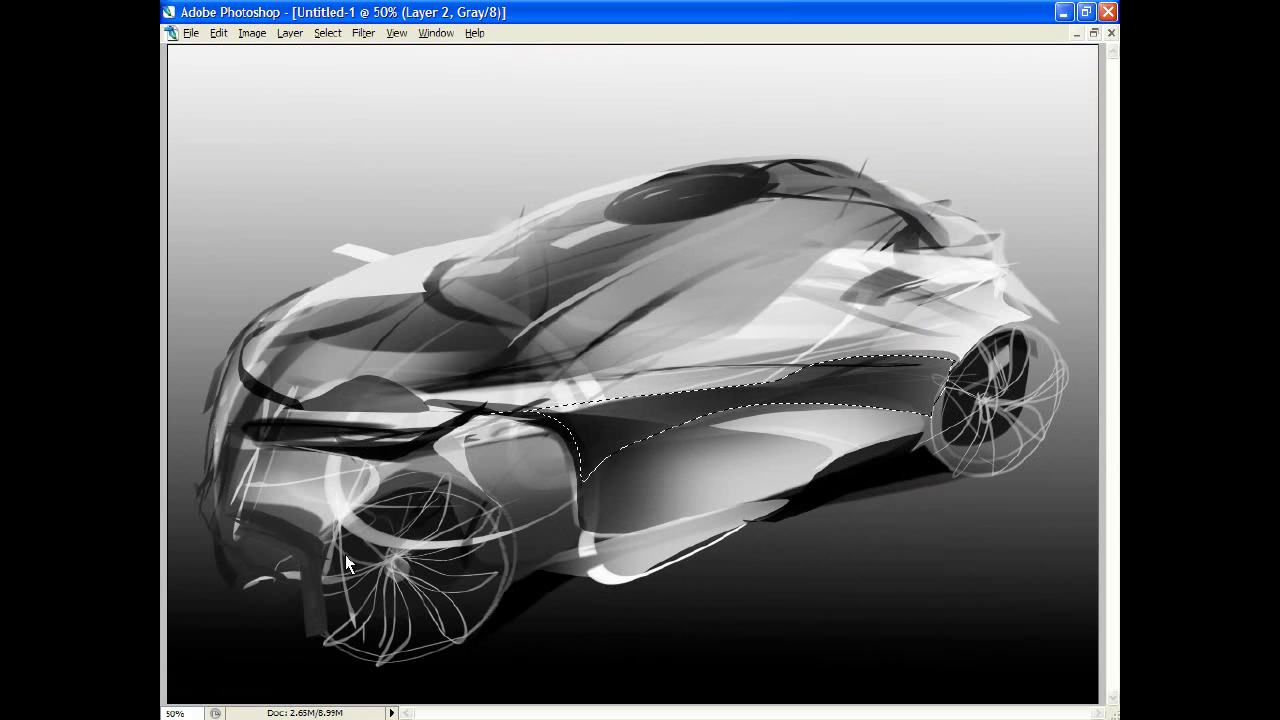
- Zoom out to review the whole sketch, then zoom back to working size
{"action": "key", "text": "ctrl+minus"}
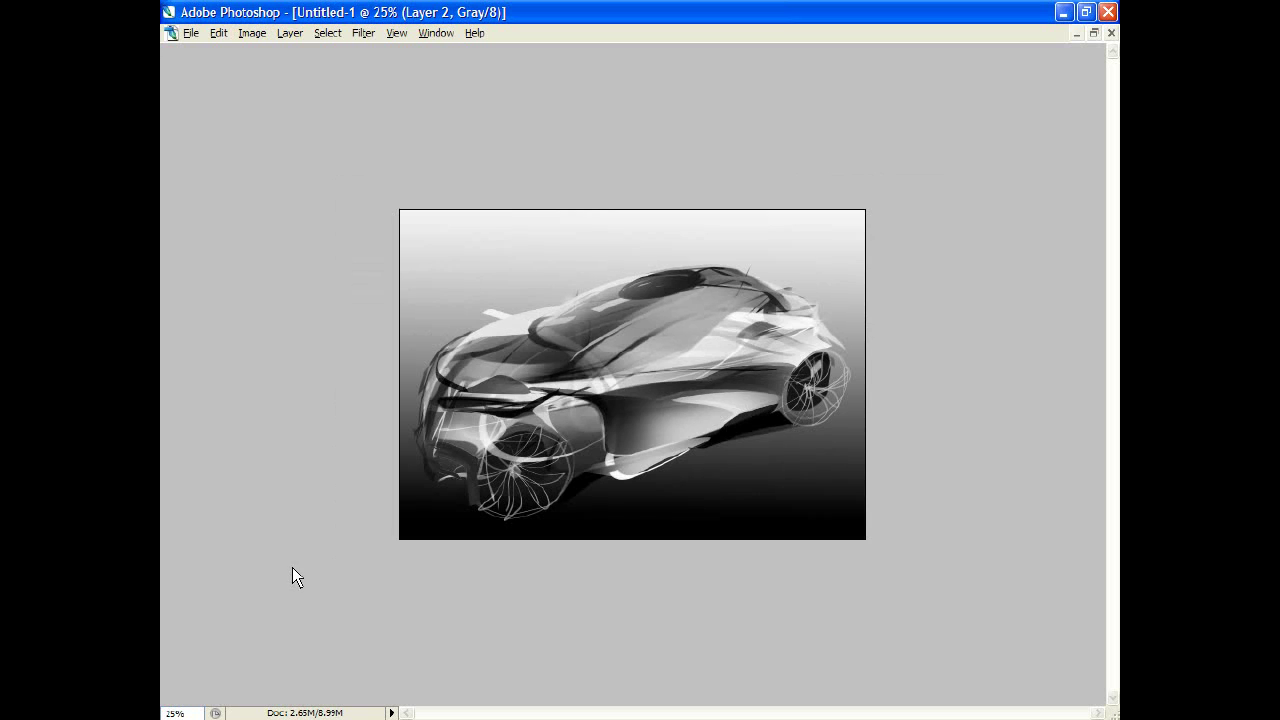
{"action": "key", "text": "ctrl+plus"}
{"action": "key", "text": "ctrl+minus"}
{"action": "key", "text": "ctrl+minus"}
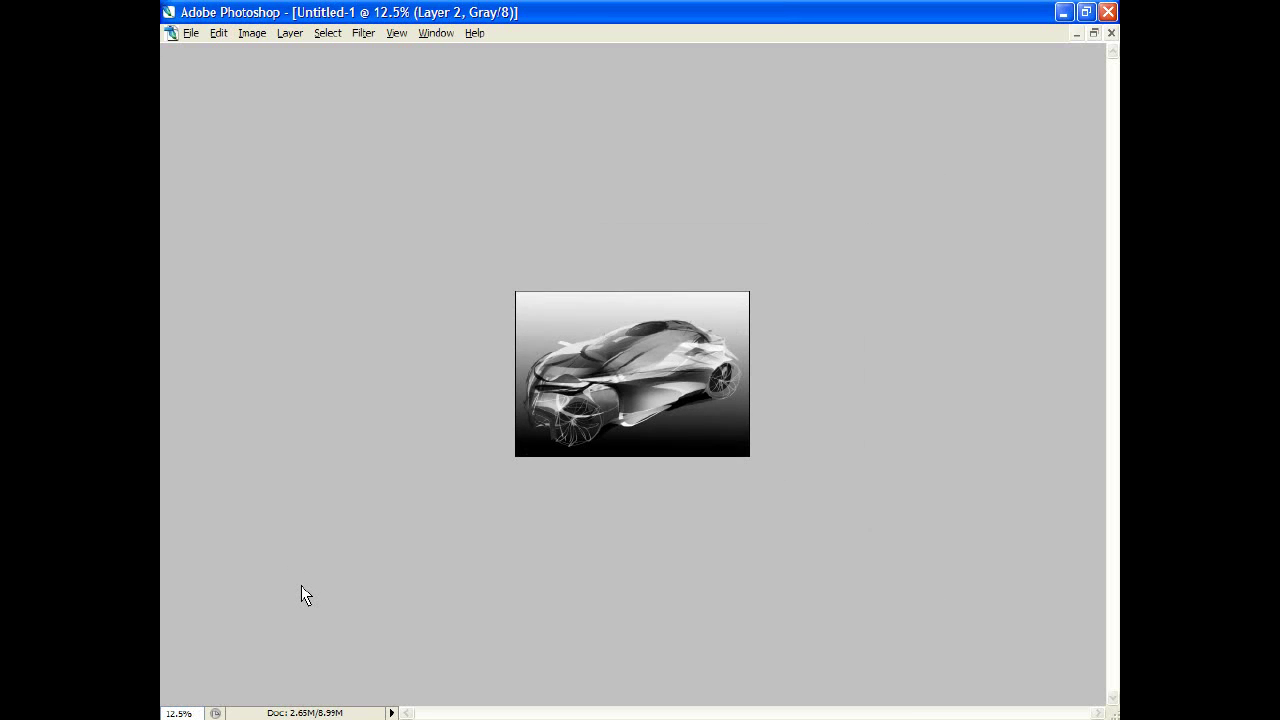
{"action": "key", "text": "ctrl+plus"}
{"action": "key", "text": "ctrl+plus"}
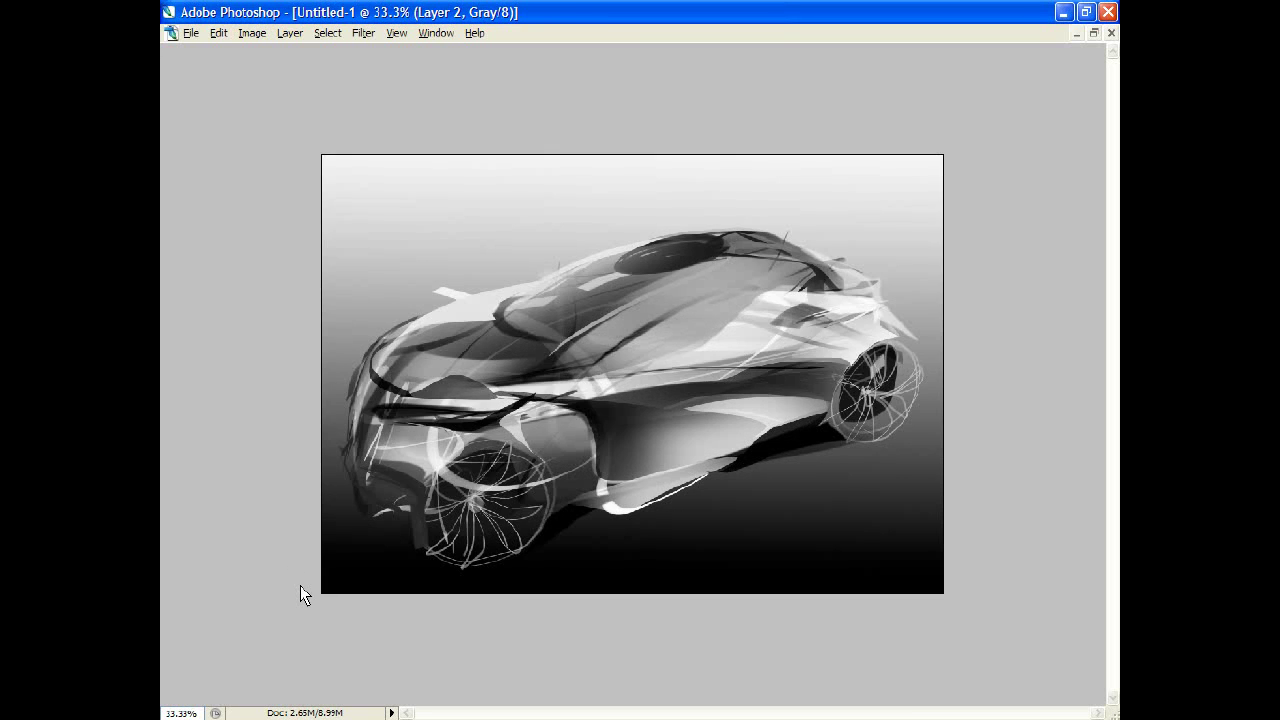
{"action": "key", "text": "ctrl+plus"}
{"action": "key", "text": "Tab"}
{"action": "left_click", "coordinate": [252, 33]}
{"action": "mouse_move", "coordinate": [283, 206]}
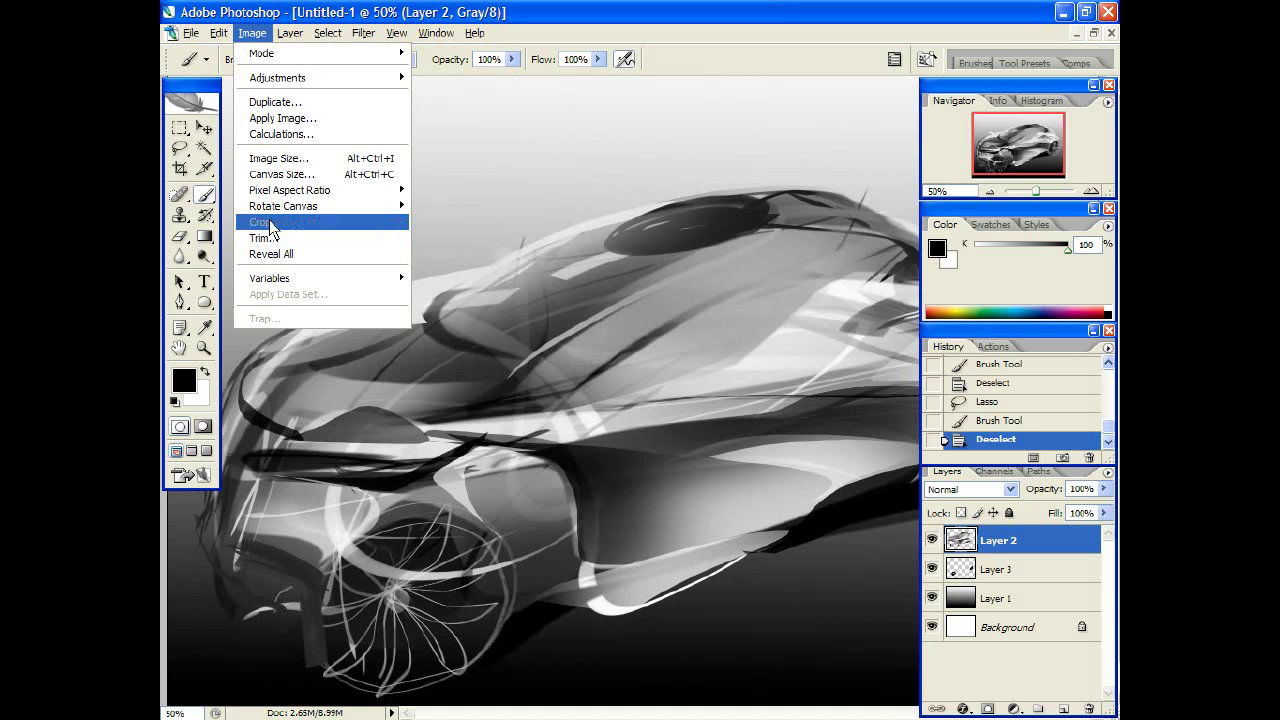
- Apply Flip Canvas Horizontal and hide the panels to review the mirrored sketch
{"action": "left_click", "coordinate": [430, 277]}
{"action": "key", "text": "Tab"}
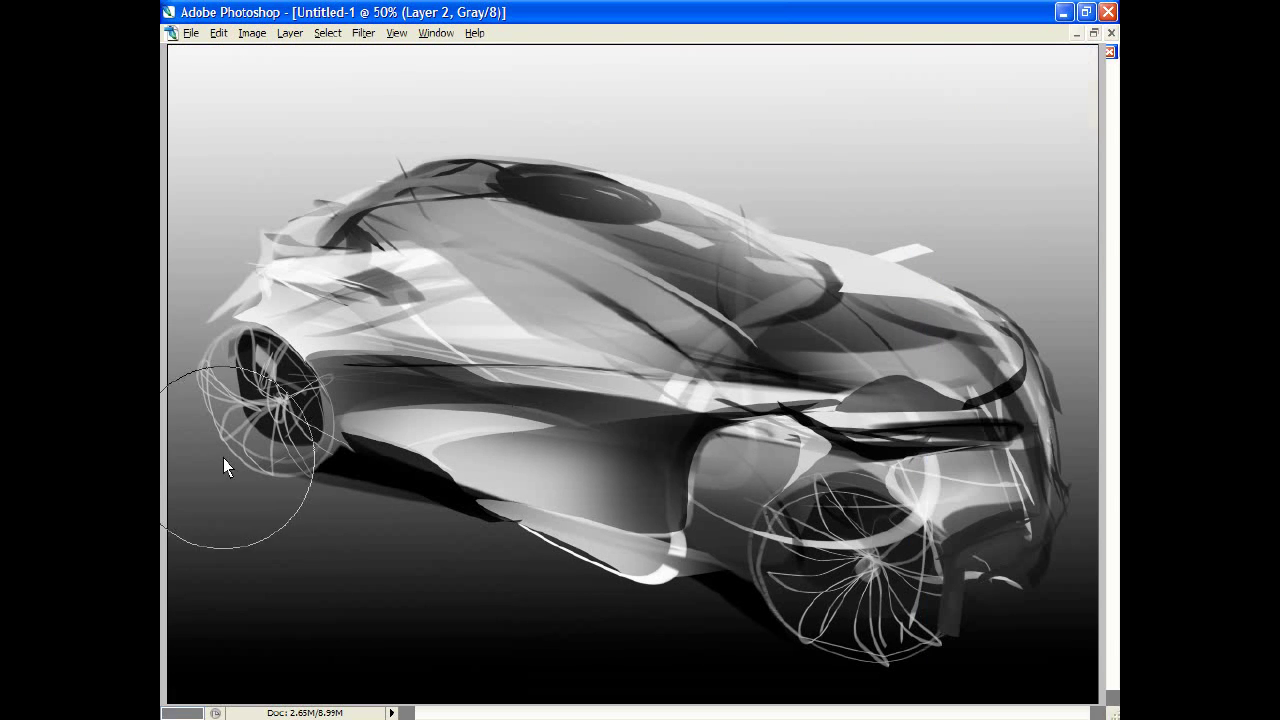